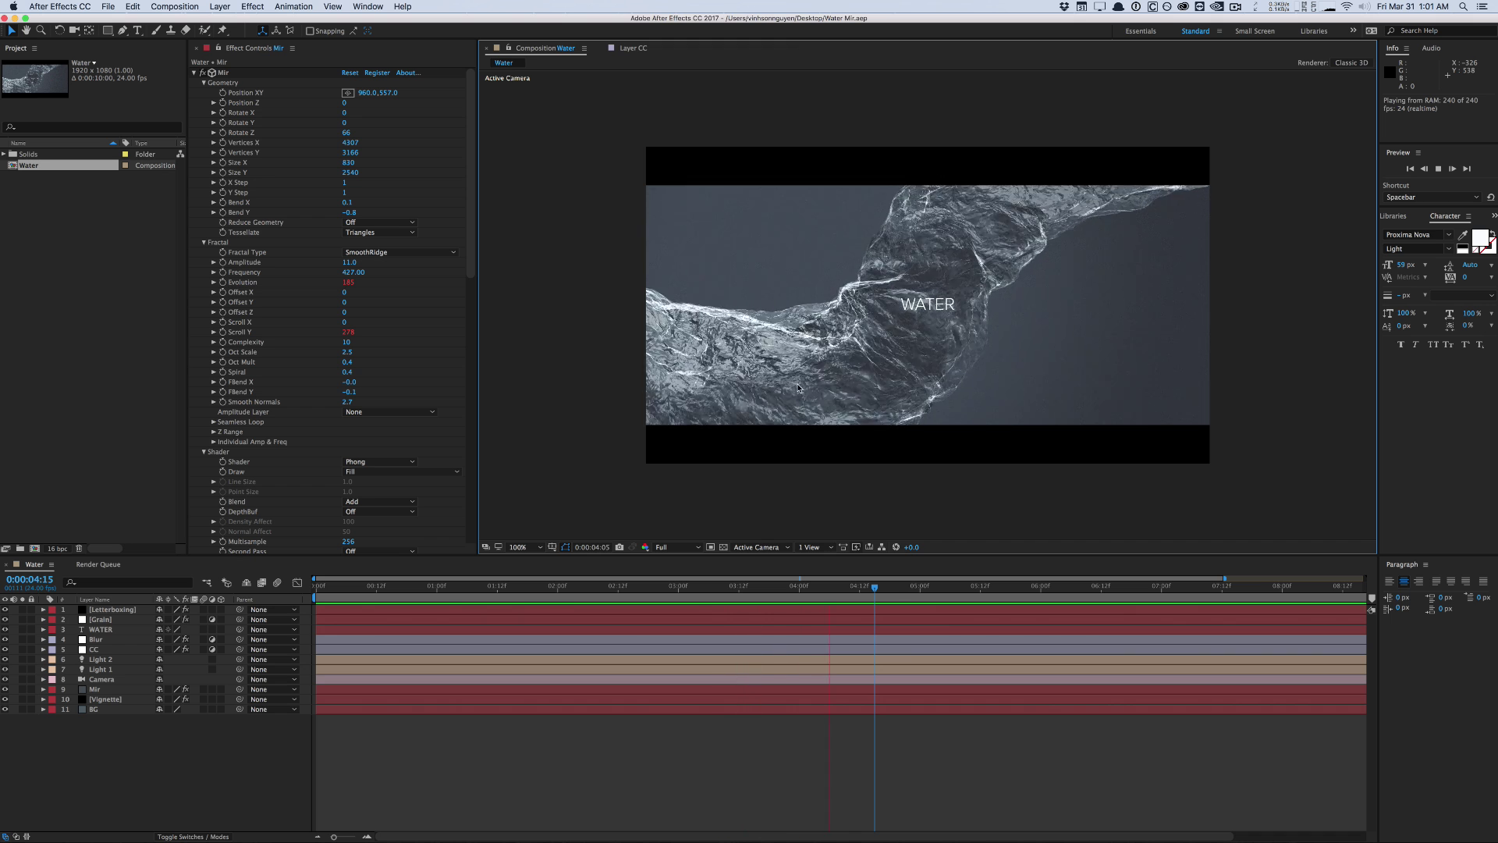
Stop the Water composition's preview at 0:00:03:03
click(694, 588)
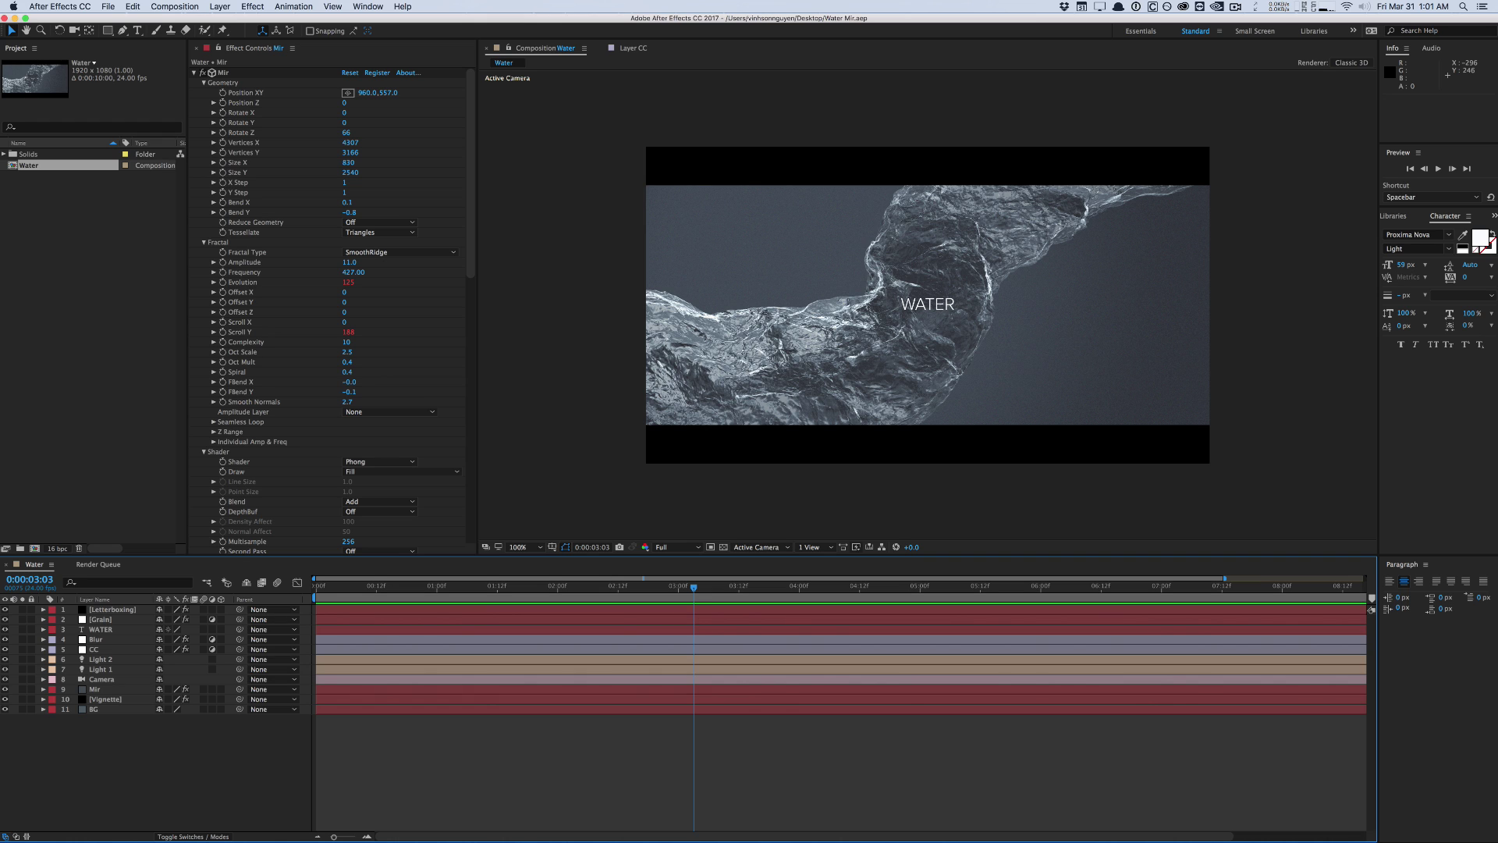
Create a new composition named Water_Demo
click(184, 7)
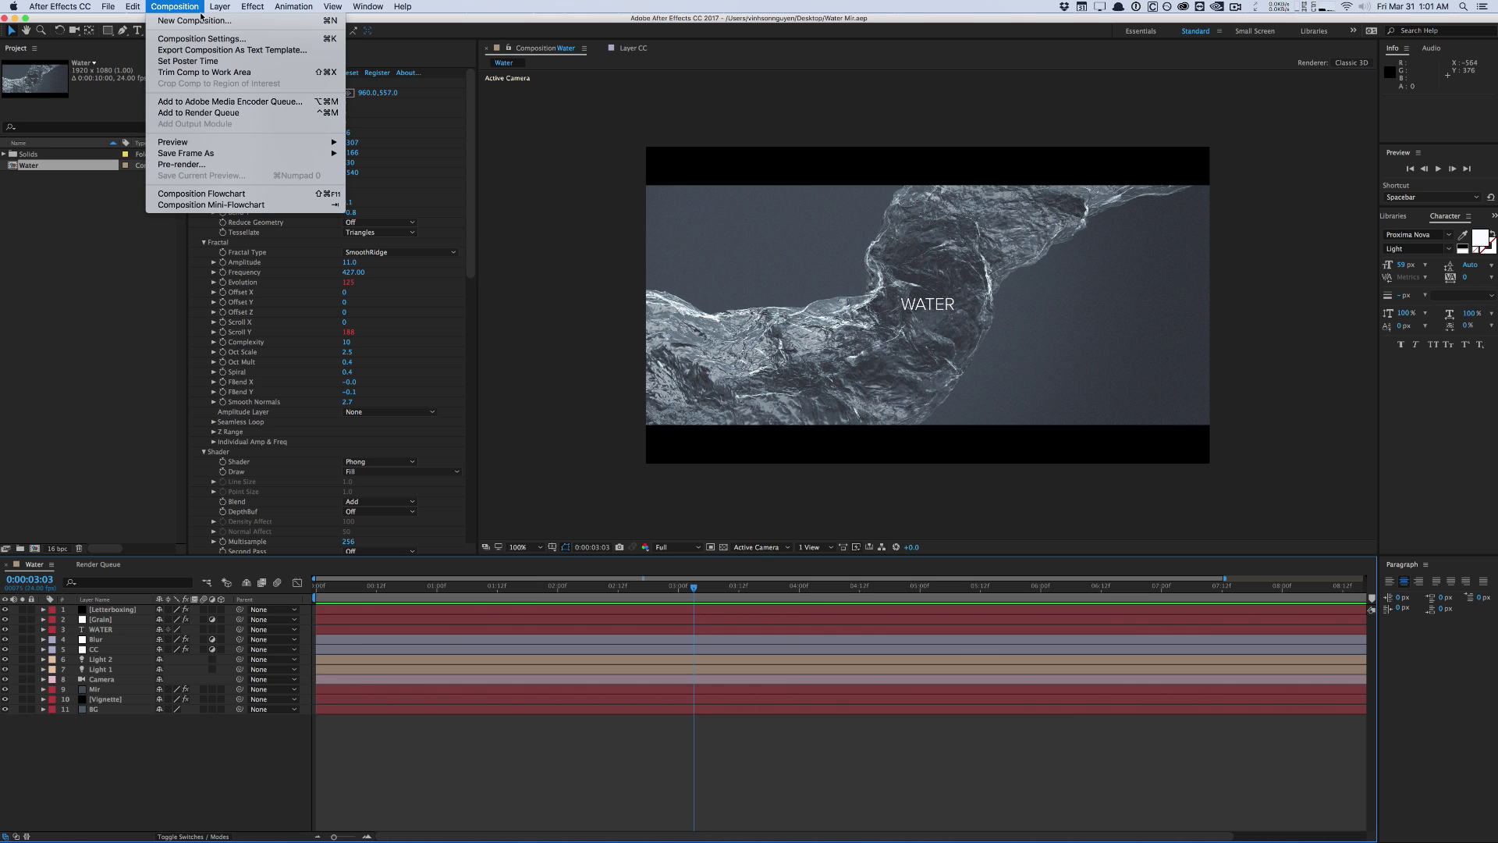
click(200, 20)
text(Water)
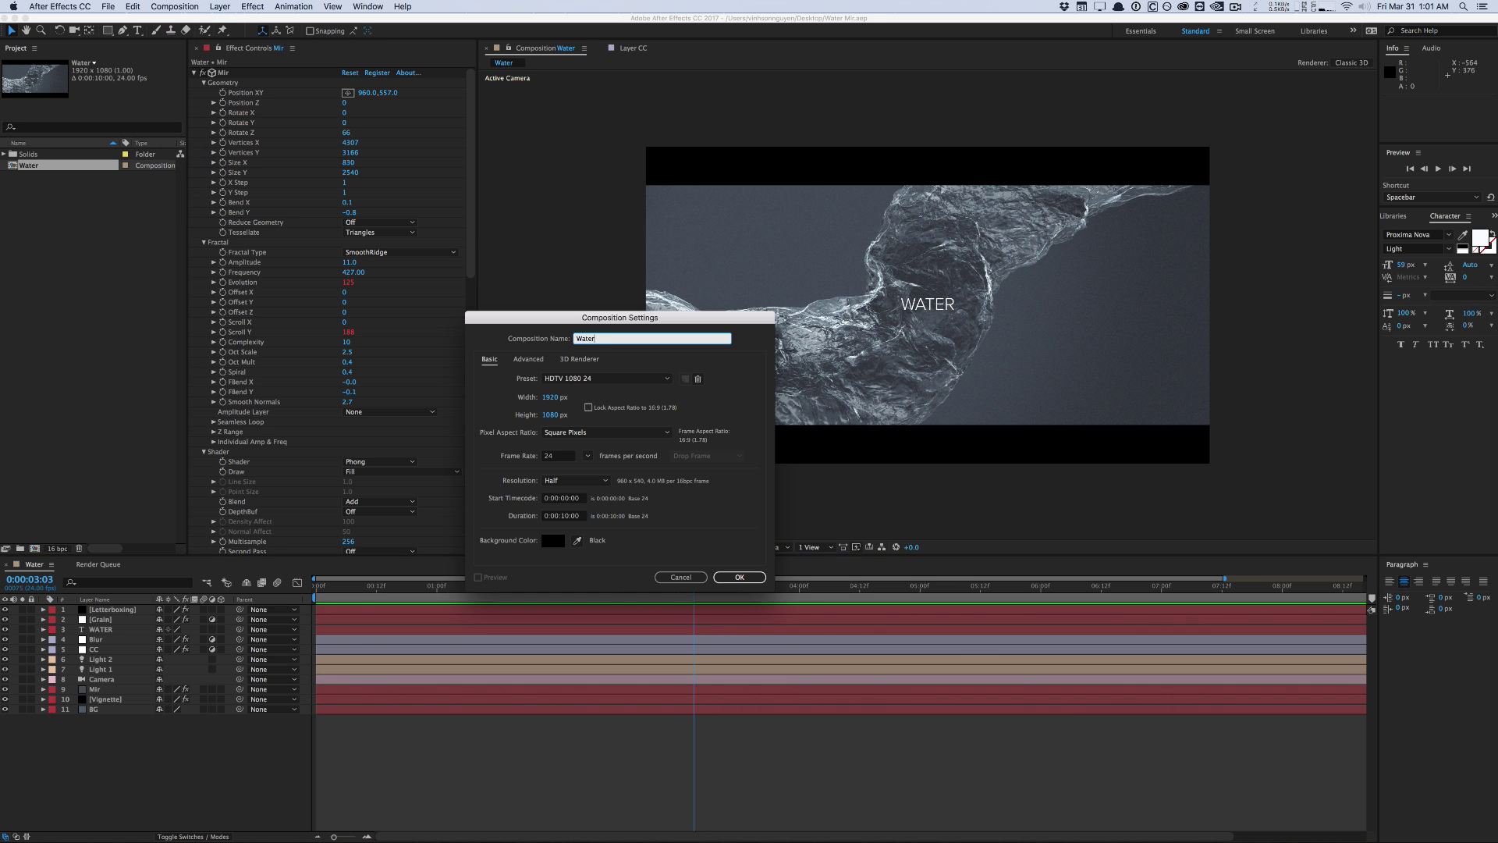
text(_Demo)
key(Return)
Copy the BG, Vignette and Grain layers from Water into Water_Demo
click(34, 564)
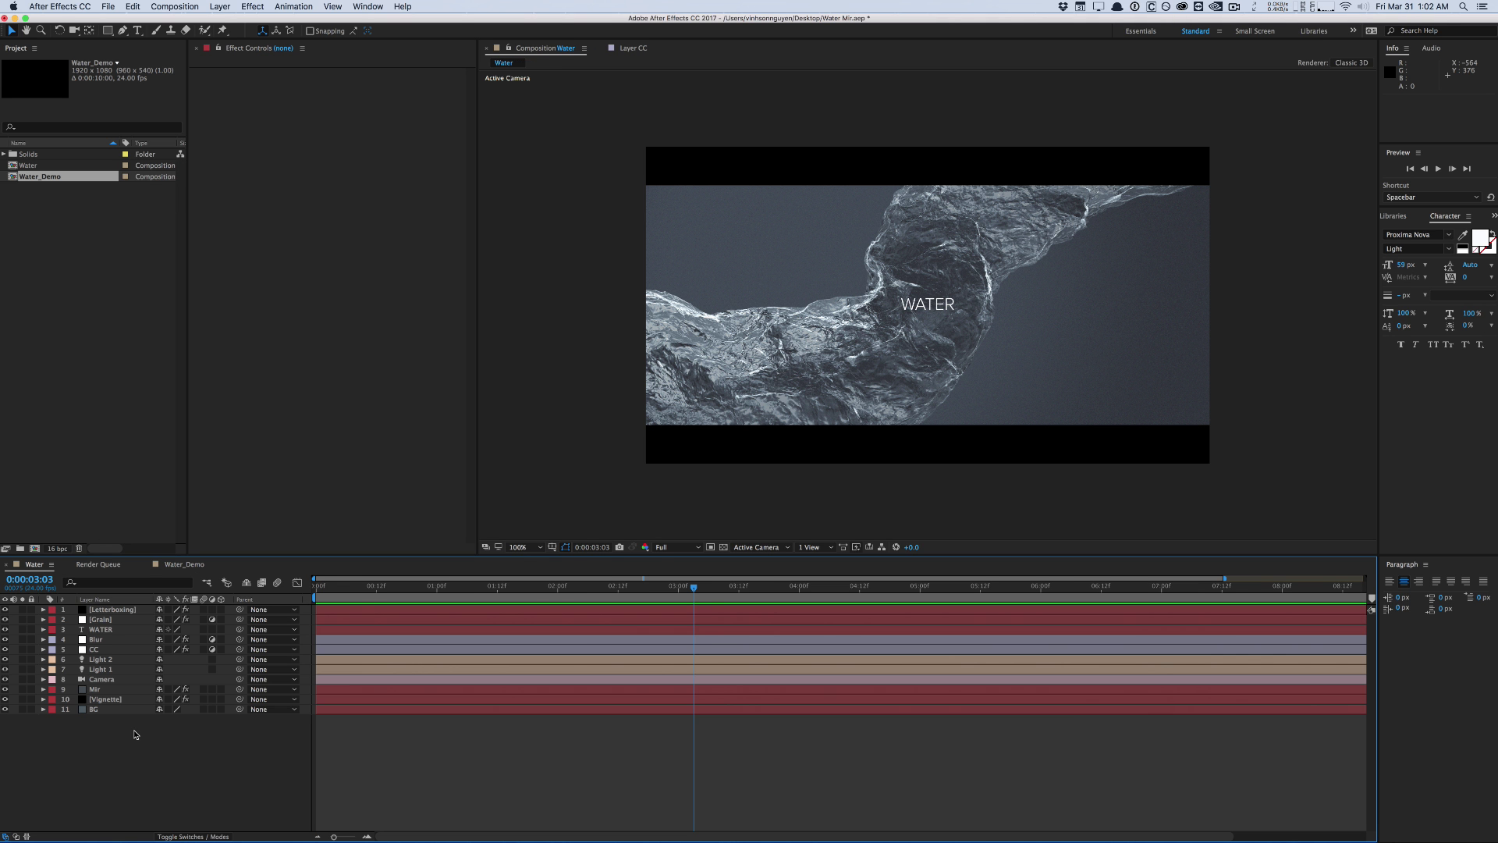
drag(134, 734, 124, 701)
super+click(105, 619)
key(super+c)
click(167, 565)
key(super+v)
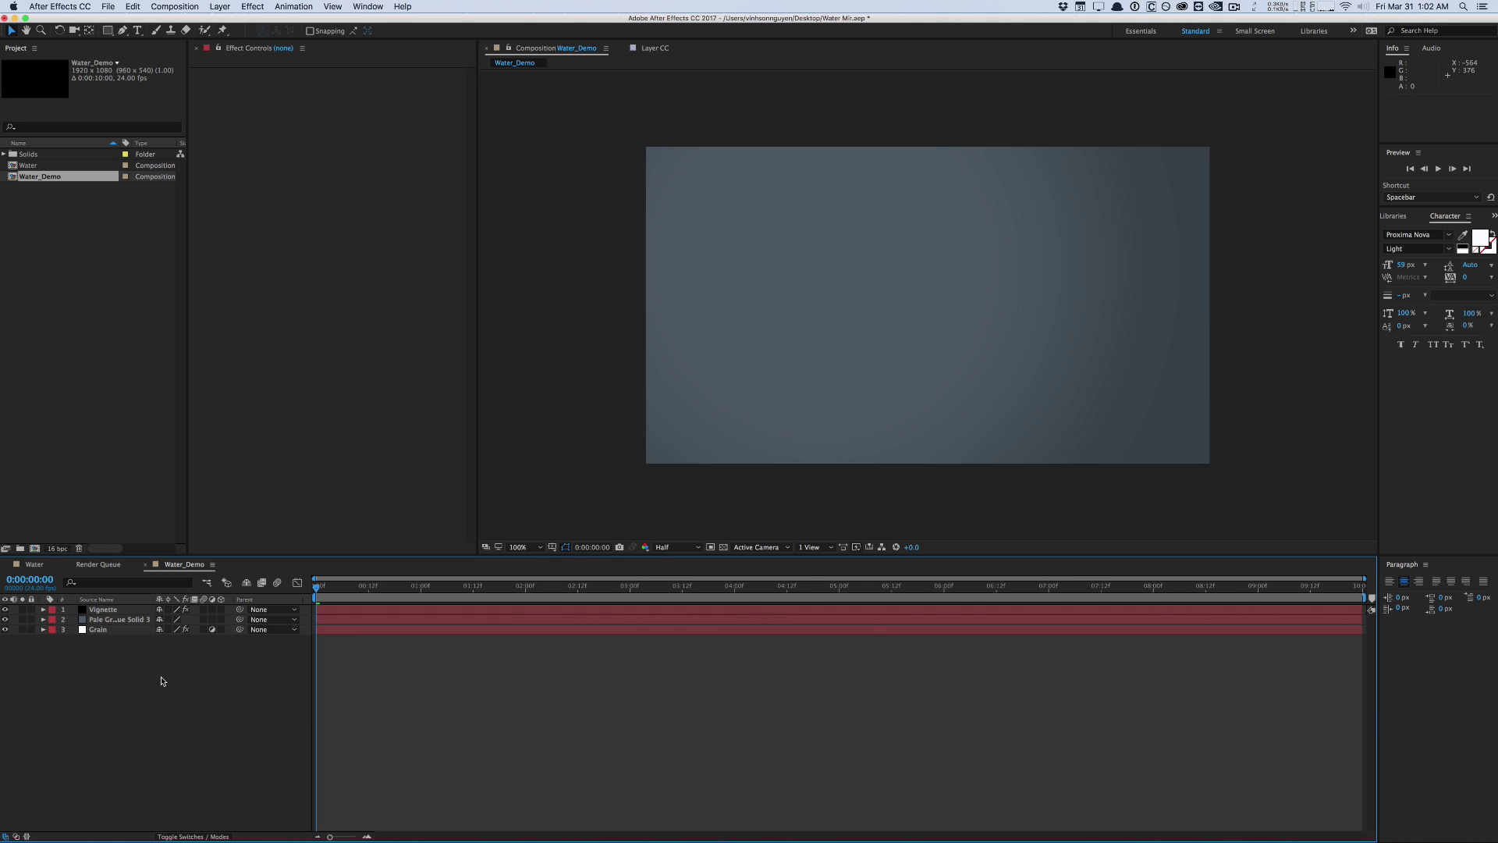
Add a new solid layer named 'Mir - Water'
key(super+y)
text(Mir - Water)
key(Return)
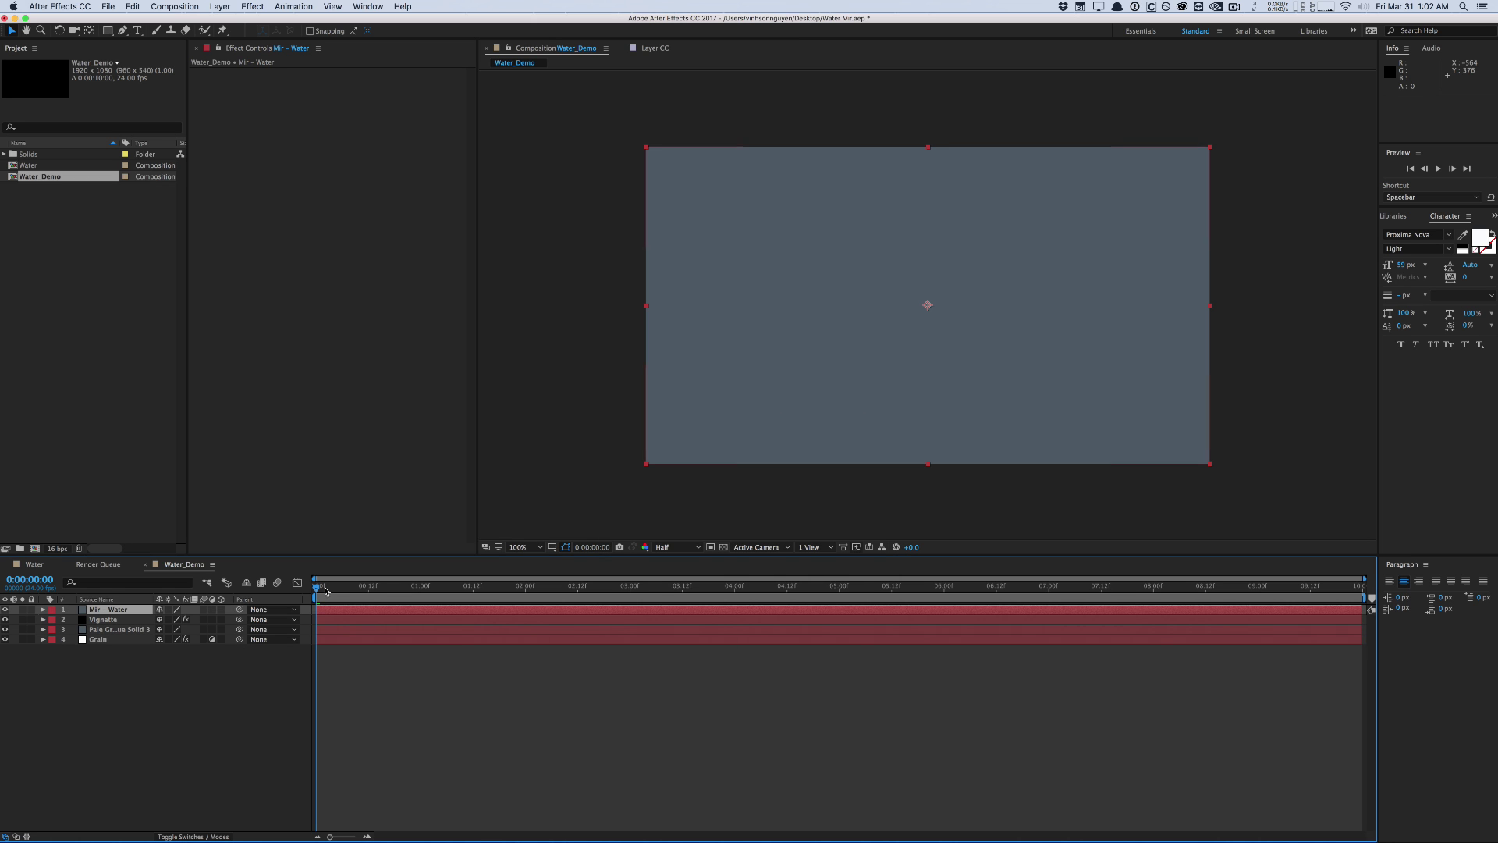
Apply the Trapcode Mir effect to the Mir - Water solid
click(253, 6)
mouse_move(344, 640)
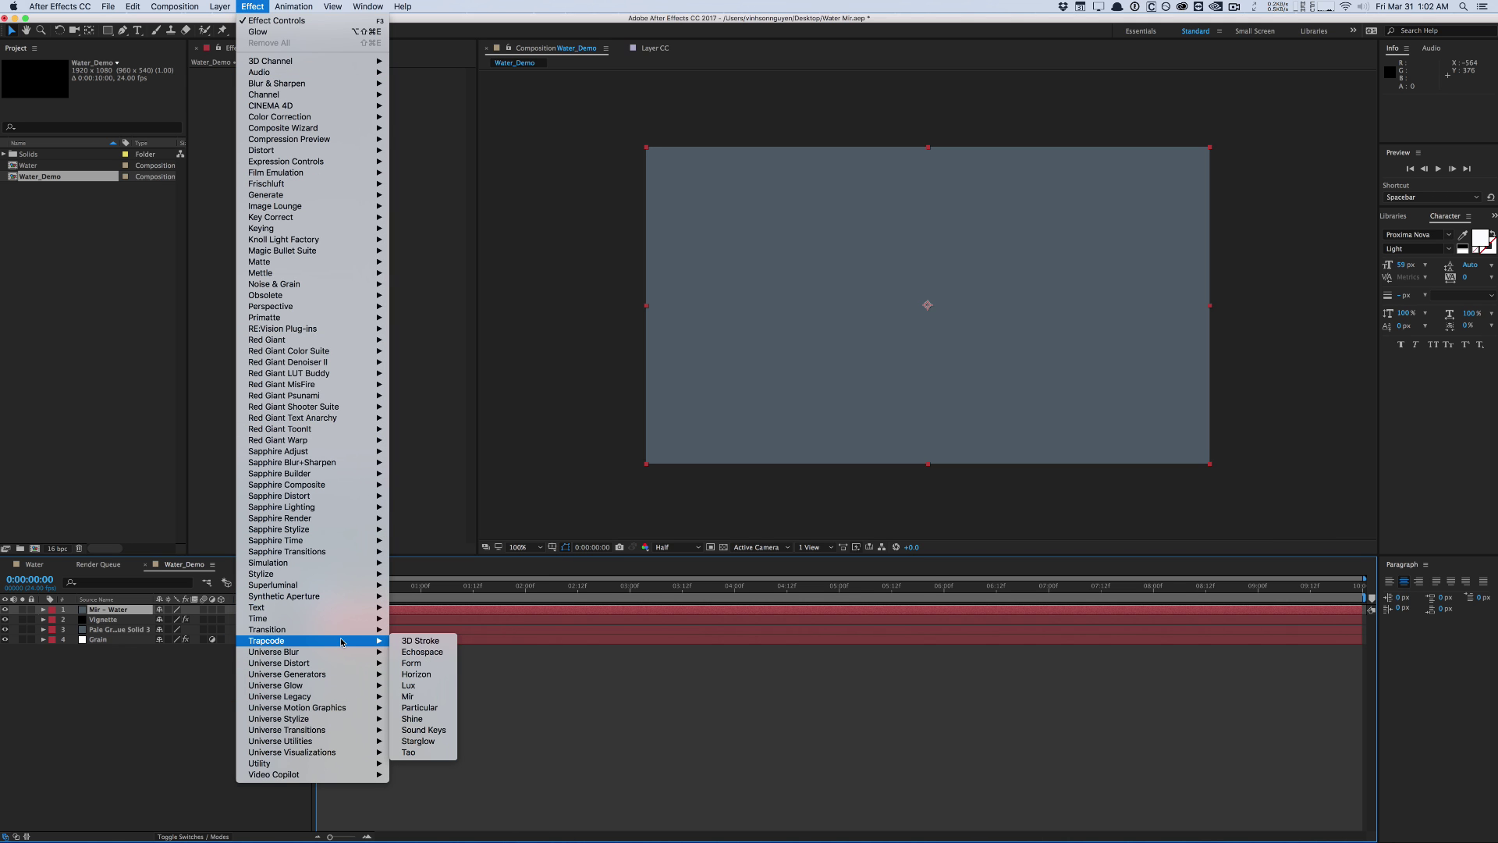
click(418, 695)
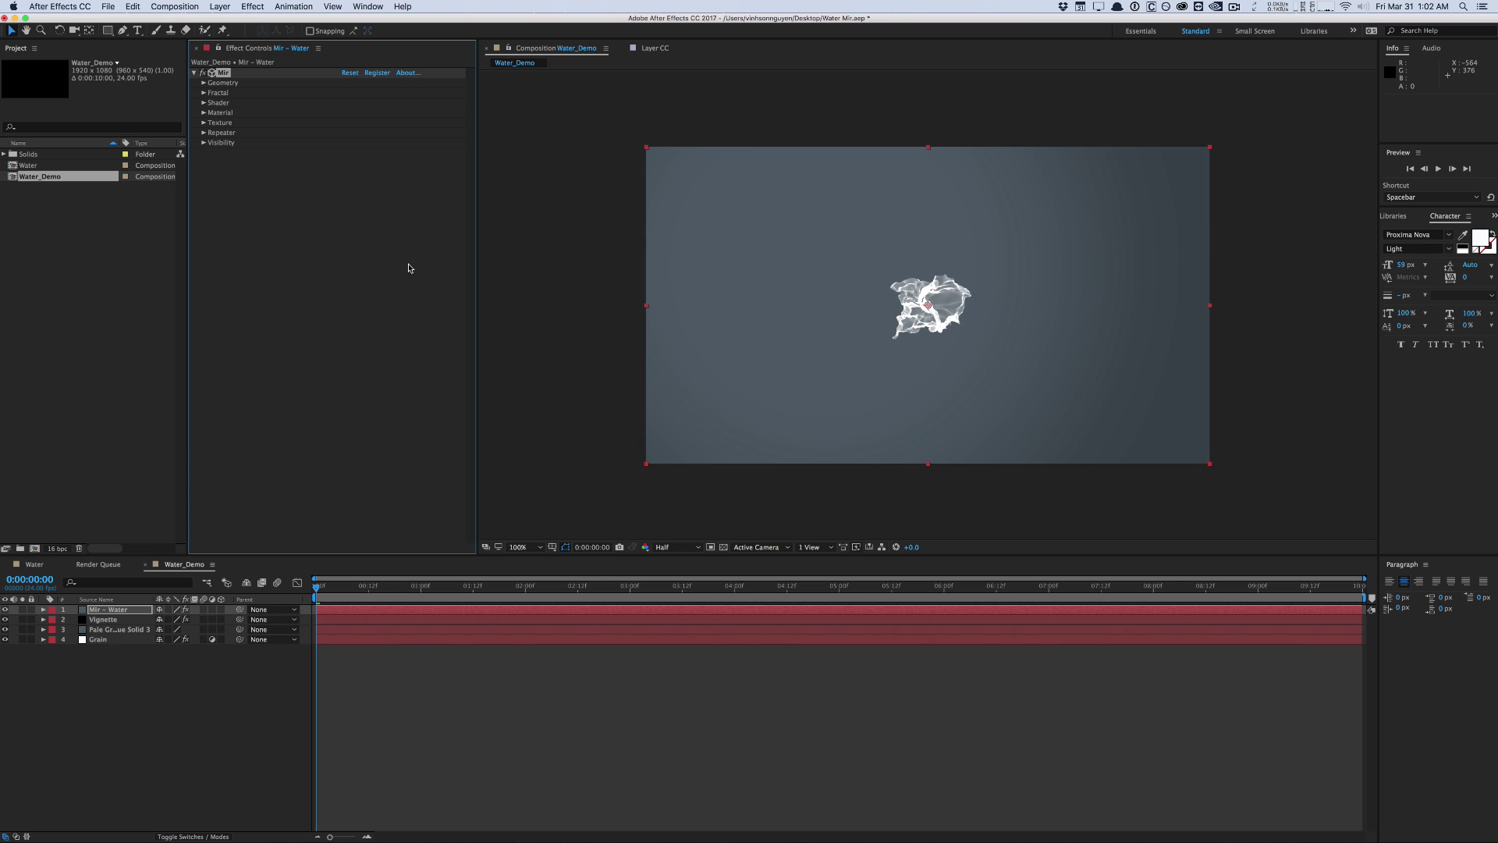
Set Mir geometry to Size 460×1240, Vertices 771×529 and Bend X -0.1
click(203, 83)
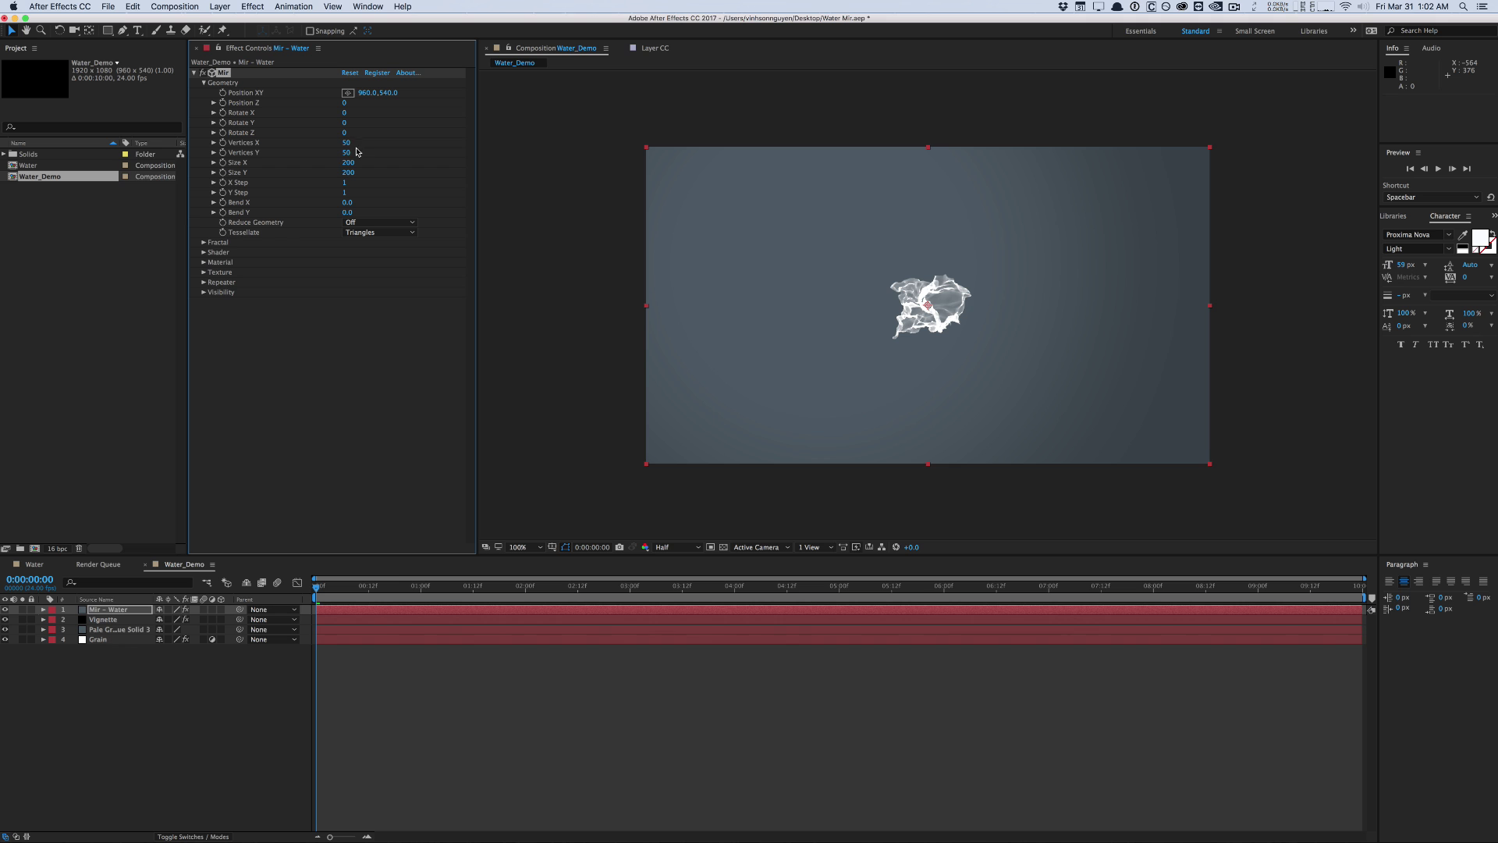
mouse_move(346, 170)
mouse_down()
mouse_move(402, 163)
mouse_move(362, 157)
mouse_up()
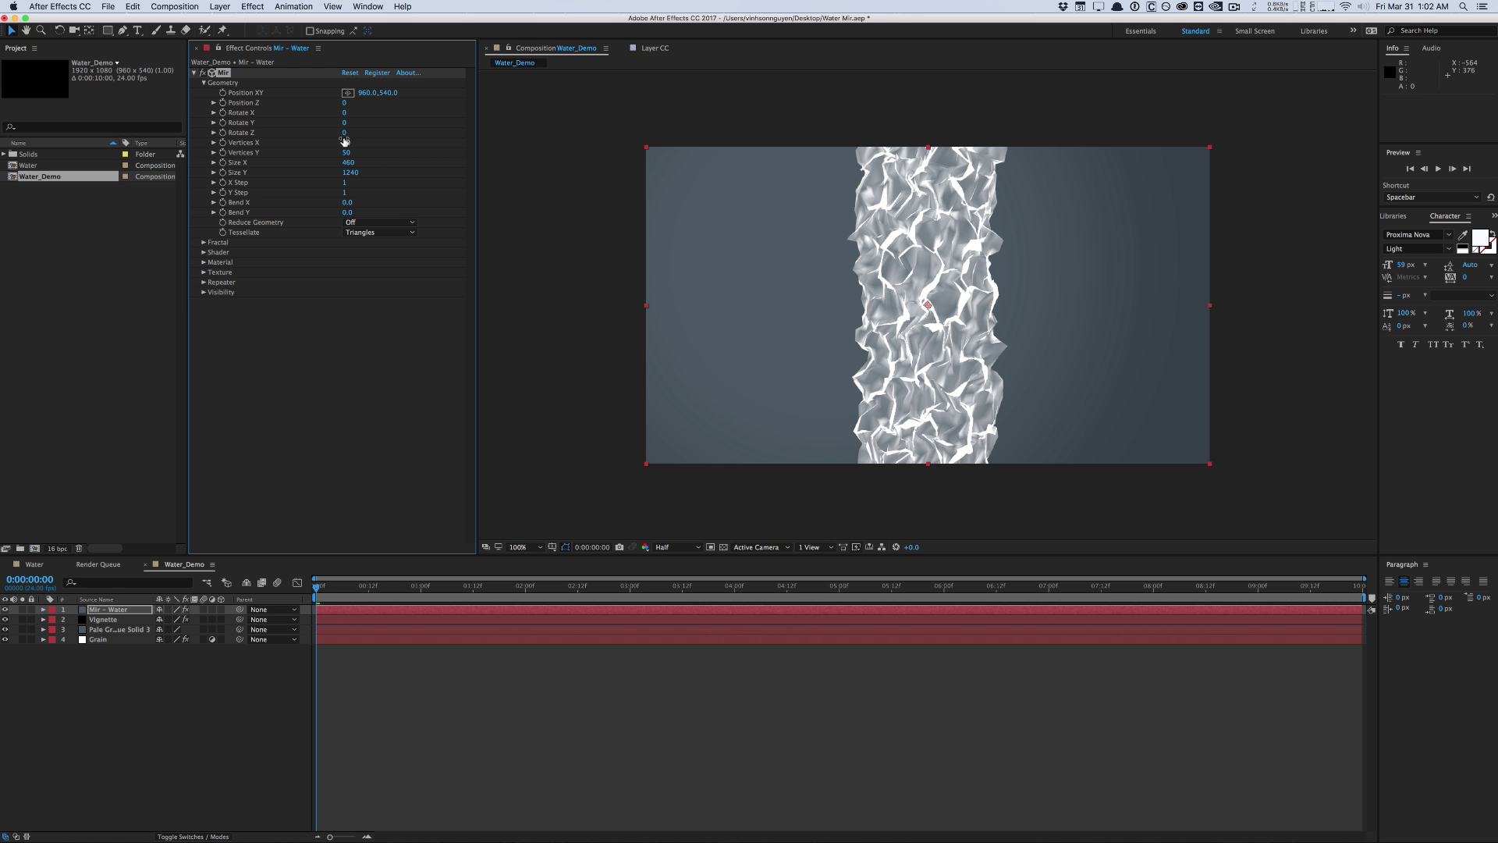
drag(345, 142, 651, 162)
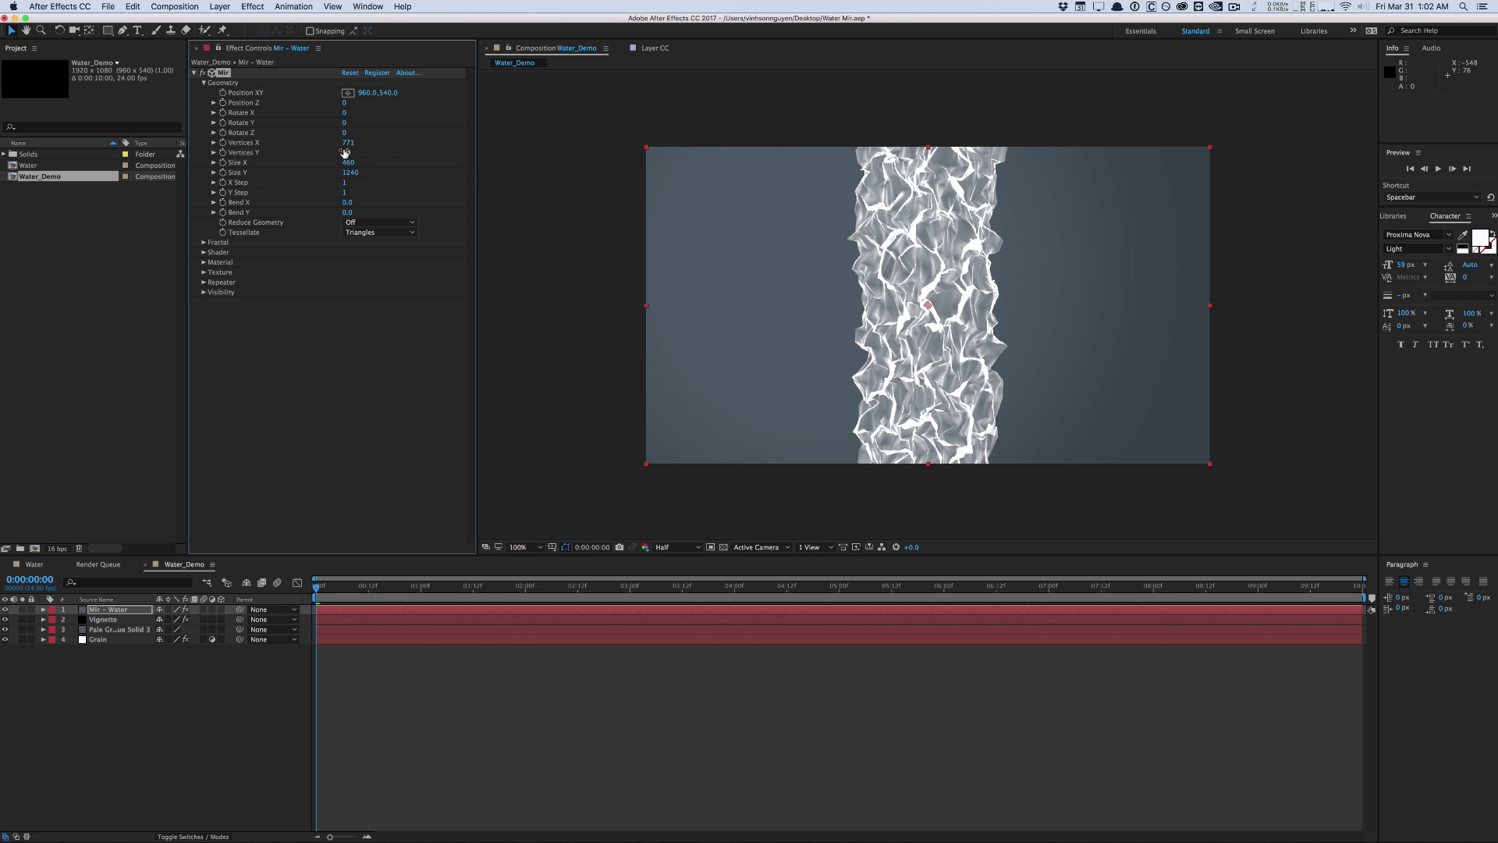
drag(350, 153, 526, 146)
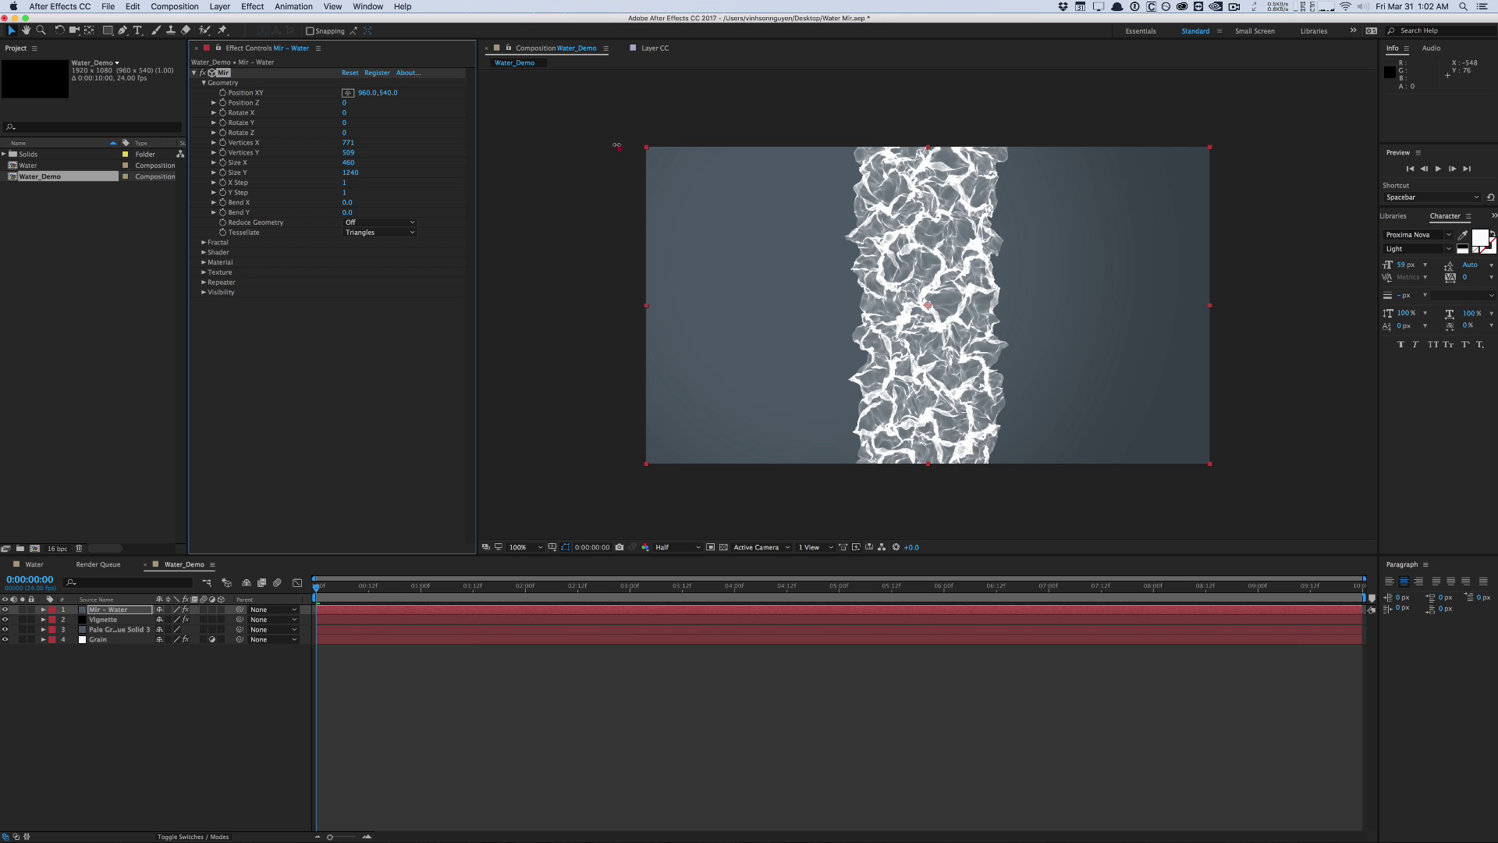
drag(617, 145, 626, 150)
drag(475, 323, 491, 324)
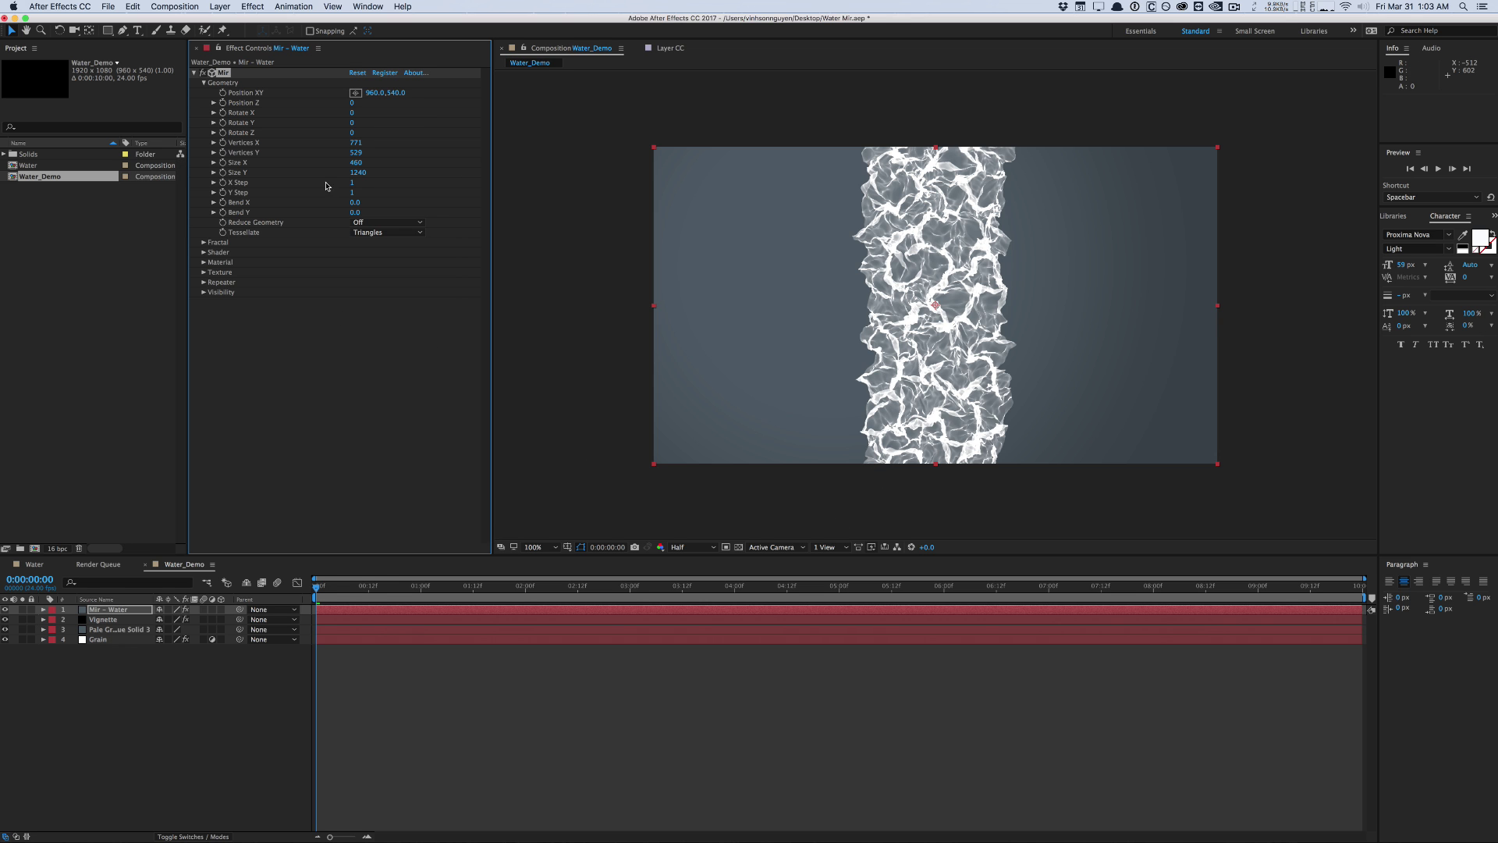
drag(353, 202, 395, 201)
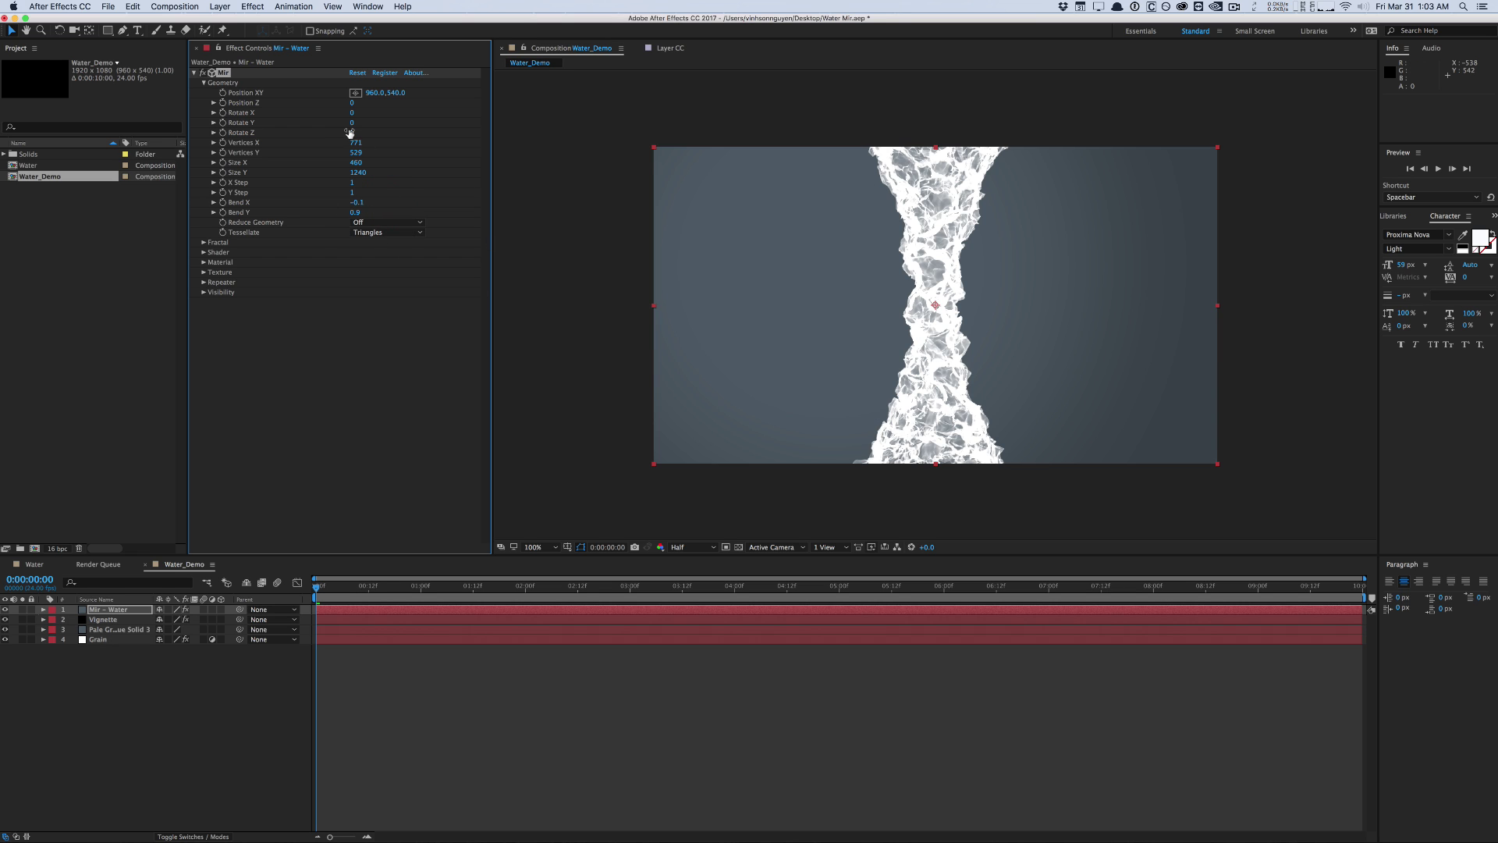
Add a new camera layer named Camera
click(220, 6)
mouse_move(312, 21)
click(414, 59)
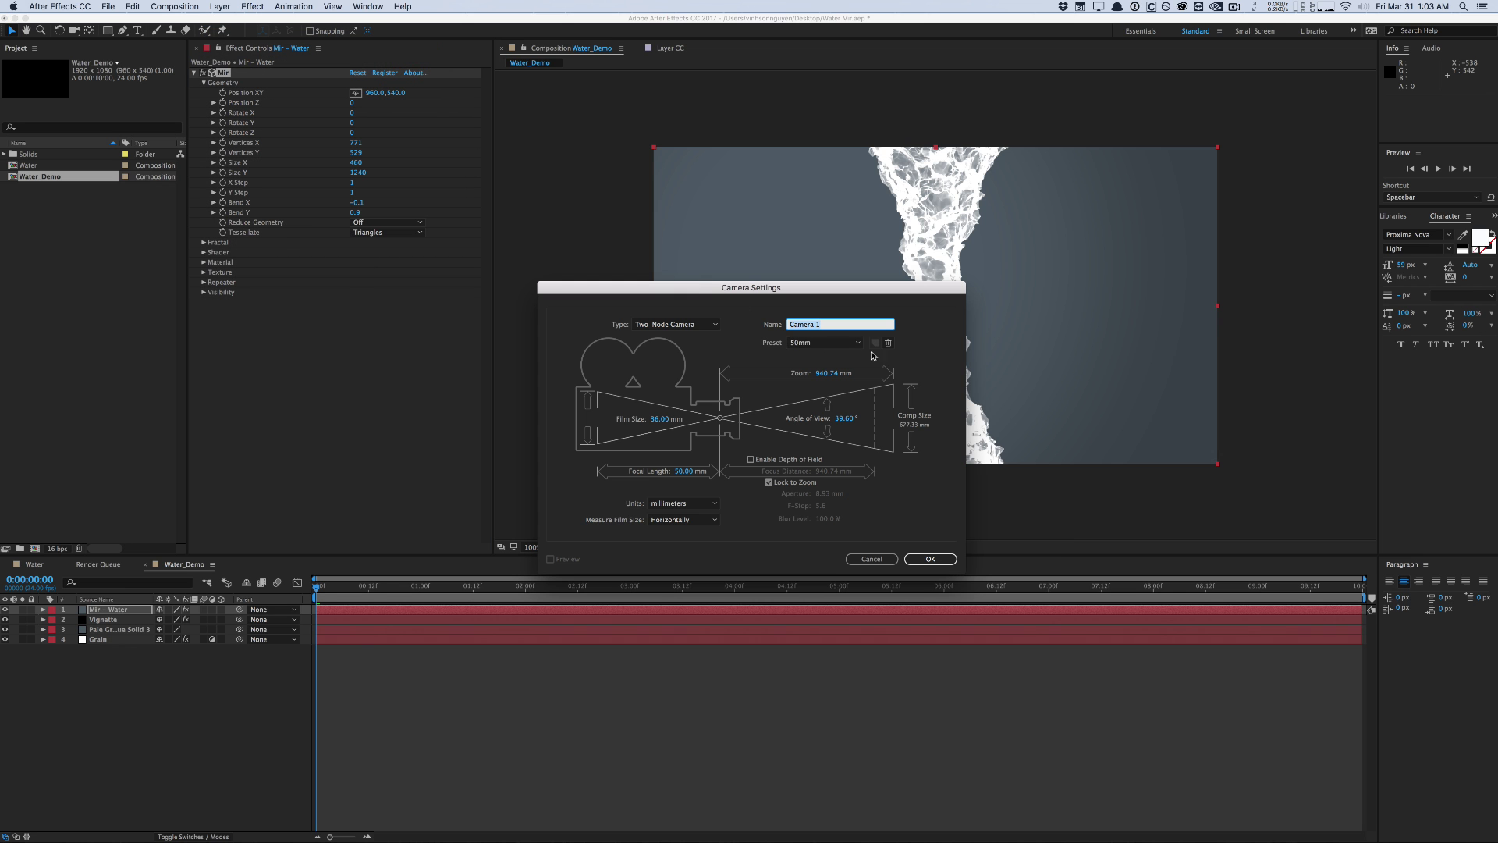
text(Camer)
key(Return)
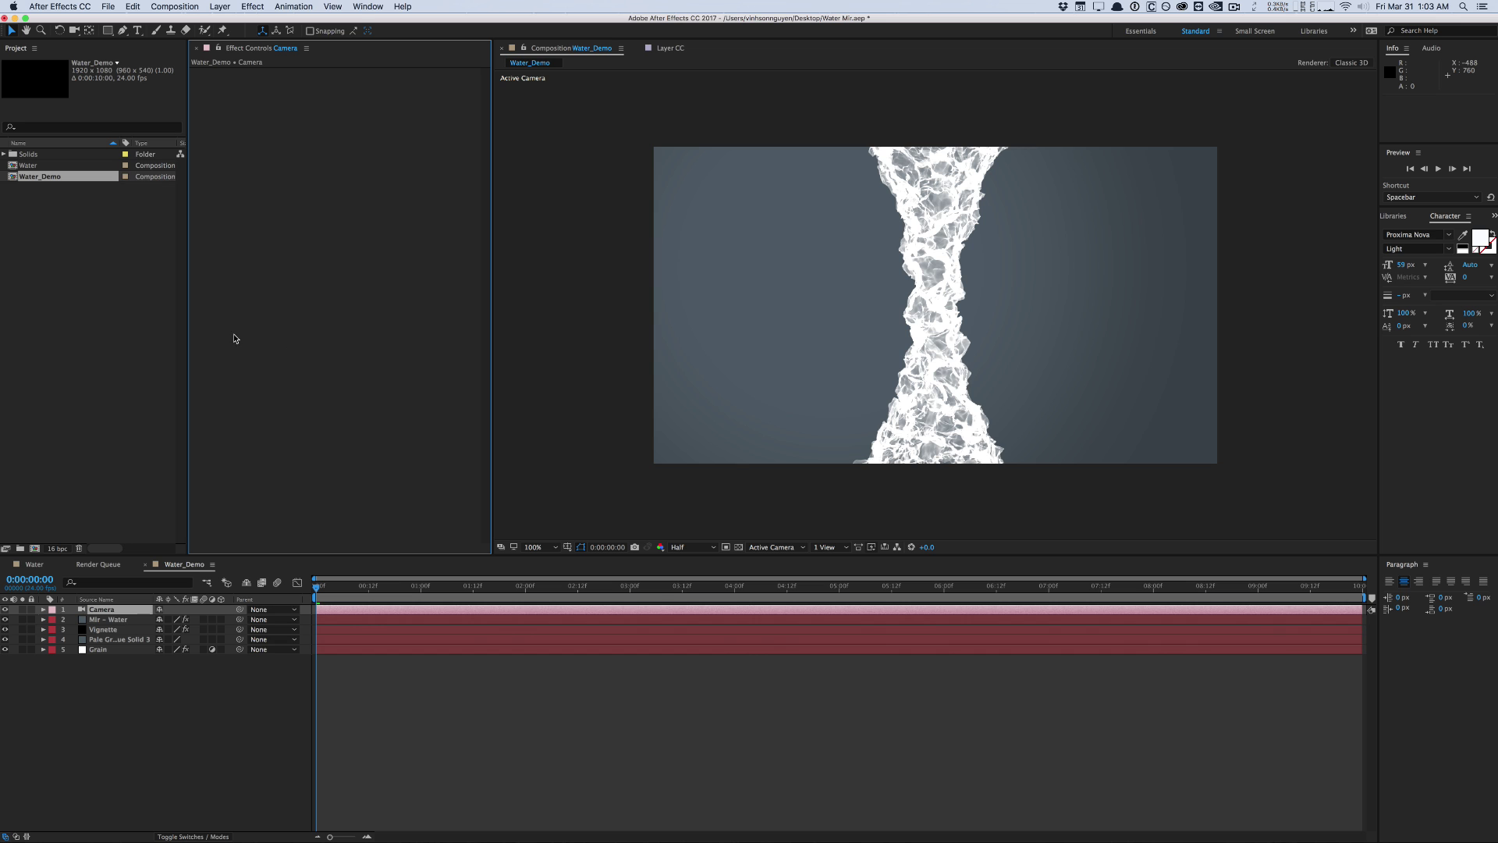
Add Light 1 and place it far left at 10, 460, -136.7
click(219, 6)
mouse_move(223, 21)
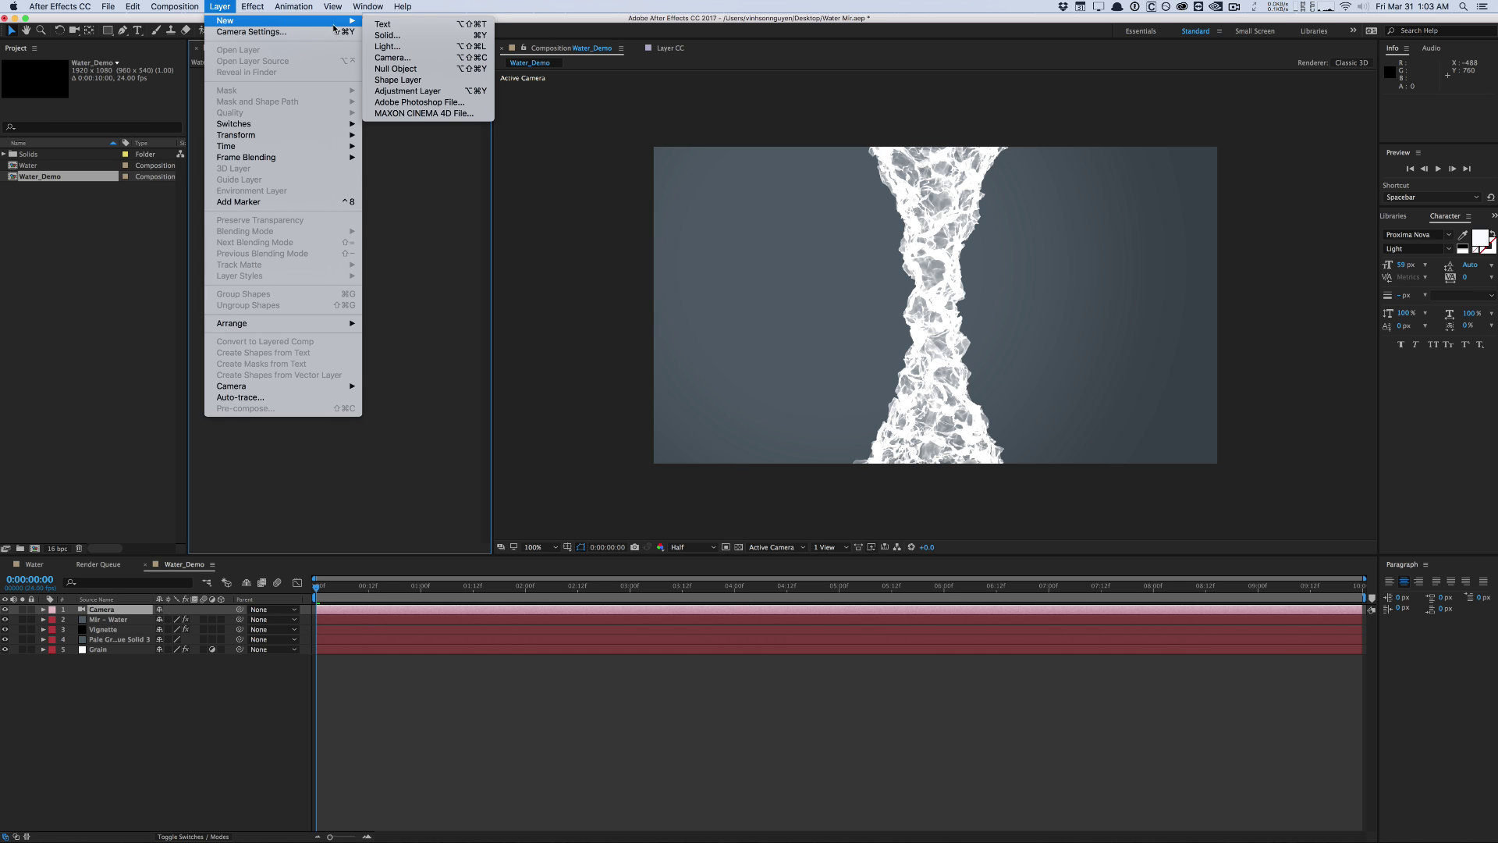
click(388, 46)
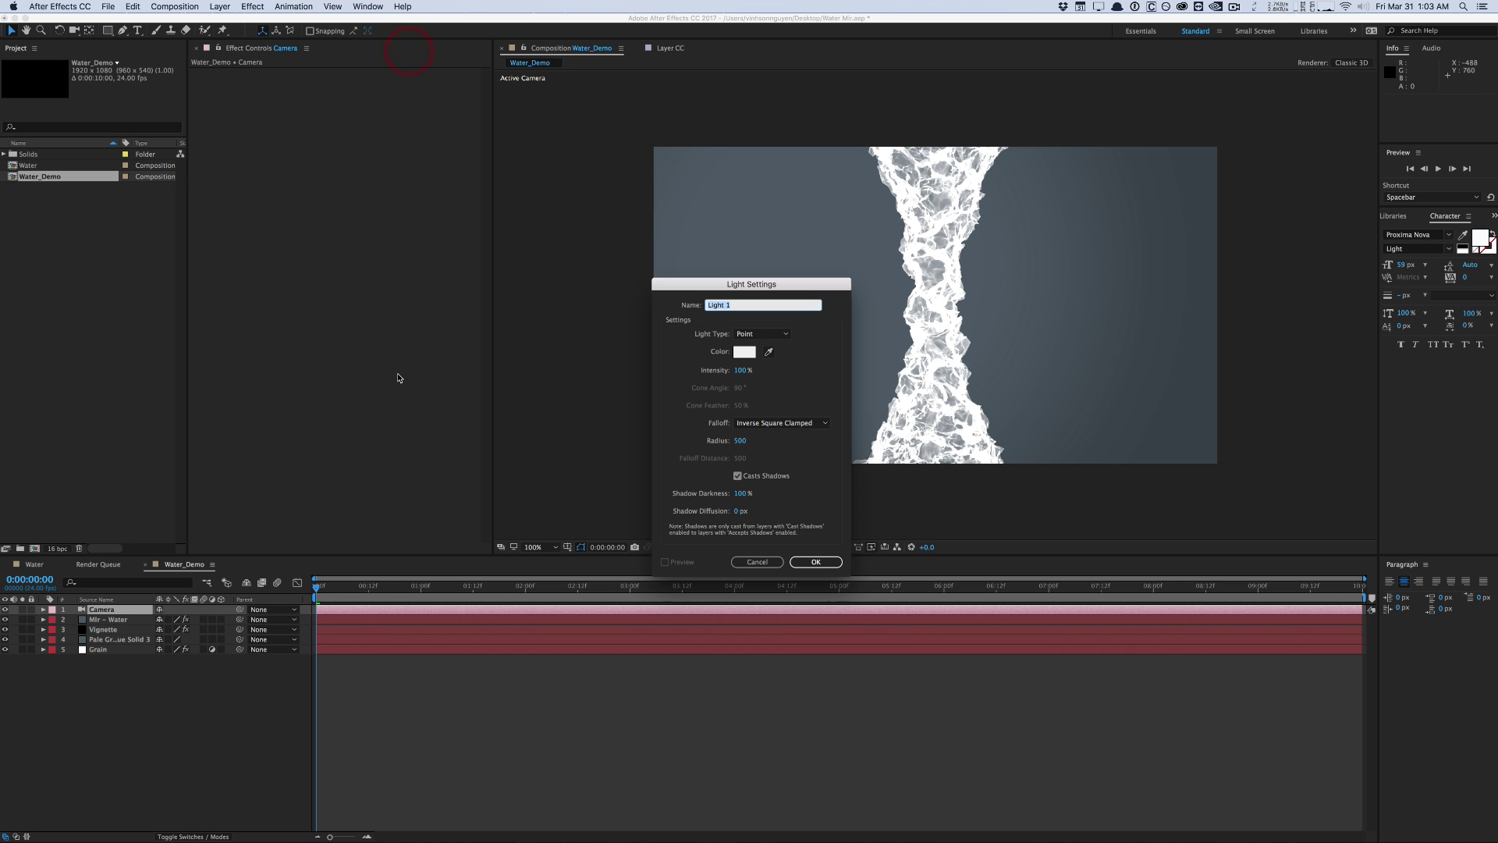
drag(736, 287, 504, 199)
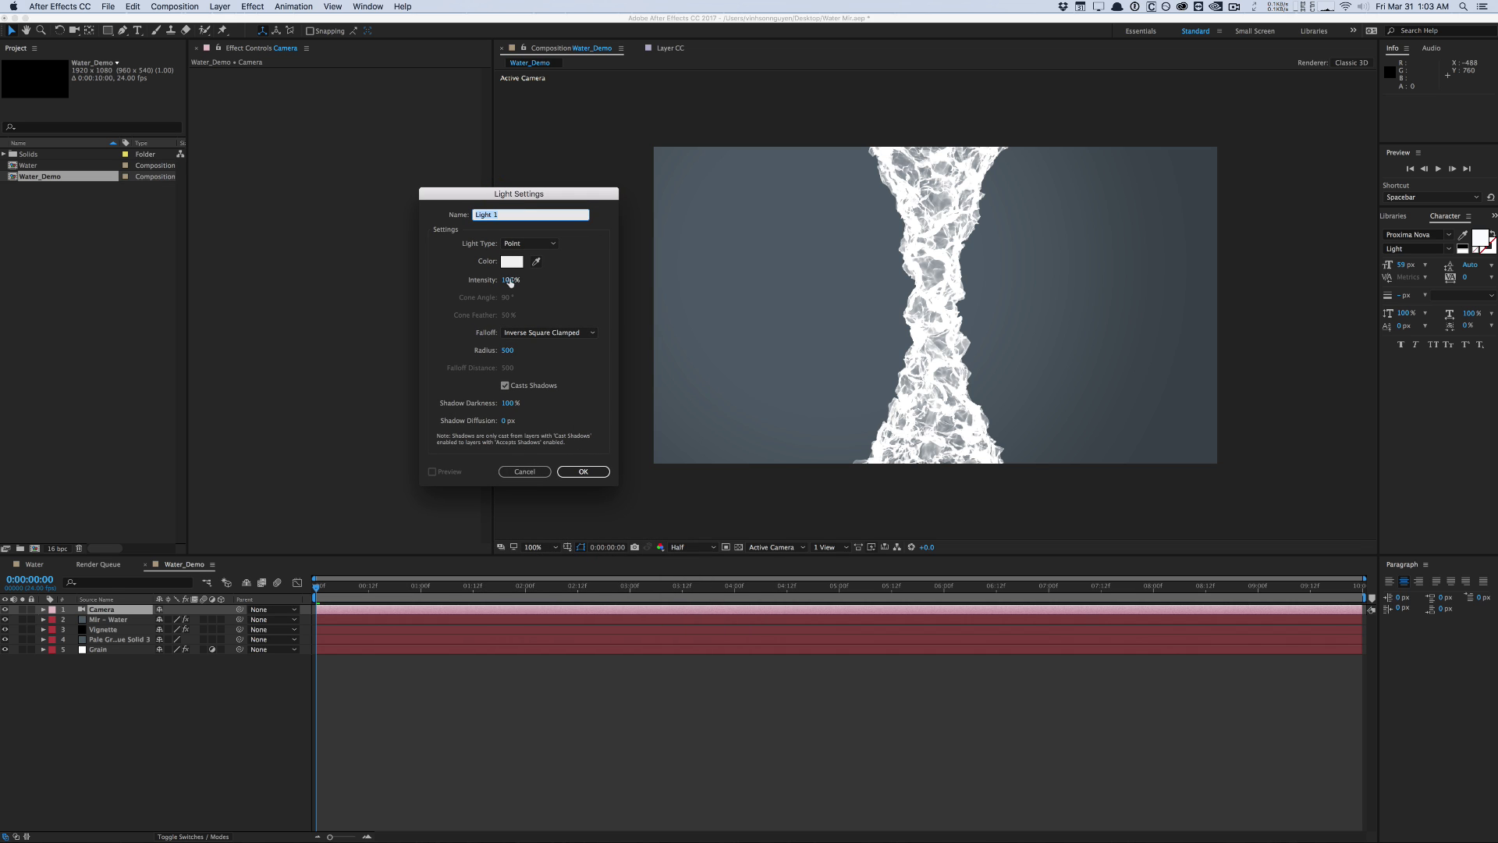
click(509, 282)
key(Return)
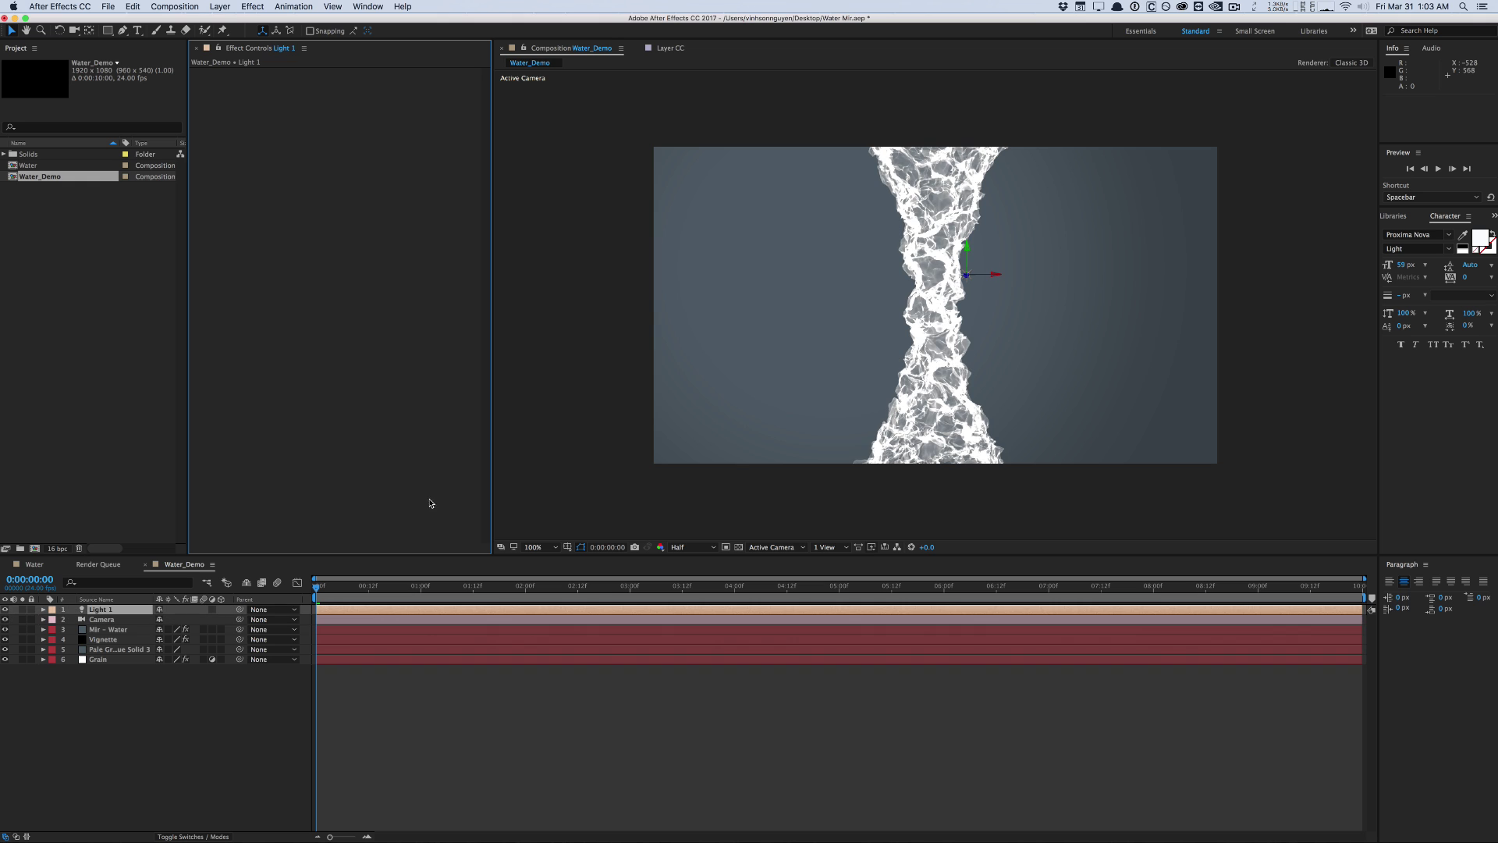
key(p)
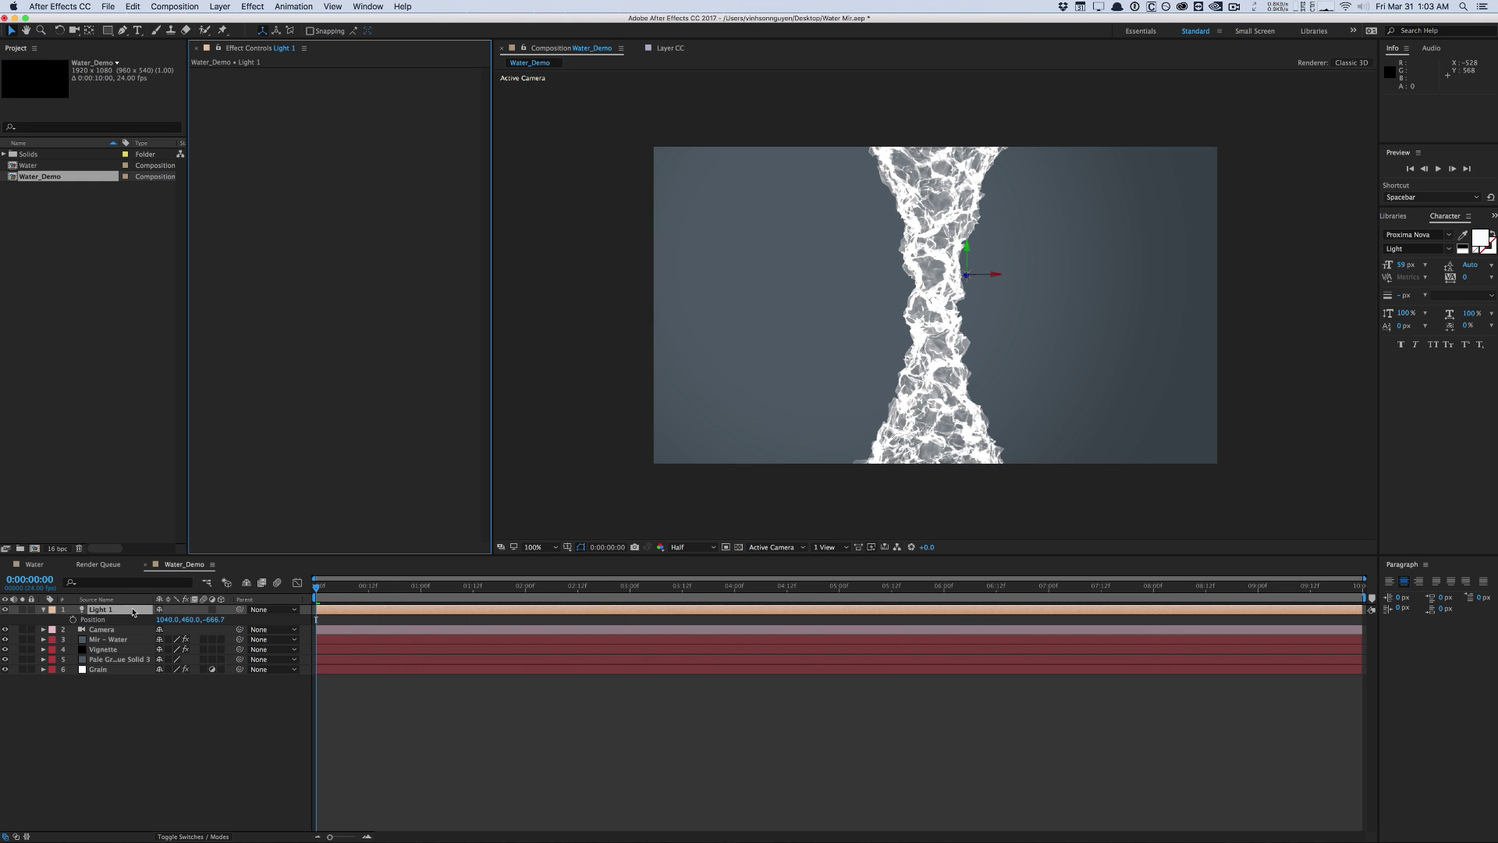
drag(180, 622, 115, 618)
mouse_move(207, 619)
mouse_down()
mouse_move(223, 611)
mouse_move(147, 616)
mouse_move(231, 616)
mouse_move(216, 615)
mouse_up()
Duplicate Light 1 as Light 2 and move it far right to X 2010
click(155, 610)
key(super+d)
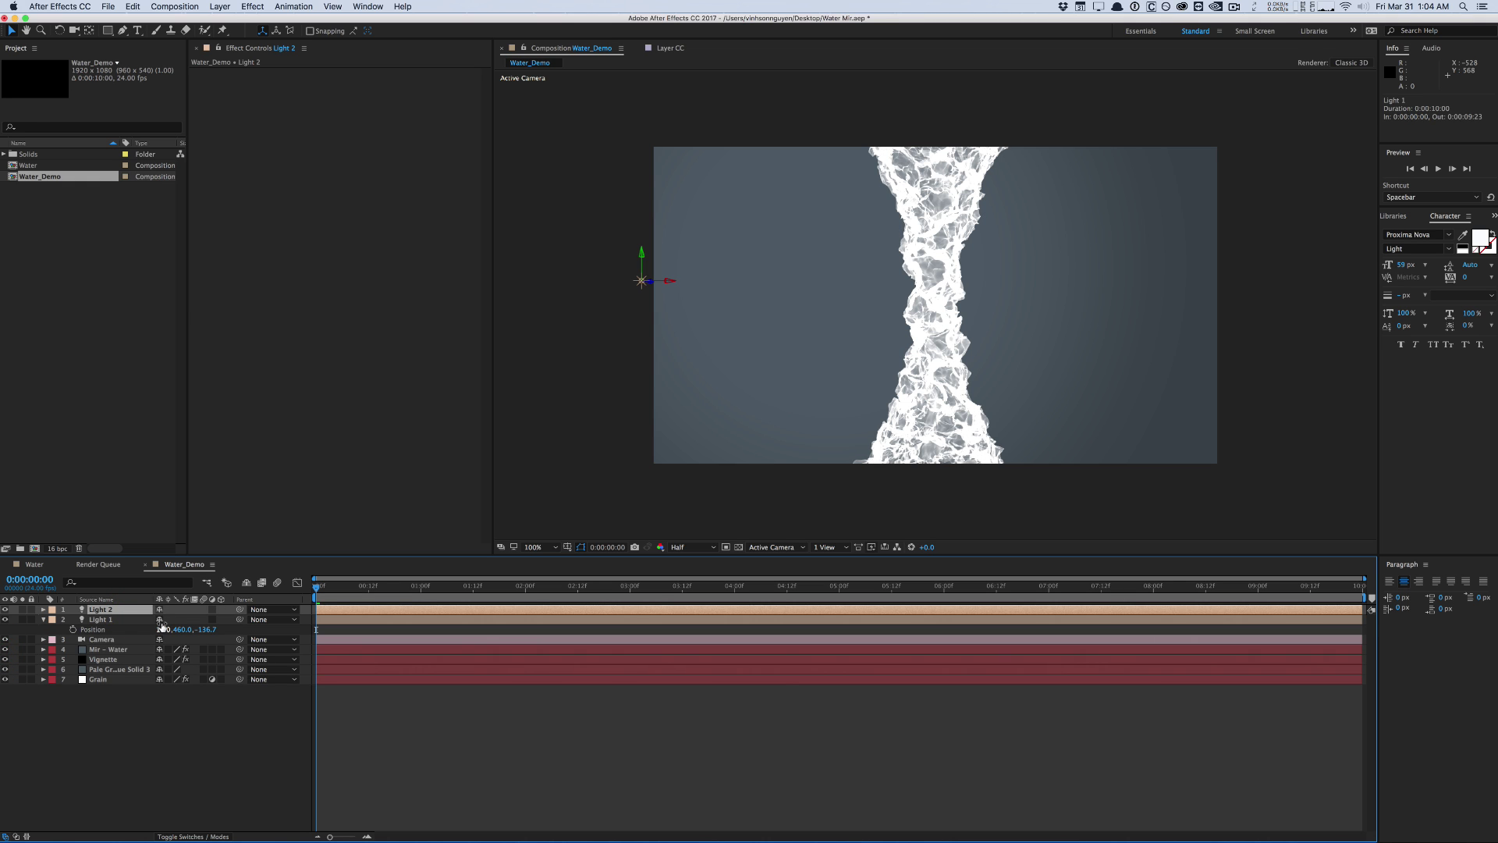
key(p)
click(164, 619)
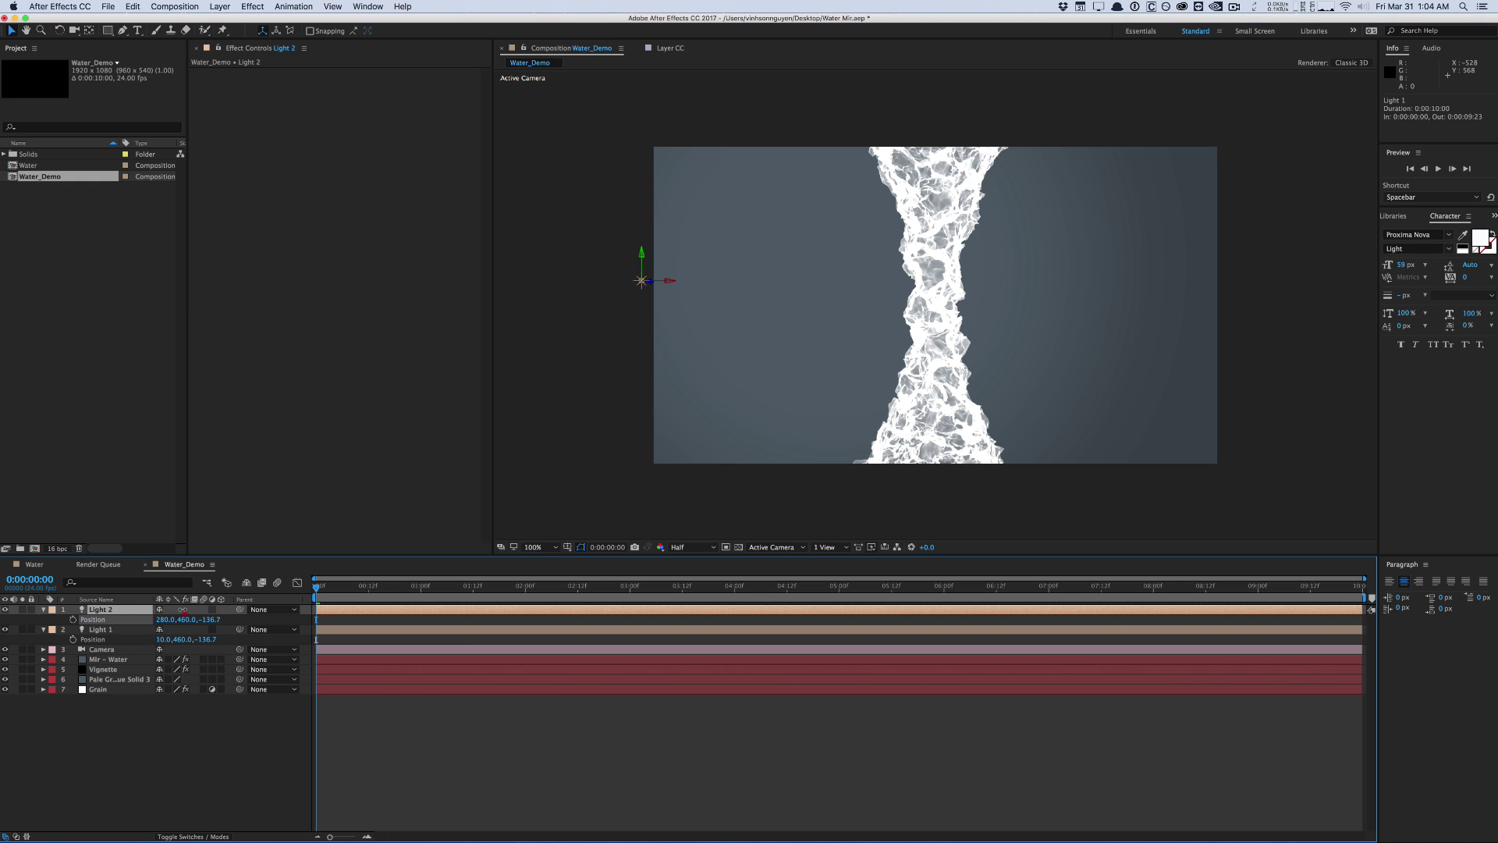
text(790)
key(Return)
drag(222, 600, 261, 593)
click(114, 659)
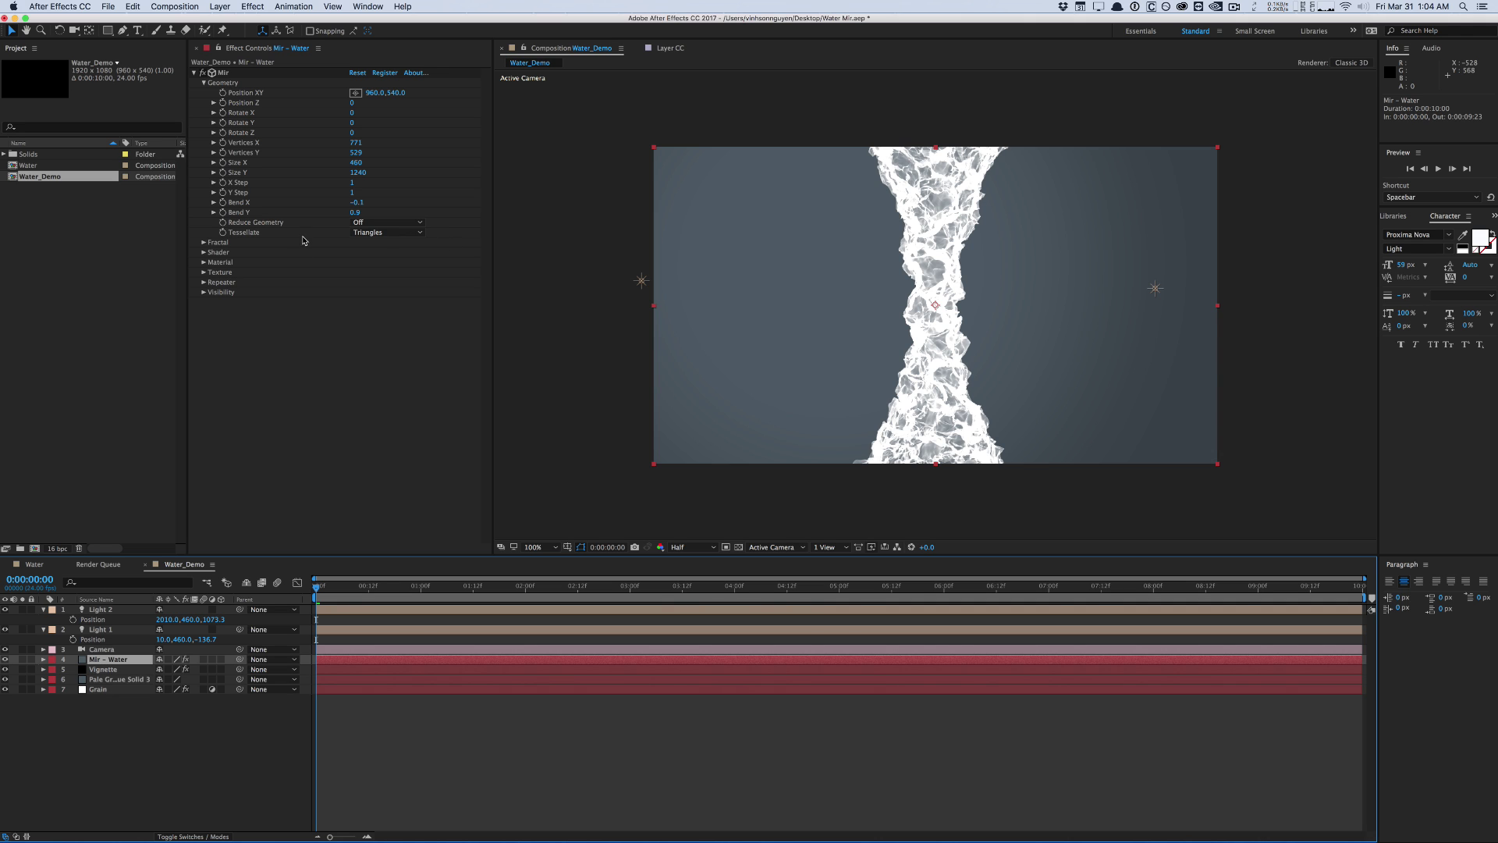
Set the Mir shader to Phong with Multisample 256
click(204, 252)
click(205, 431)
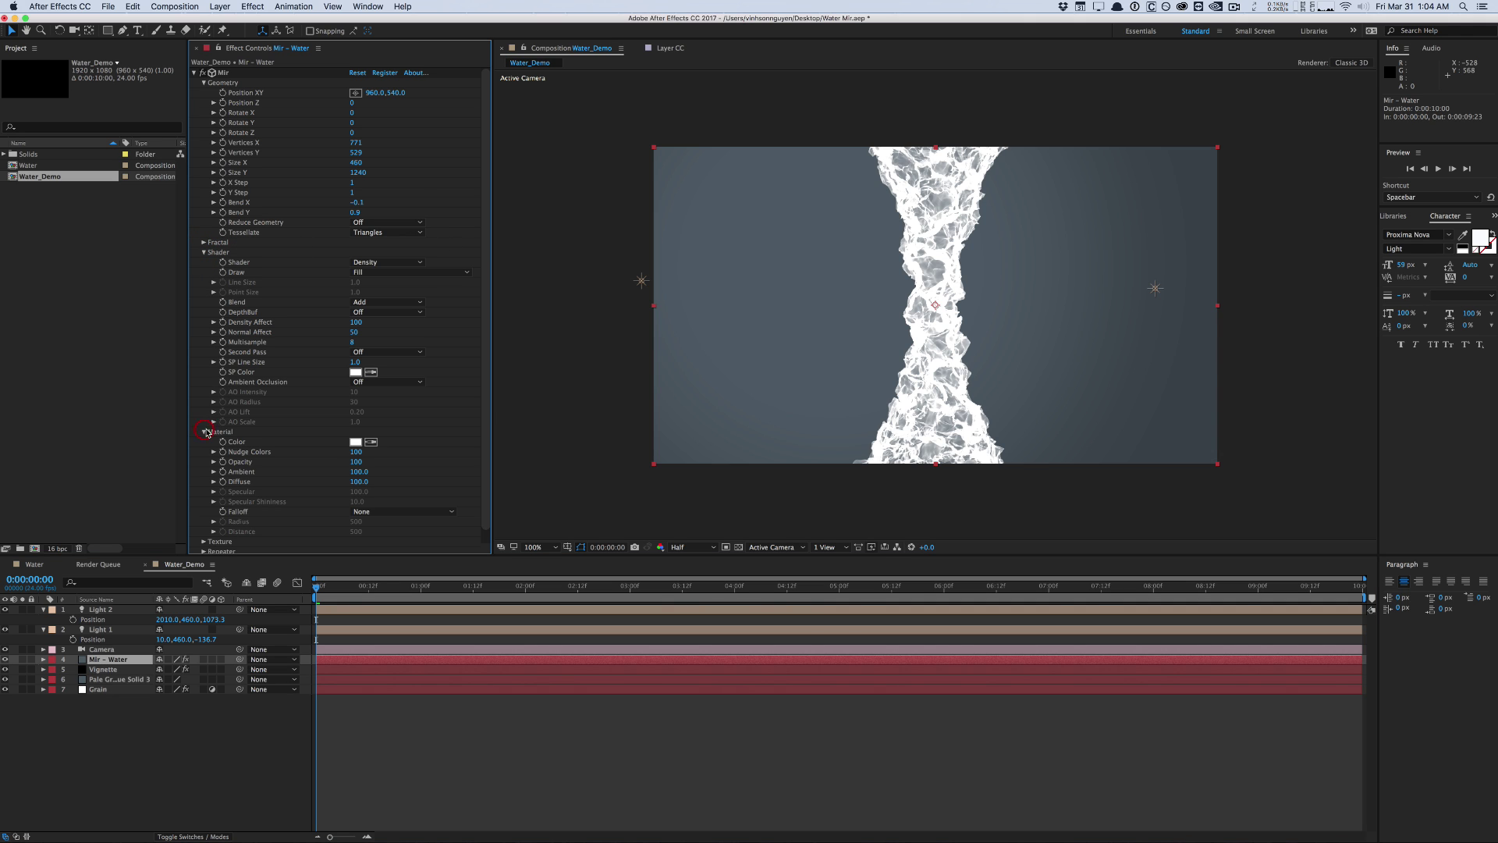
click(361, 263)
click(375, 285)
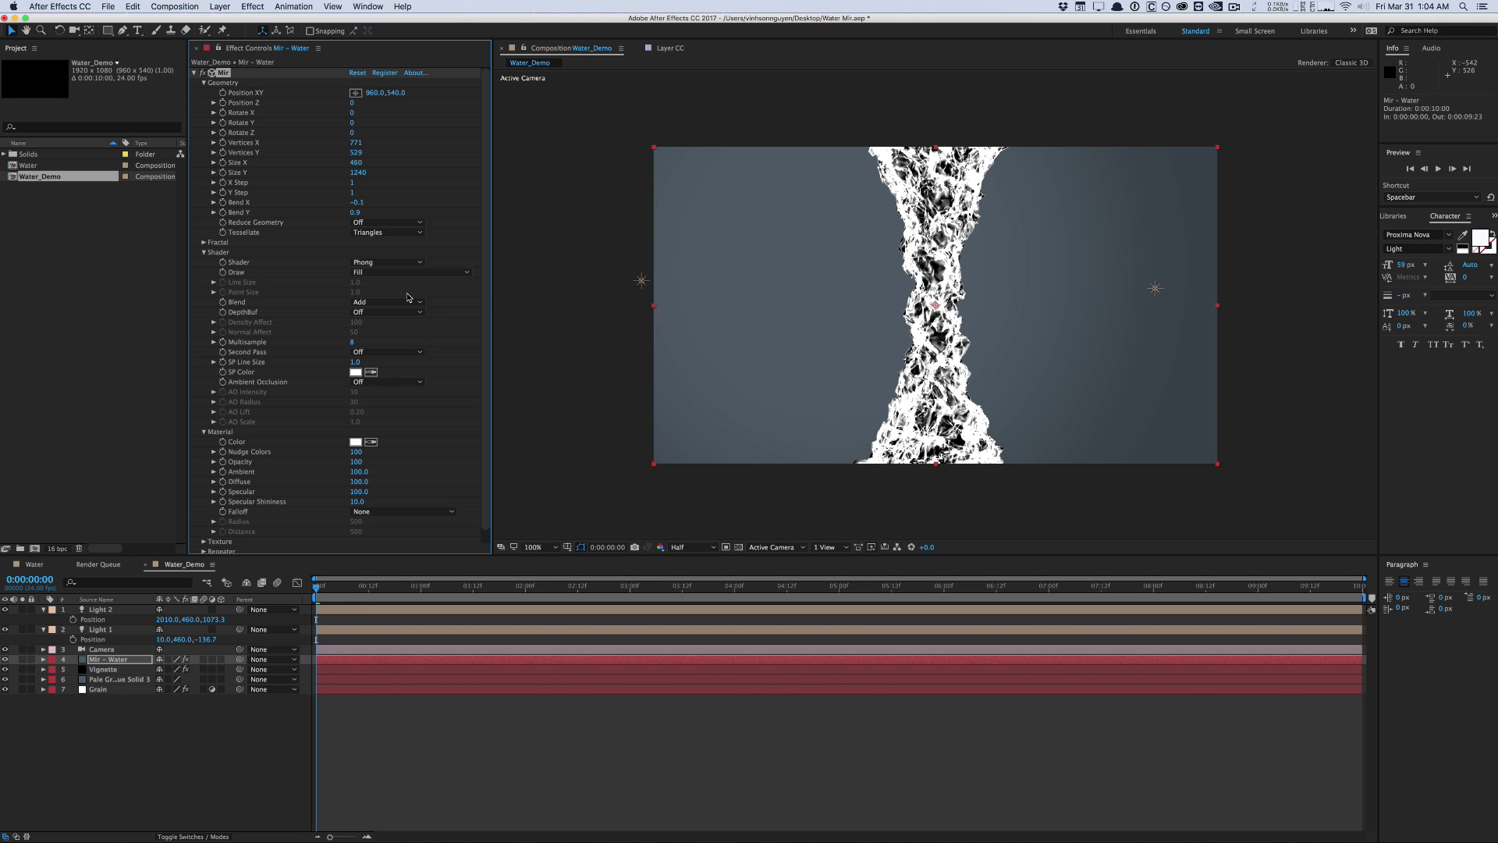
click(353, 341)
text(256)
key(Return)
click(203, 253)
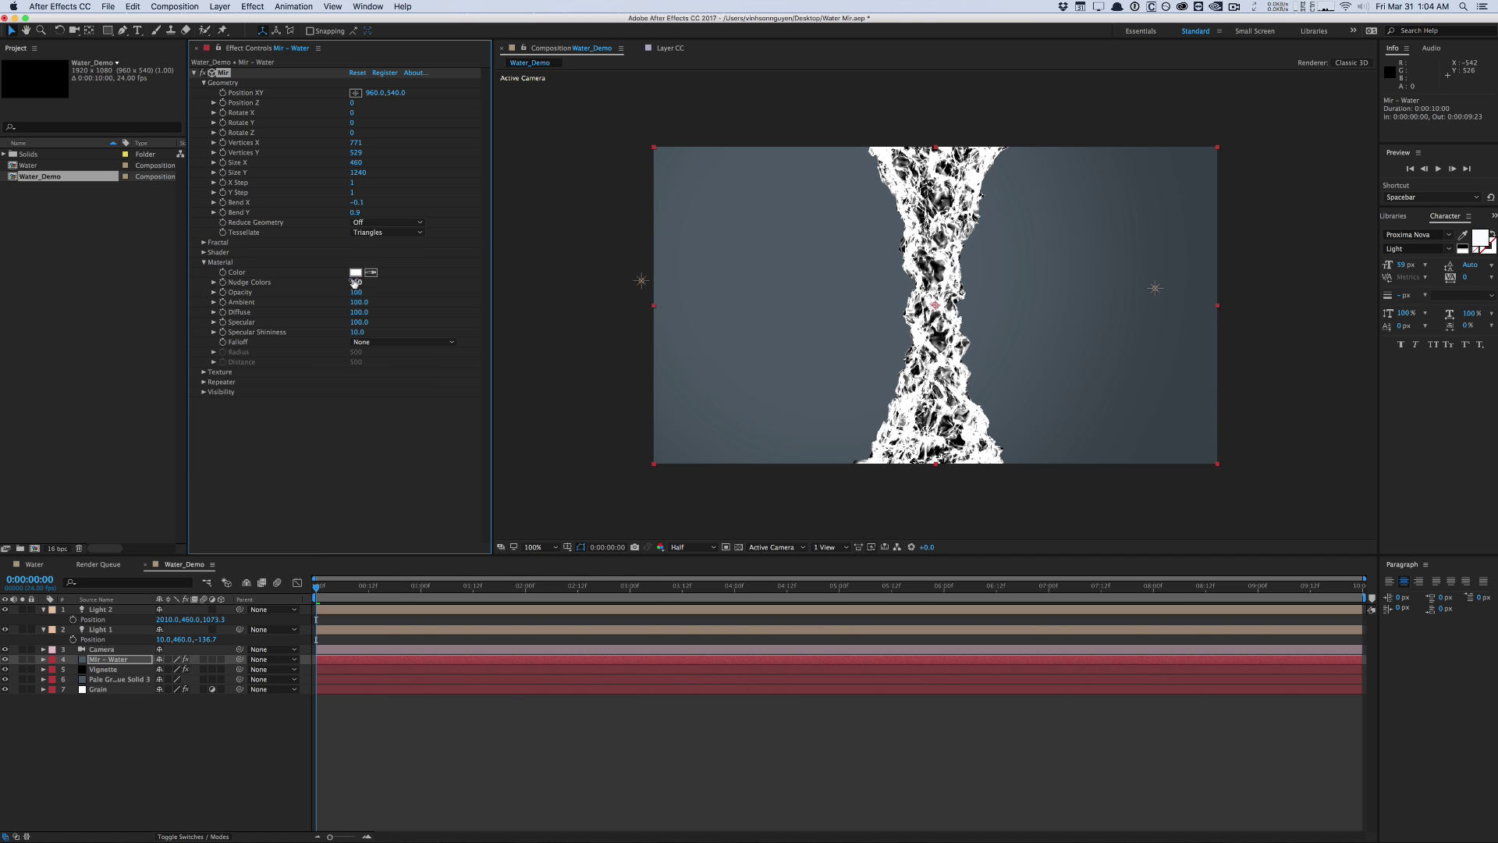
Set Material Opacity to 15 and raise Specular to about 385
click(357, 291)
text(15)
key(Return)
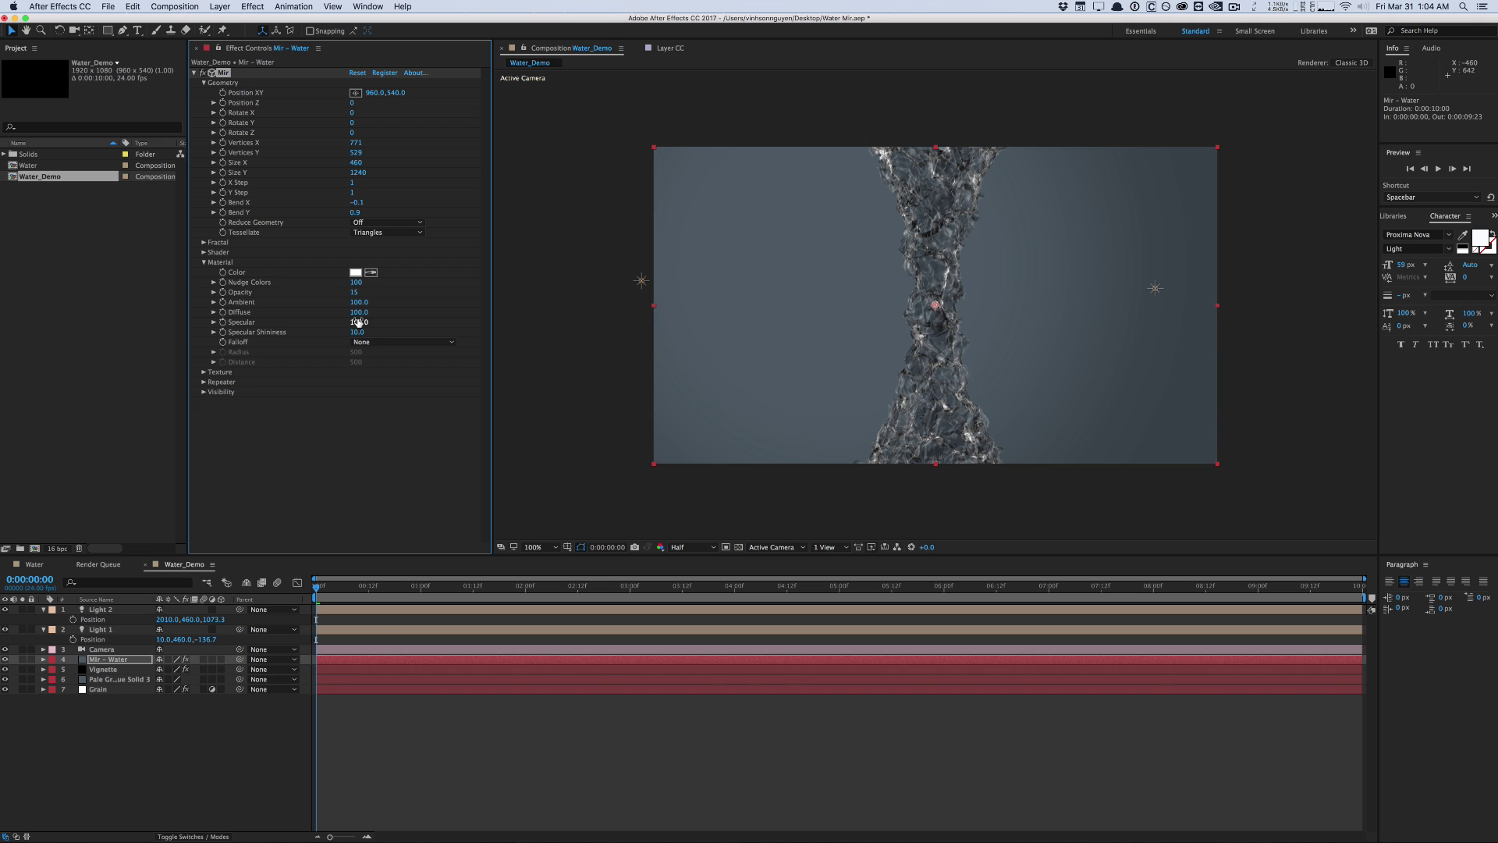
drag(398, 317, 502, 295)
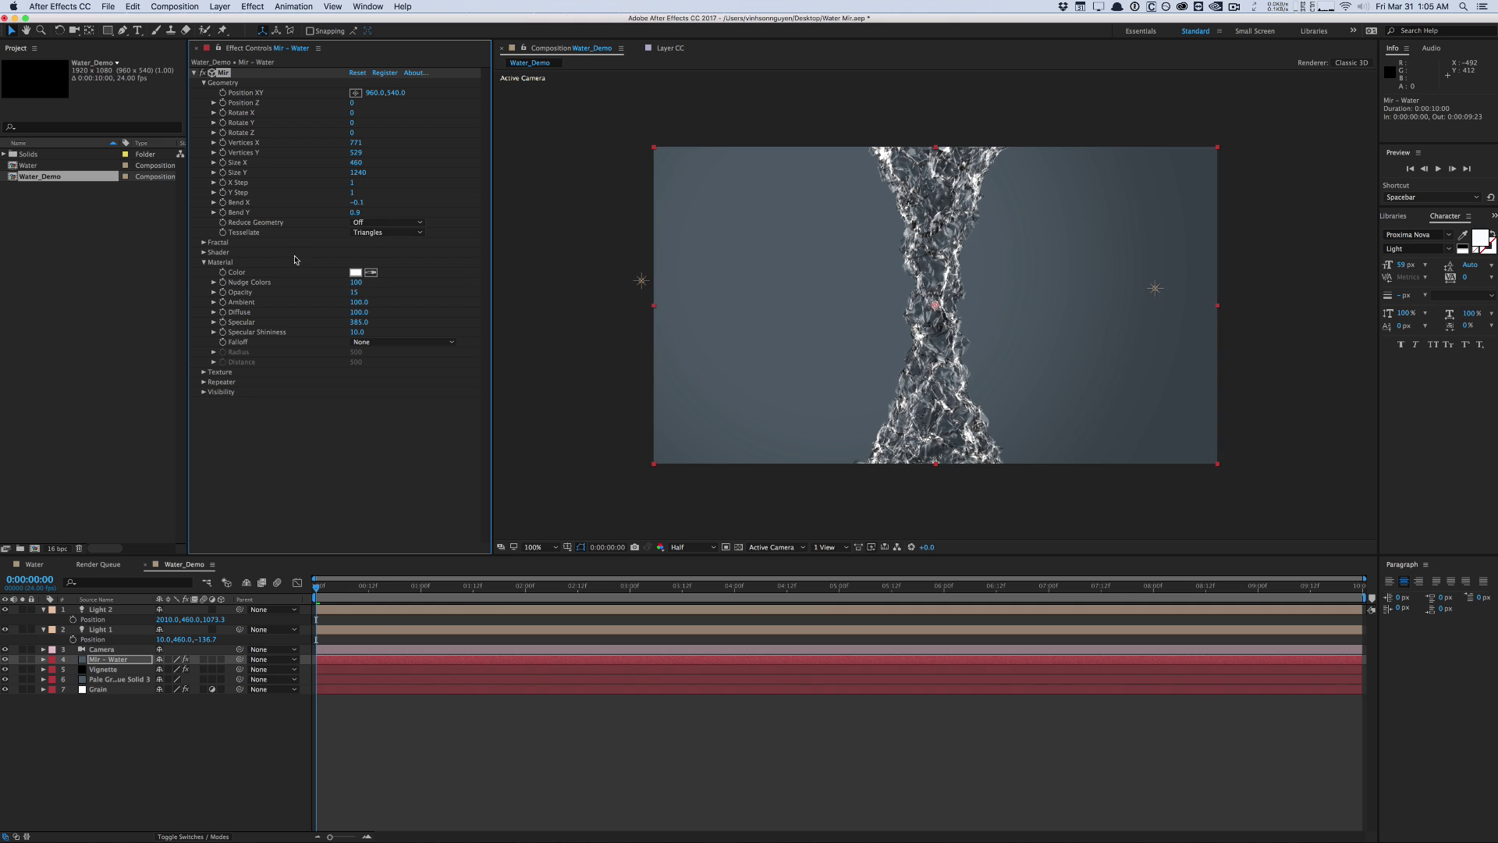
Use a SmoothRidge fractal with Frequency 407 and Amplitude 12, then go to 0:00:03:00
click(205, 243)
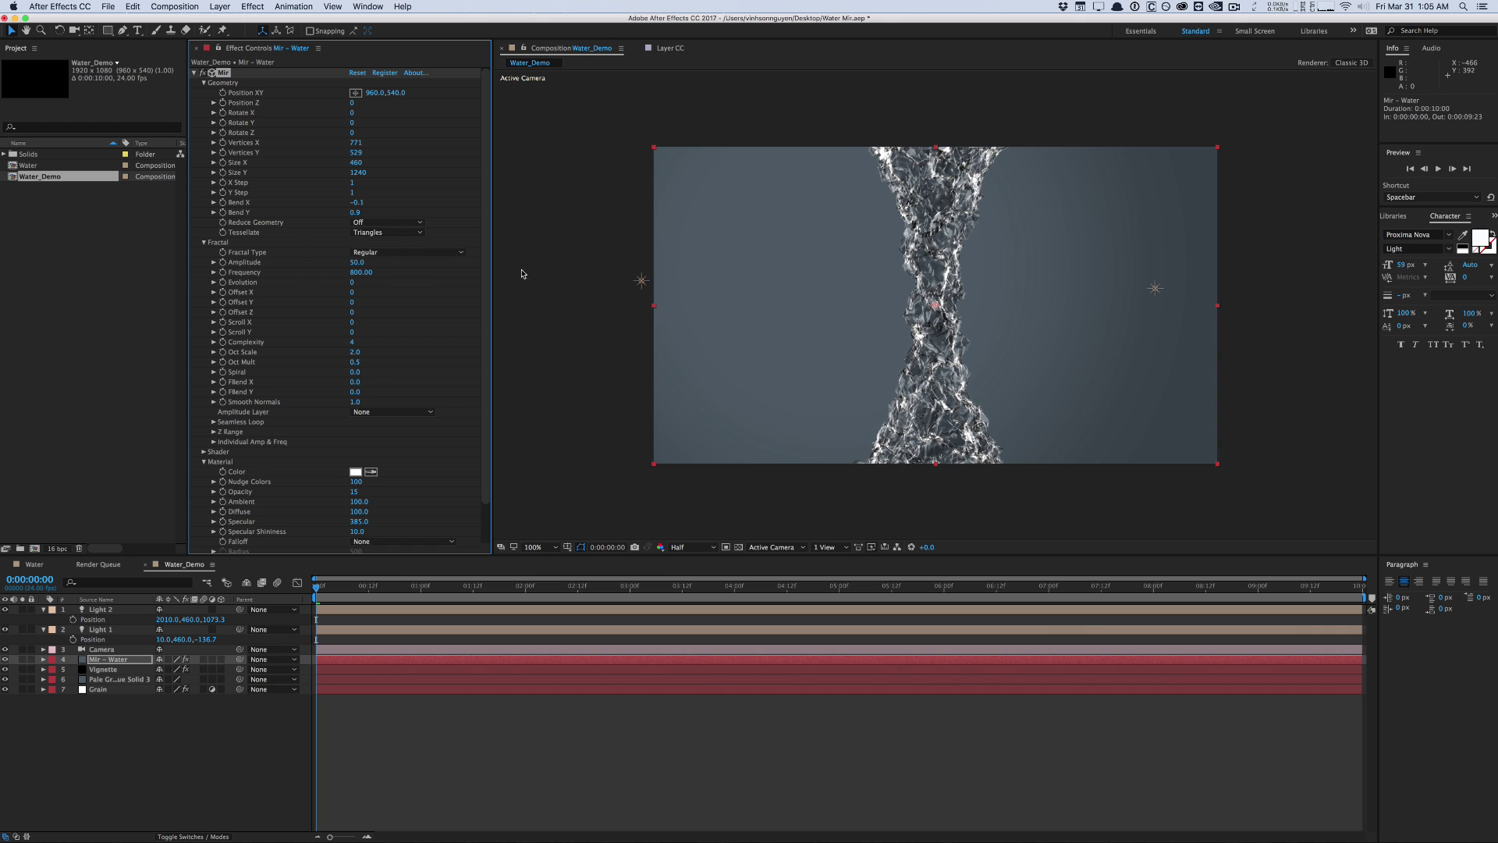
click(398, 253)
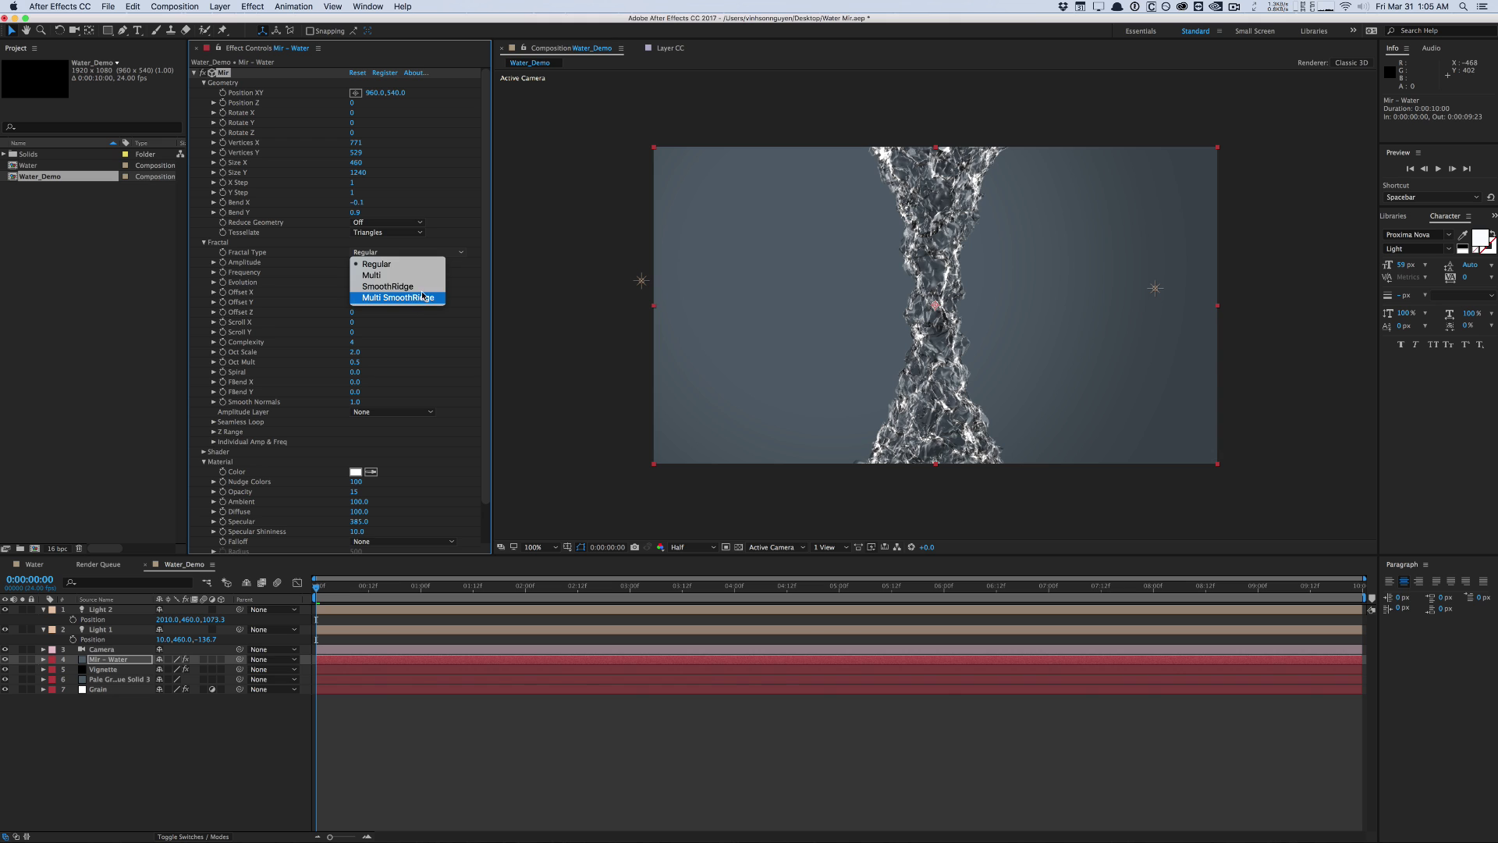
click(421, 287)
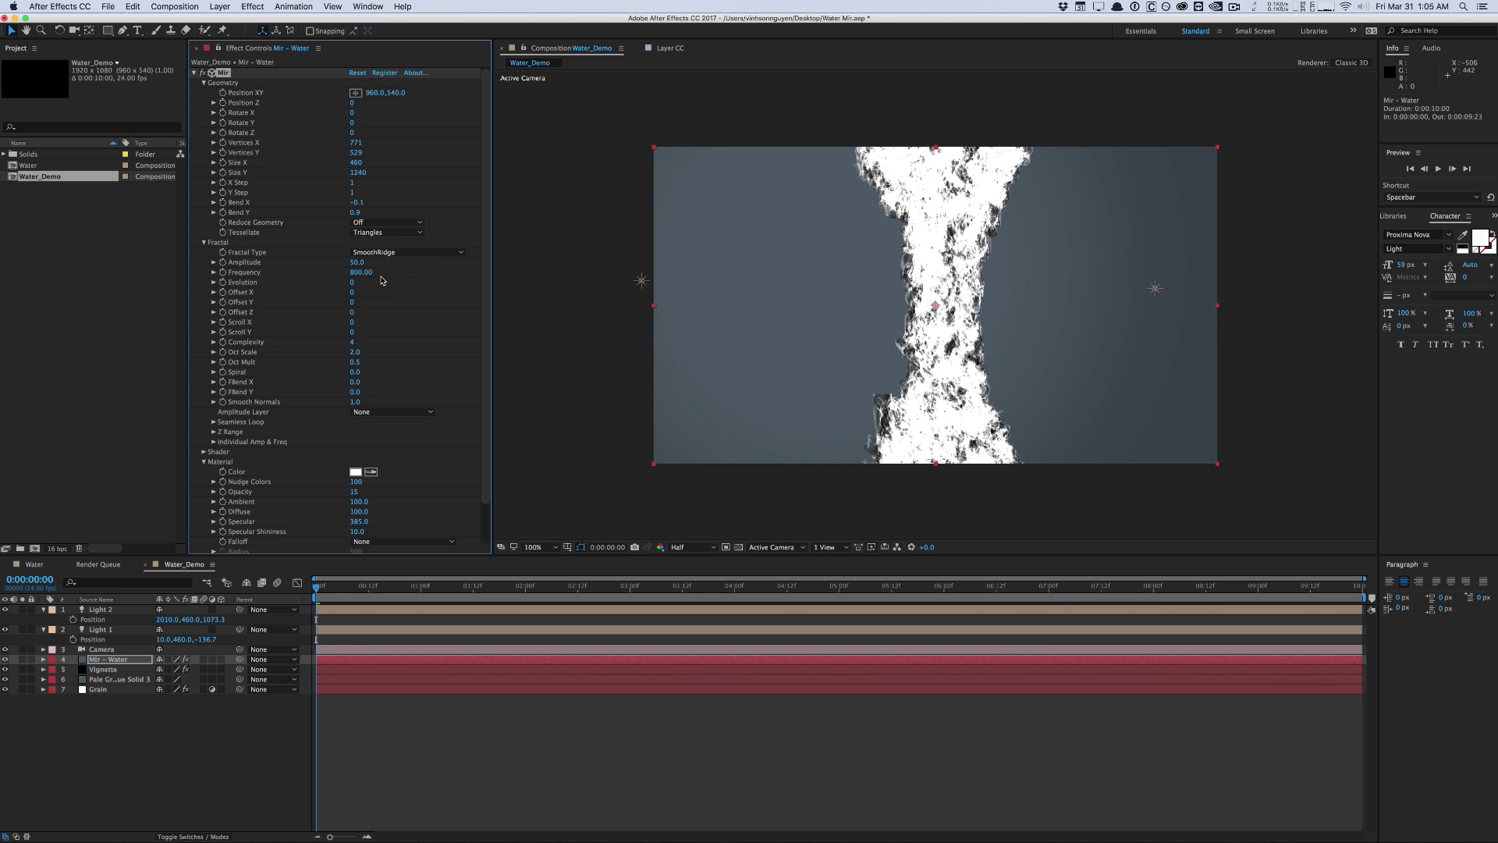
drag(362, 272, 136, 276)
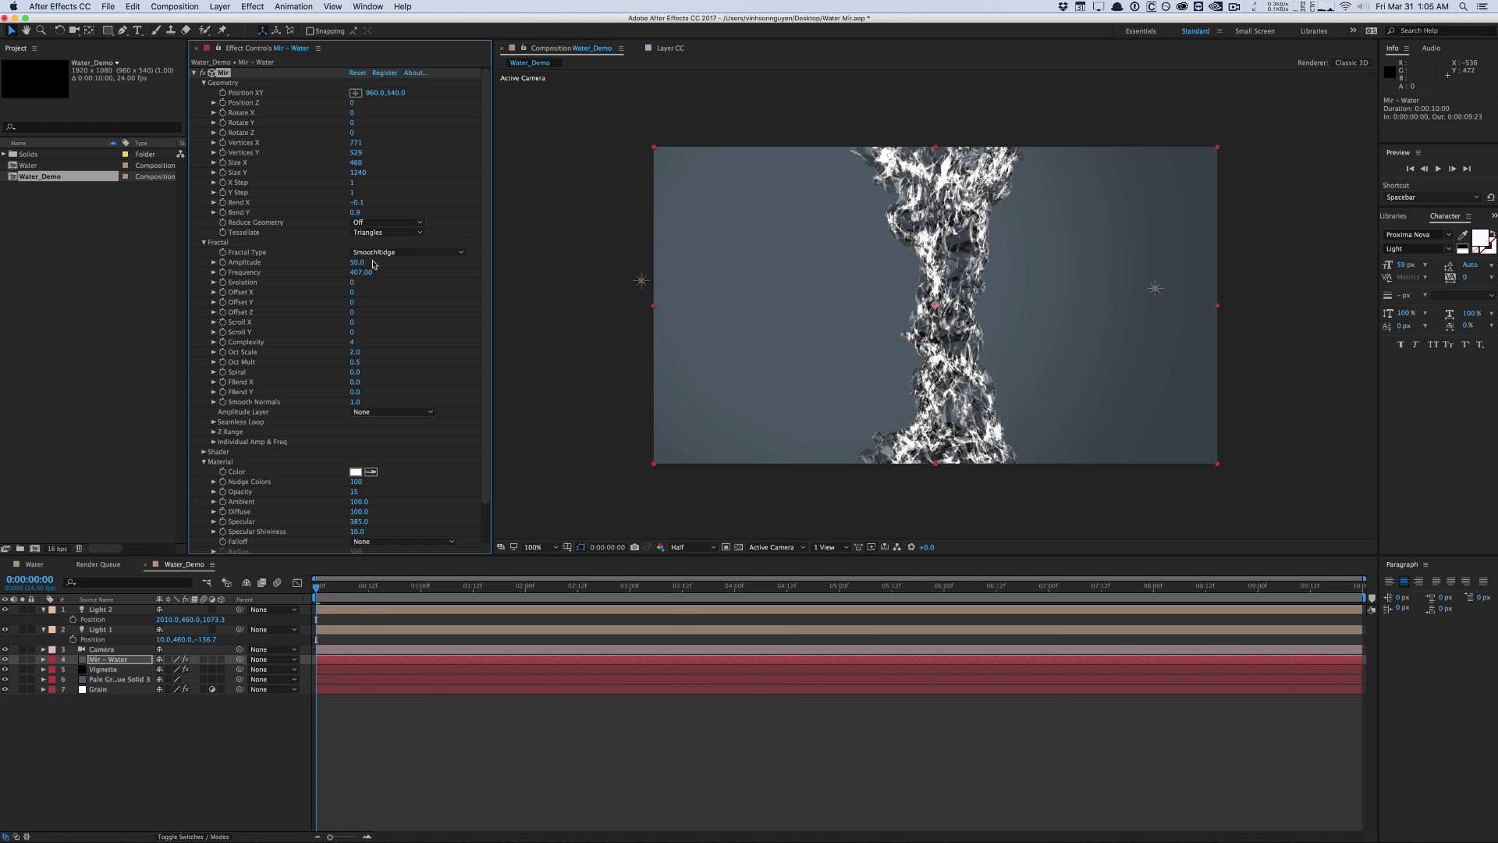
drag(353, 259, 335, 261)
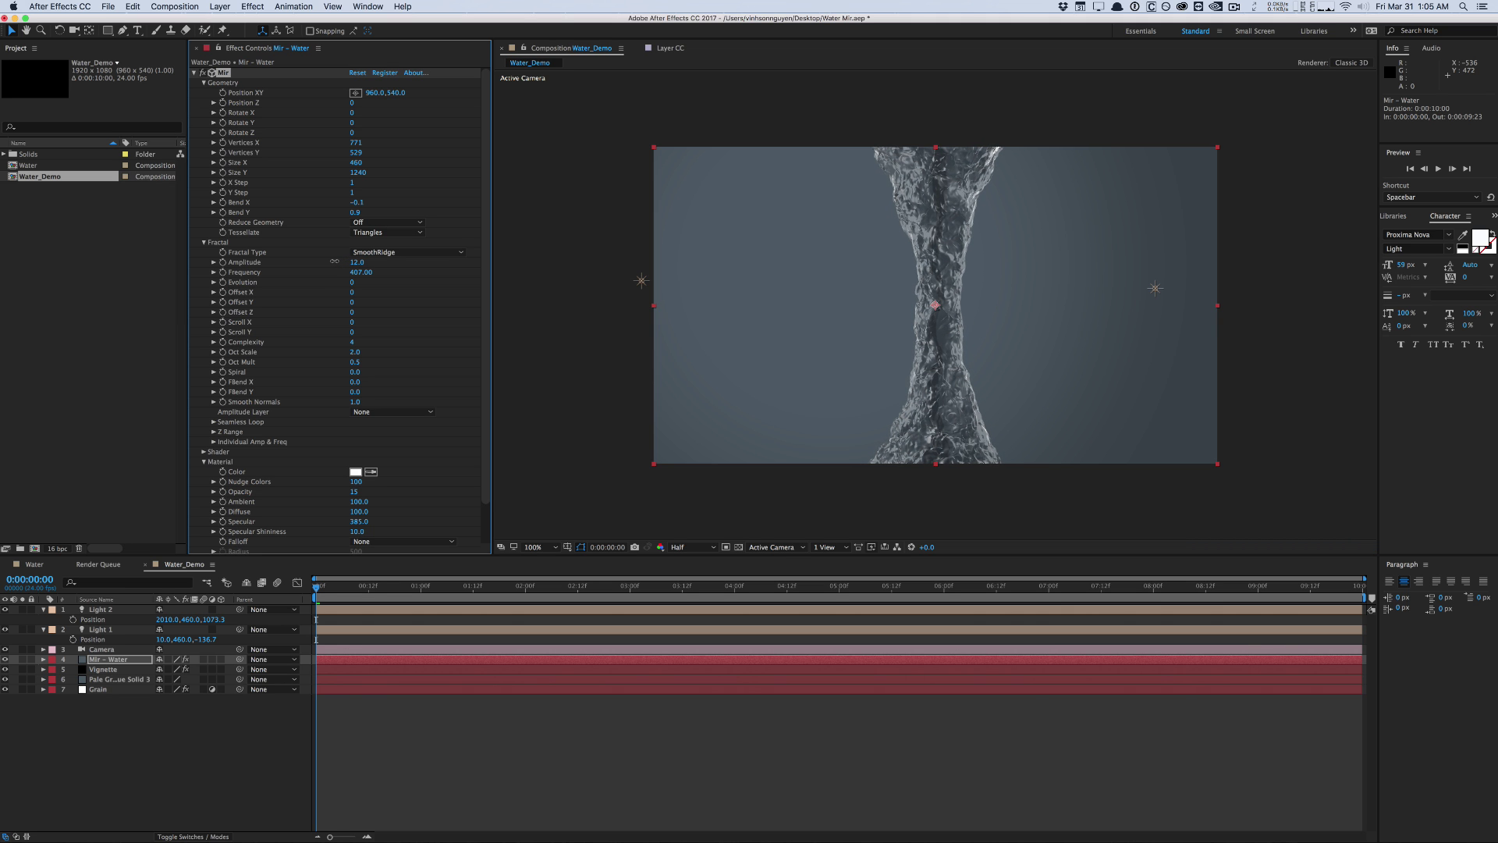
click(615, 344)
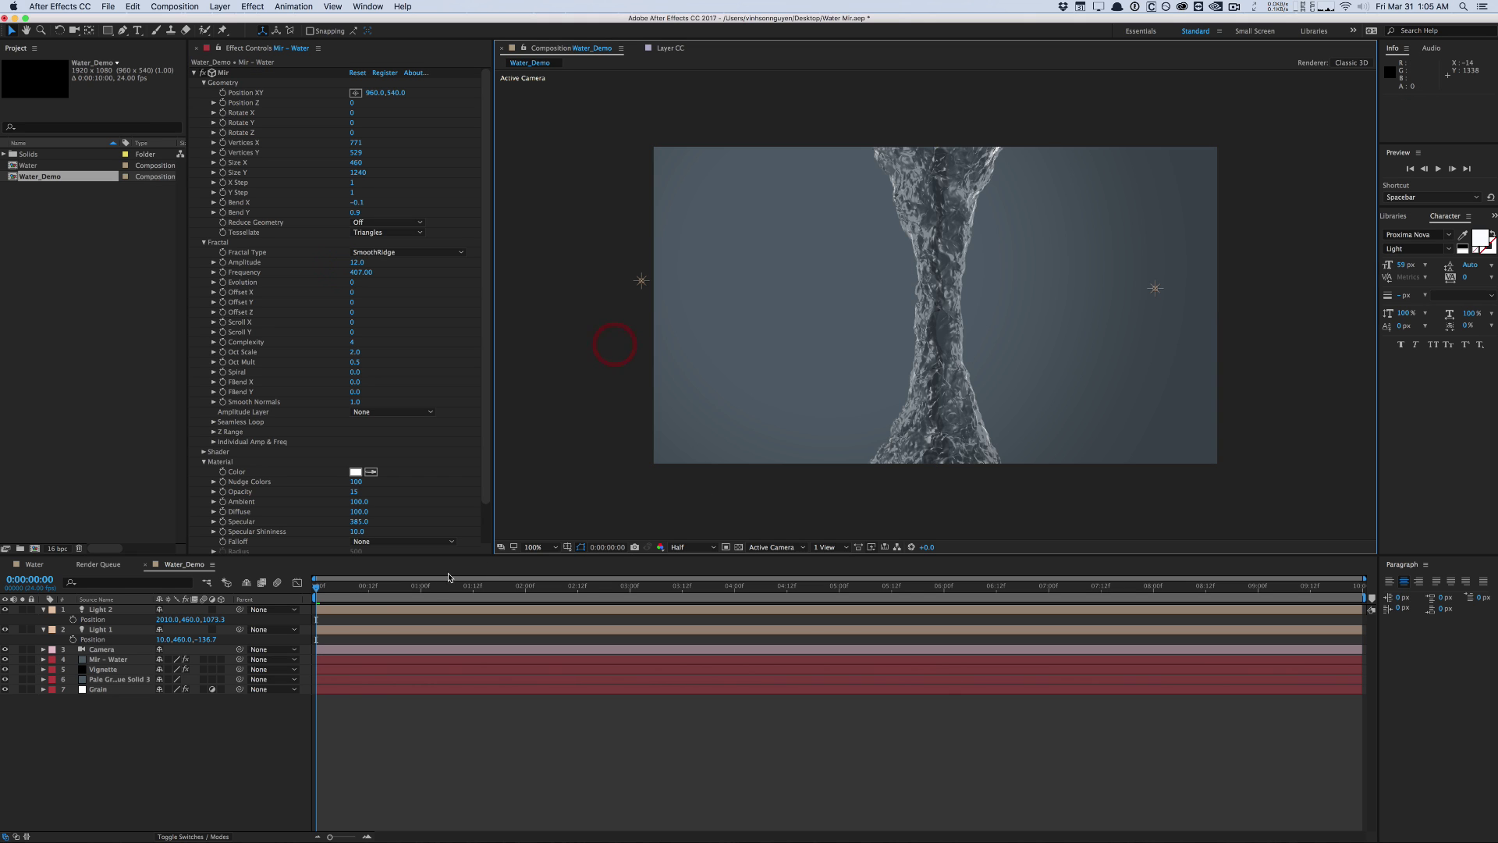
drag(390, 585, 631, 585)
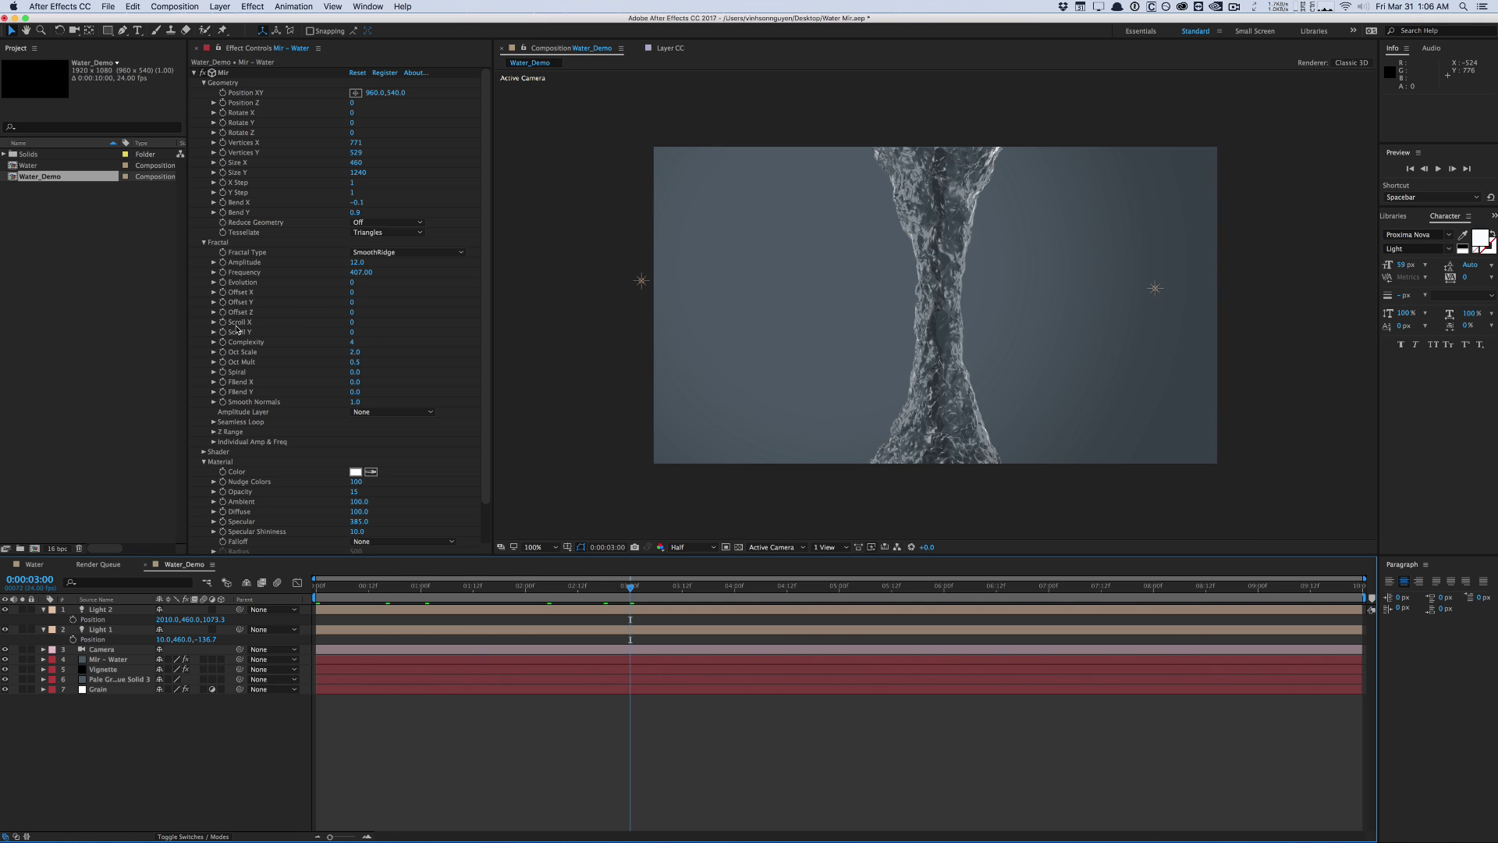
Drive Scroll Y with a time*40 expression and preview the scrolling
click(247, 289)
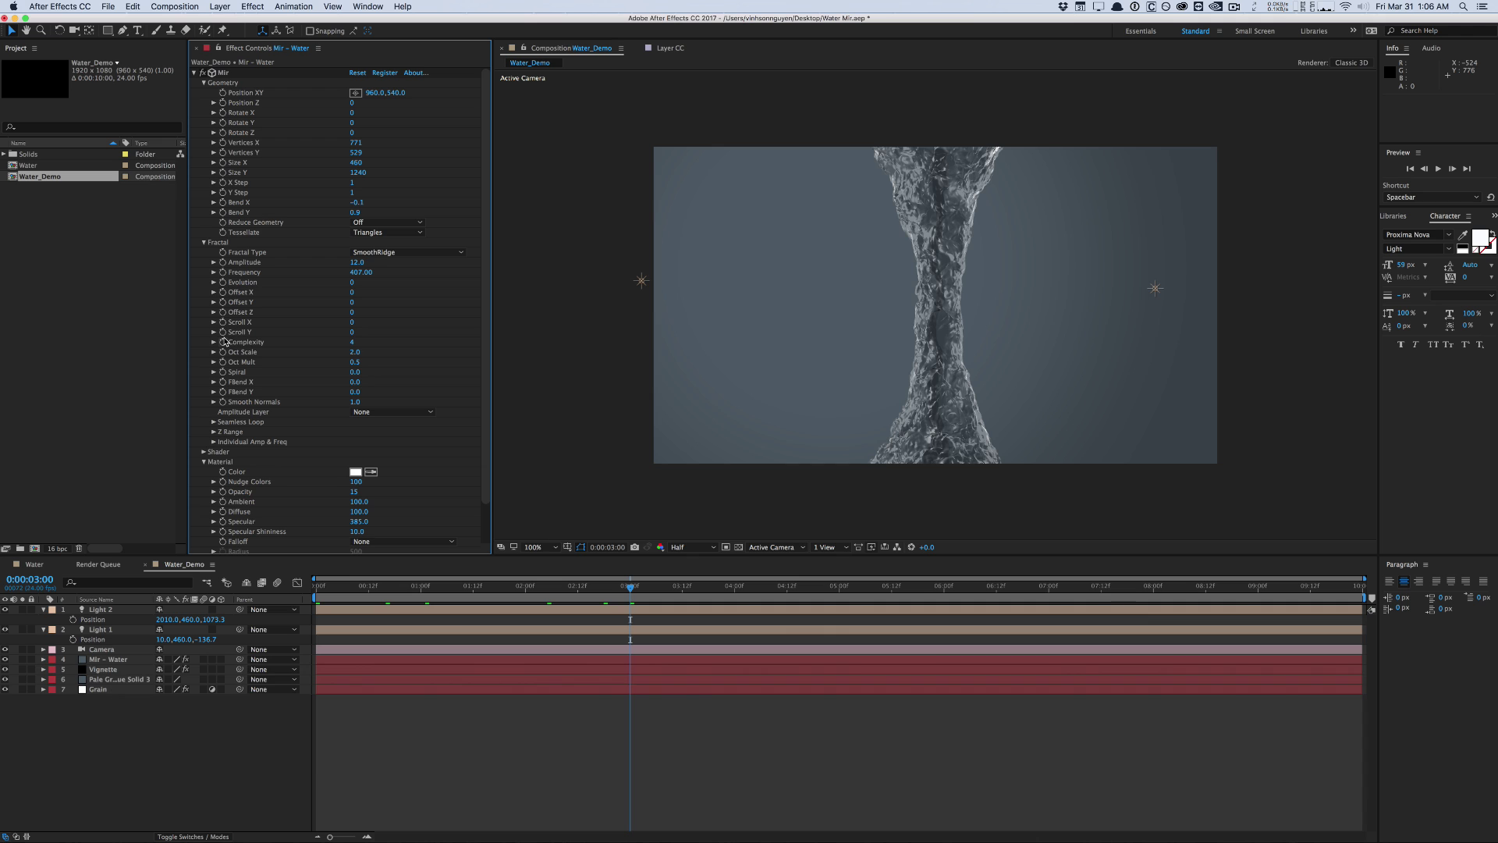
text(time*40)
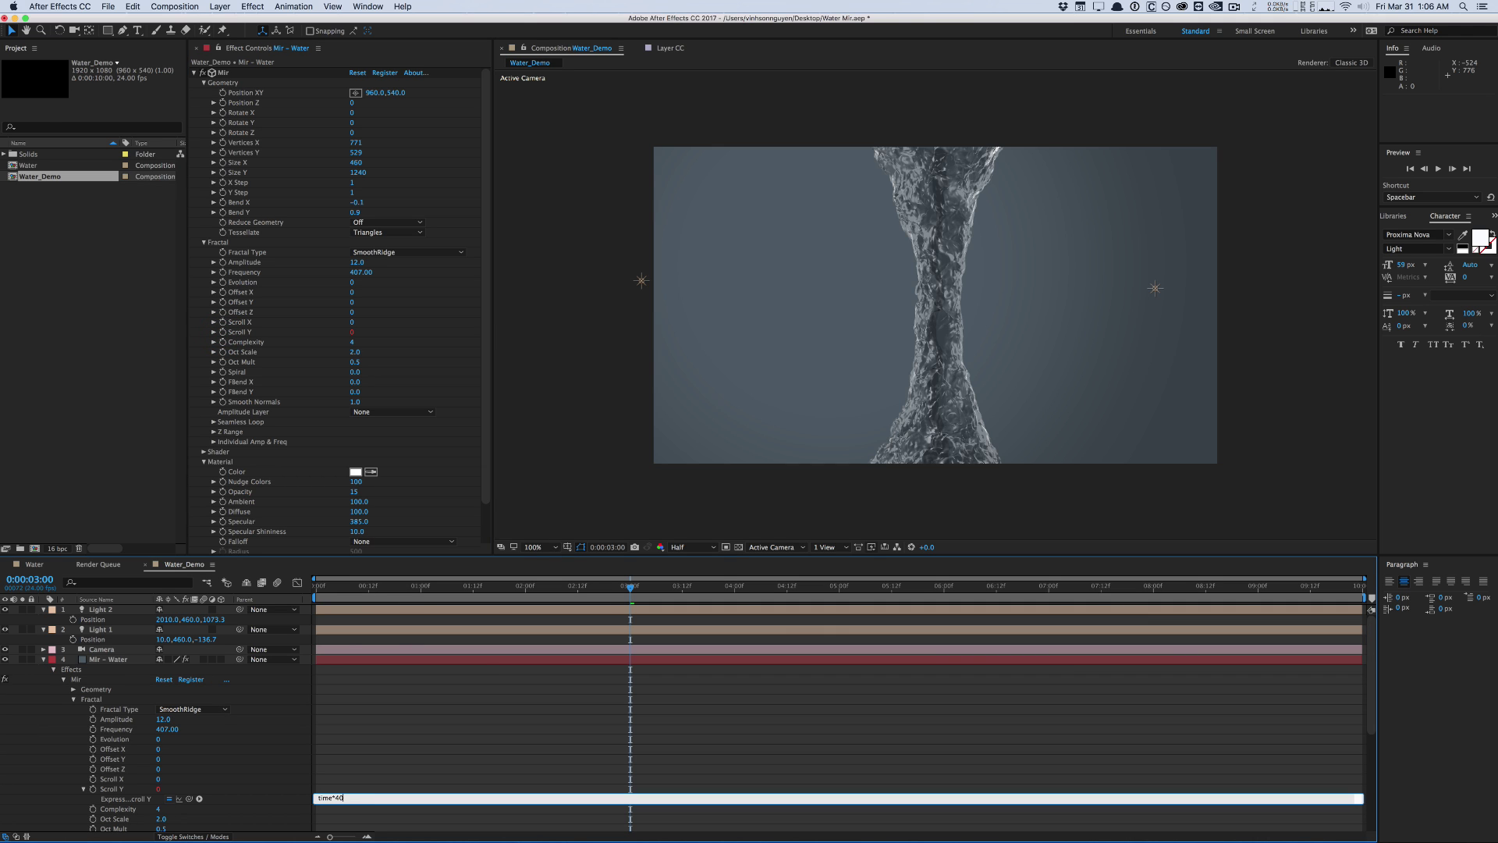
click(173, 480)
key(space)
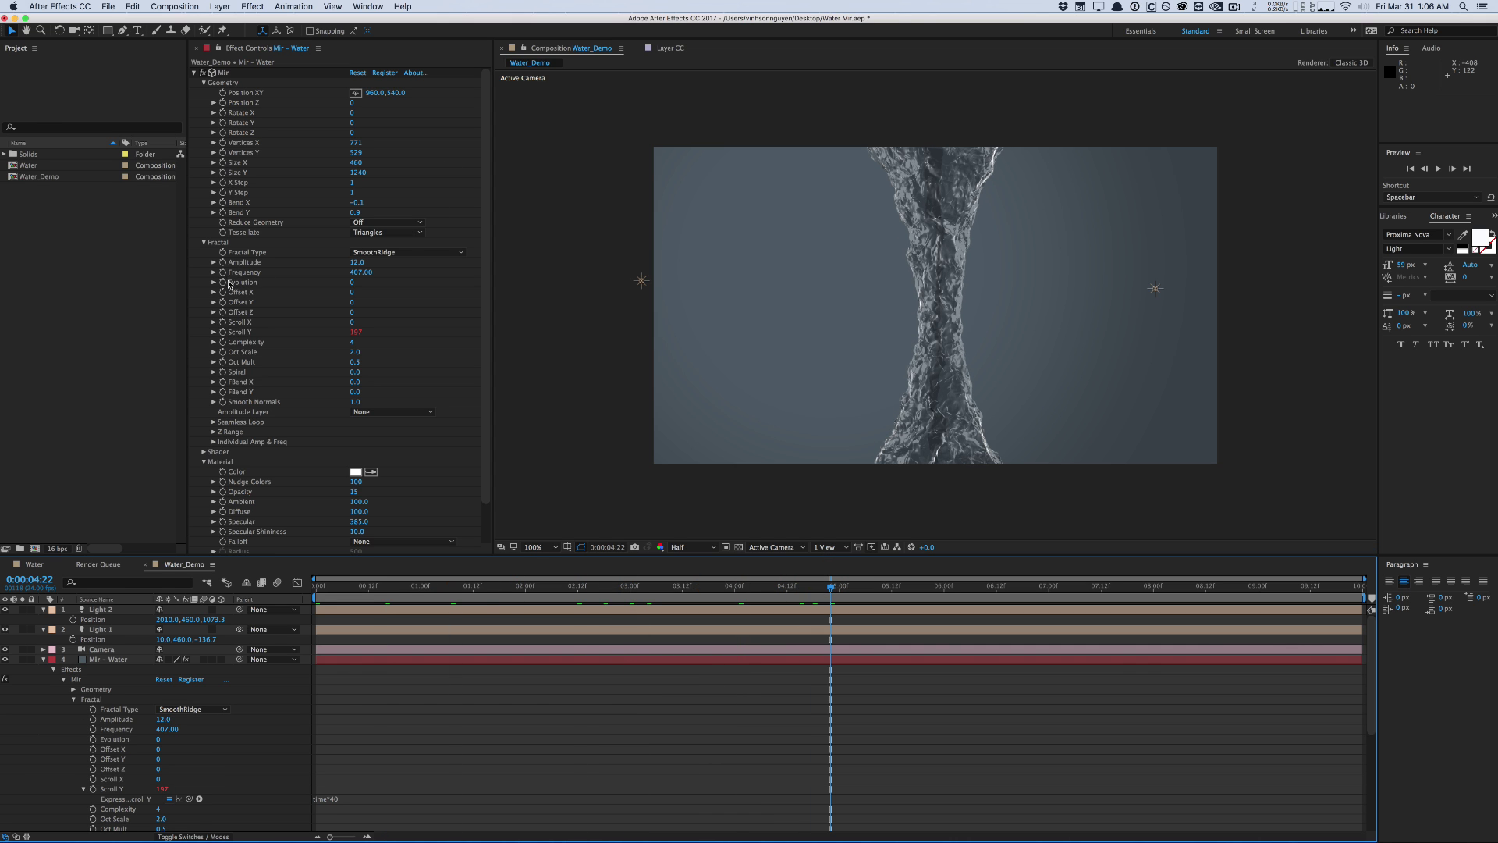
Drive Evolution with a time*20 expression and preview the animation
alt+click(224, 282)
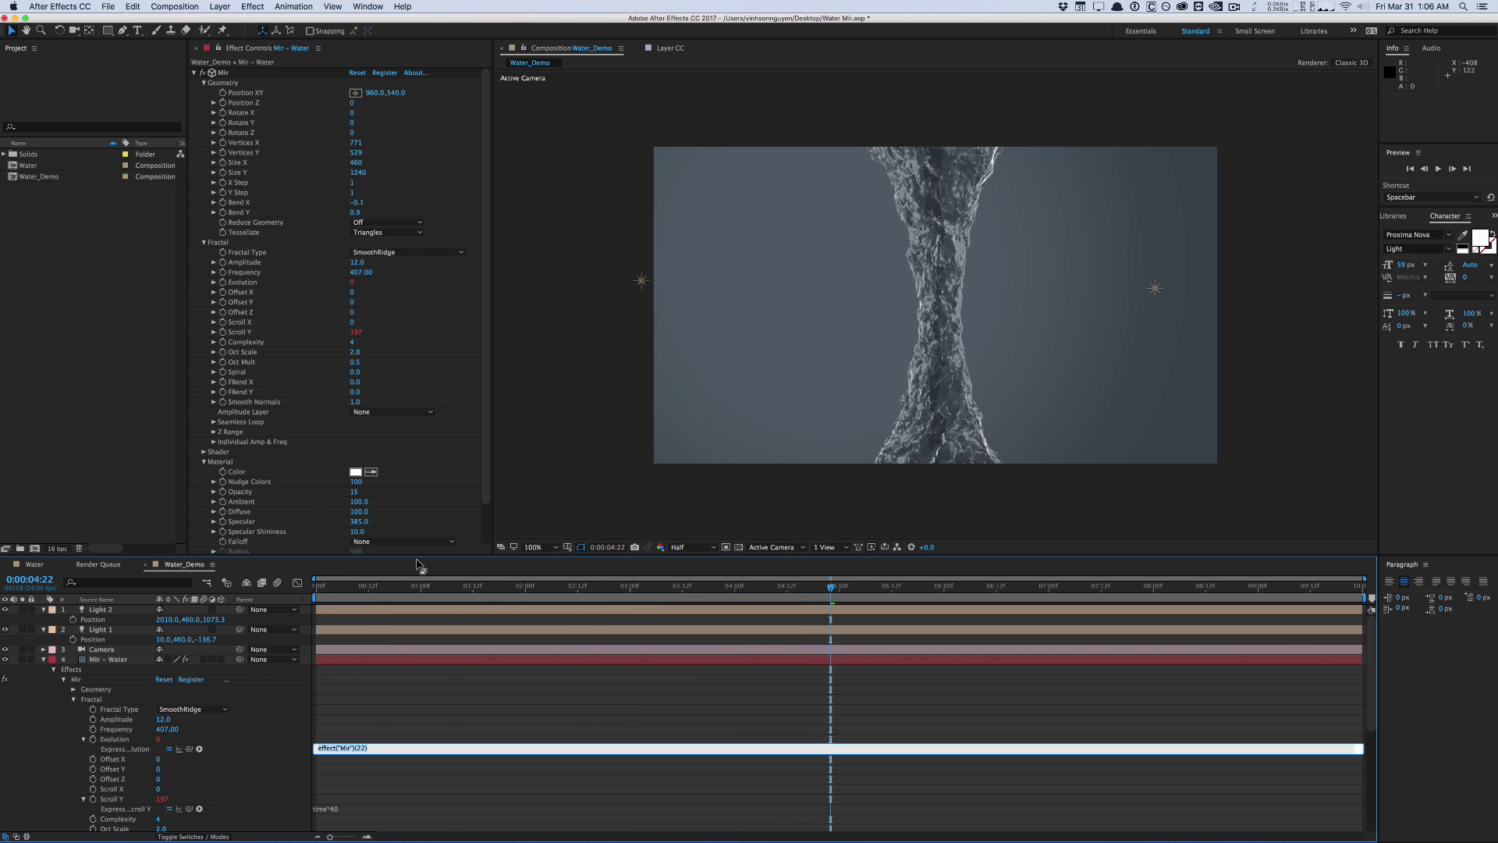
text(time*20)
key(KP_Enter)
key(space)
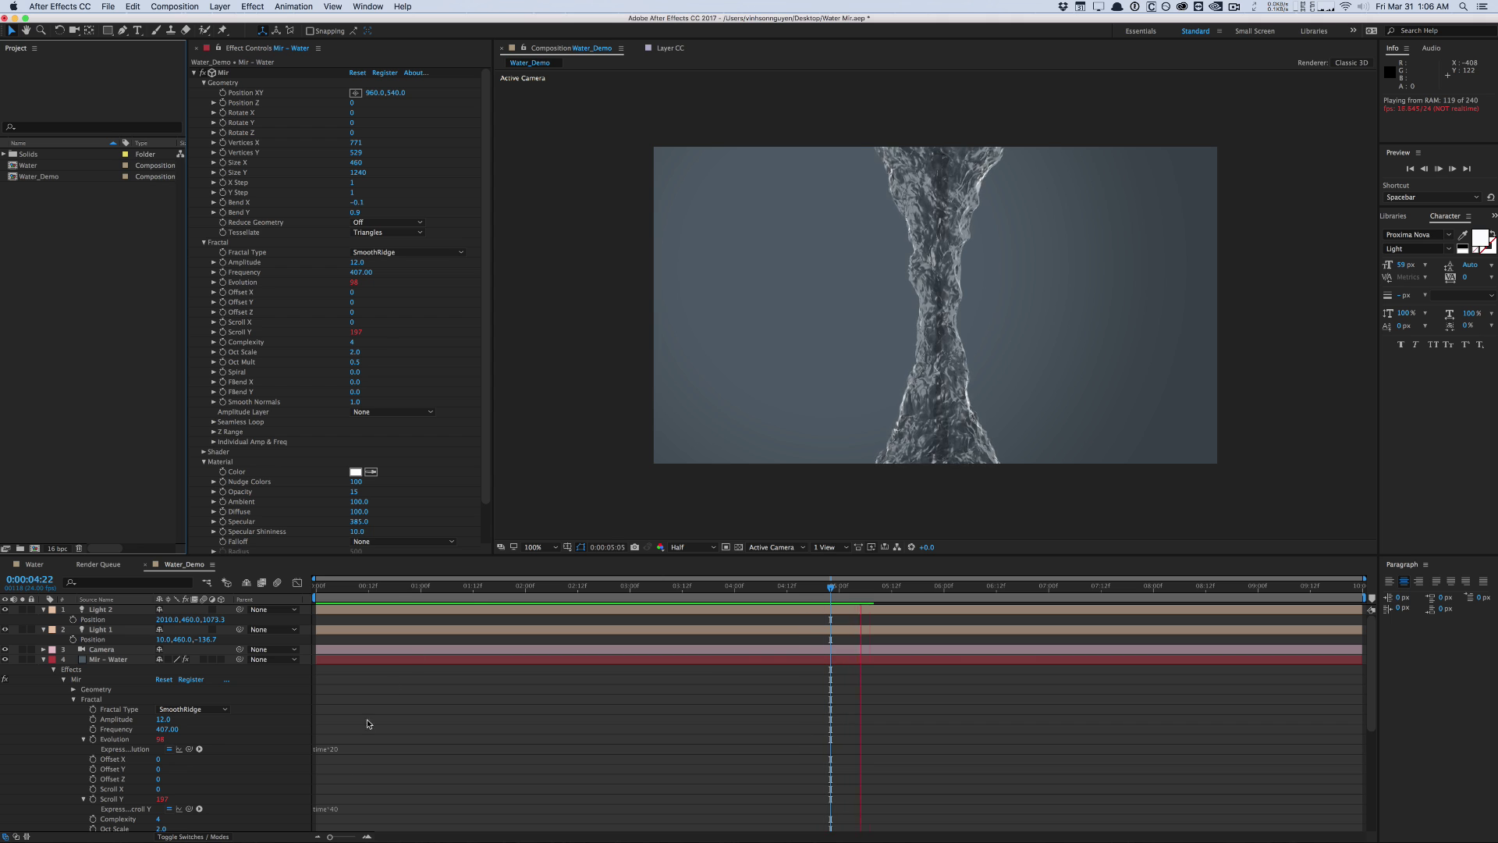
click(348, 818)
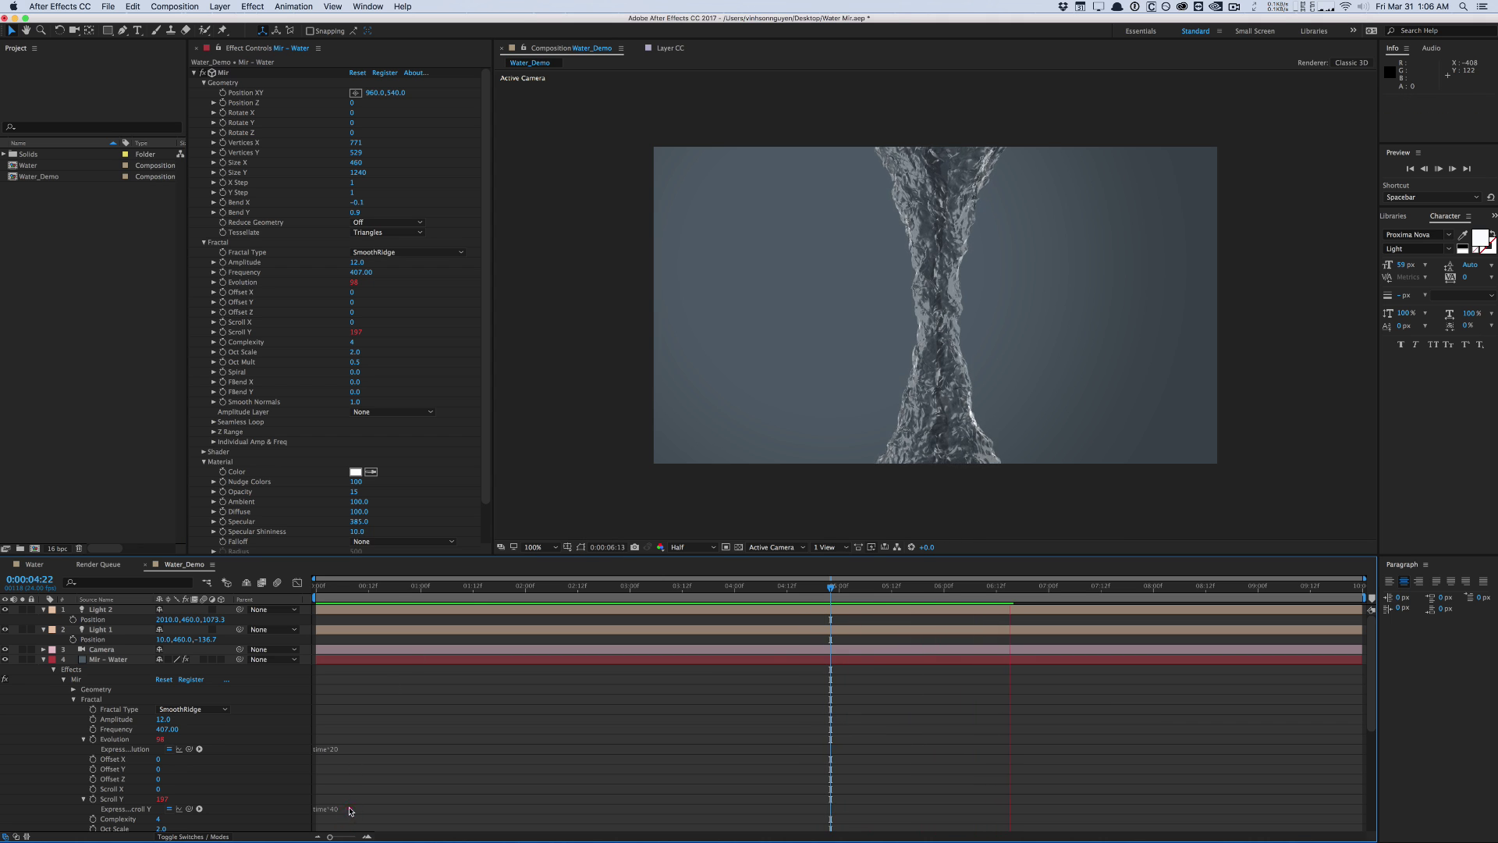
Speed Scroll Y up to time*60 and bring up the Water composition
click(348, 809)
key(BackSpace)
key(BackSpace)
text(60)
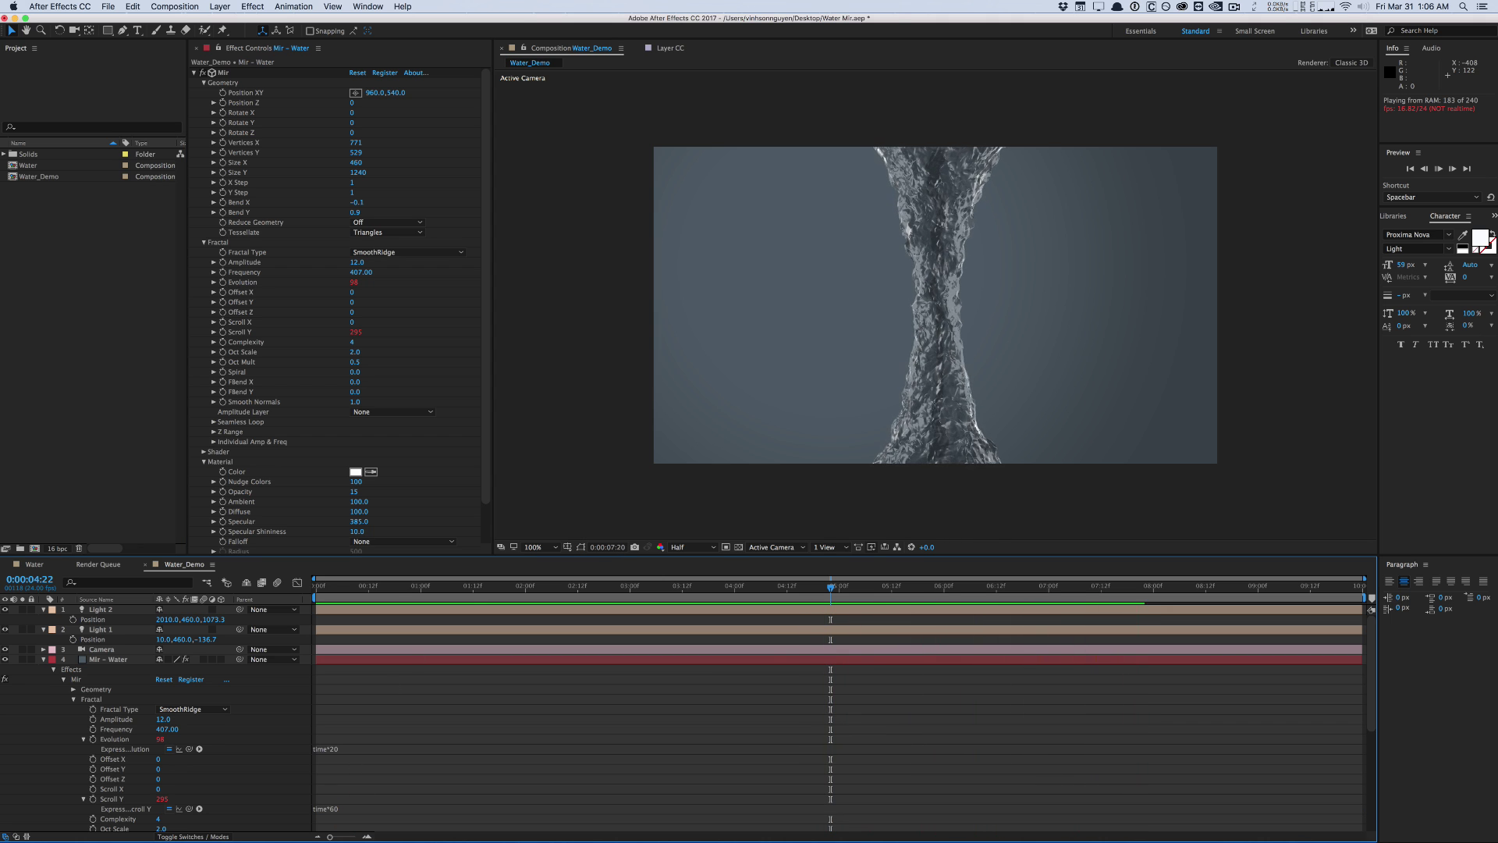
click(522, 530)
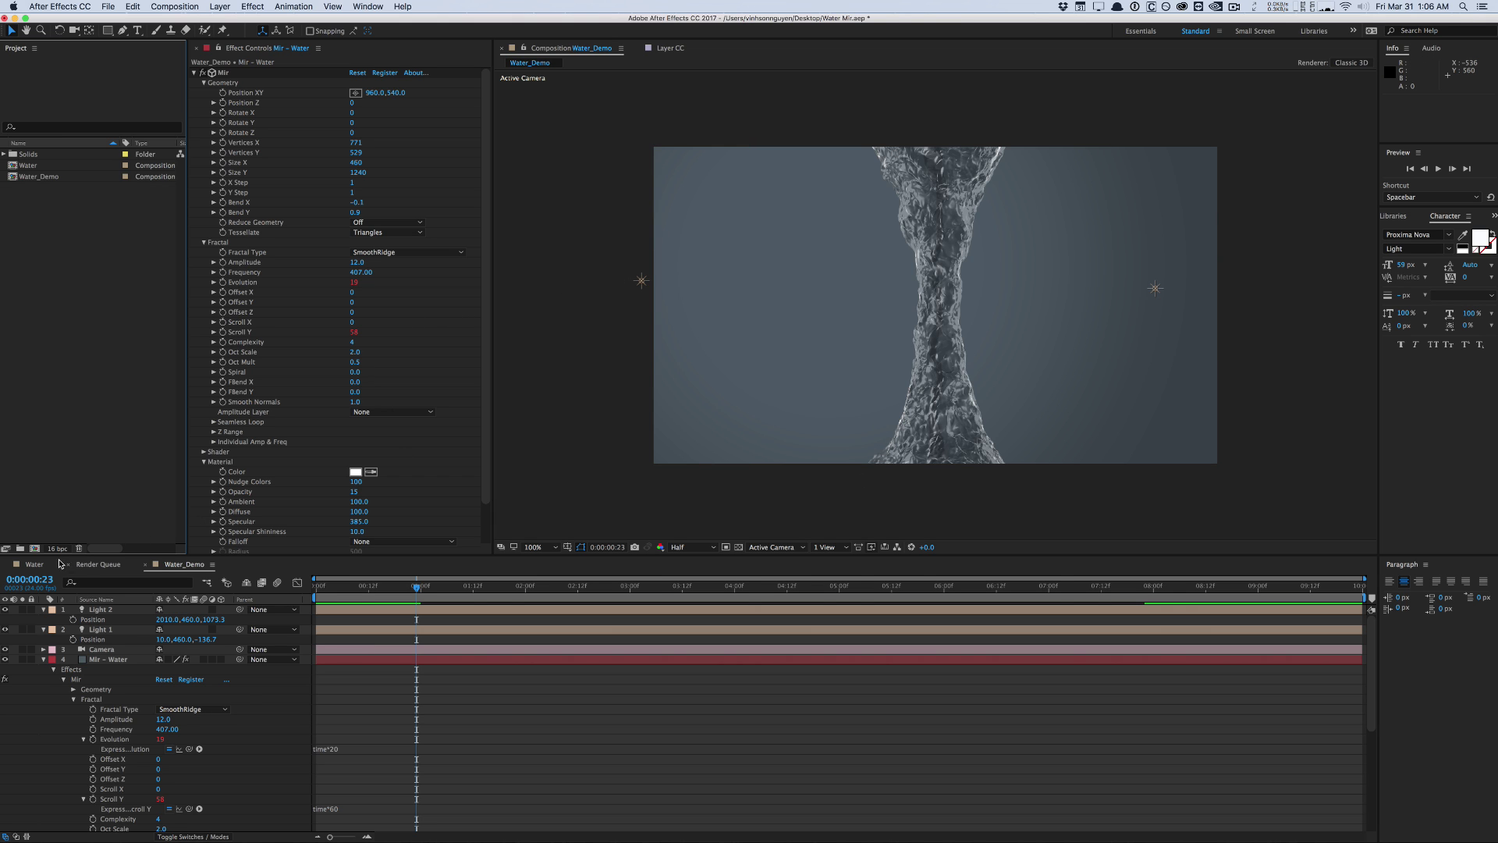
click(47, 564)
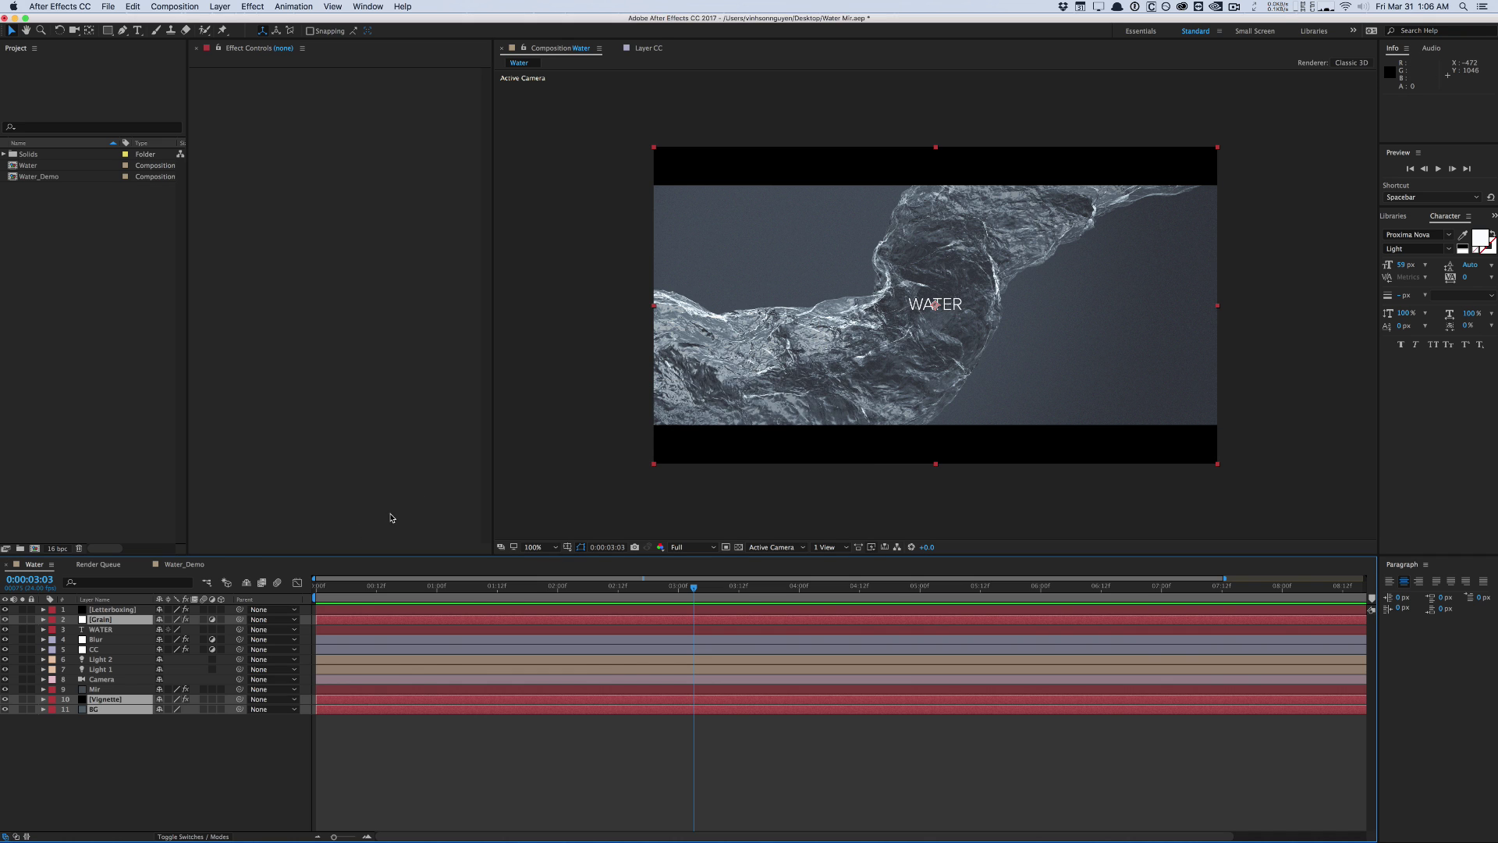
In Water_Demo, set the Mir – Water fractal Complexity to 10 and collapse the layer
click(187, 564)
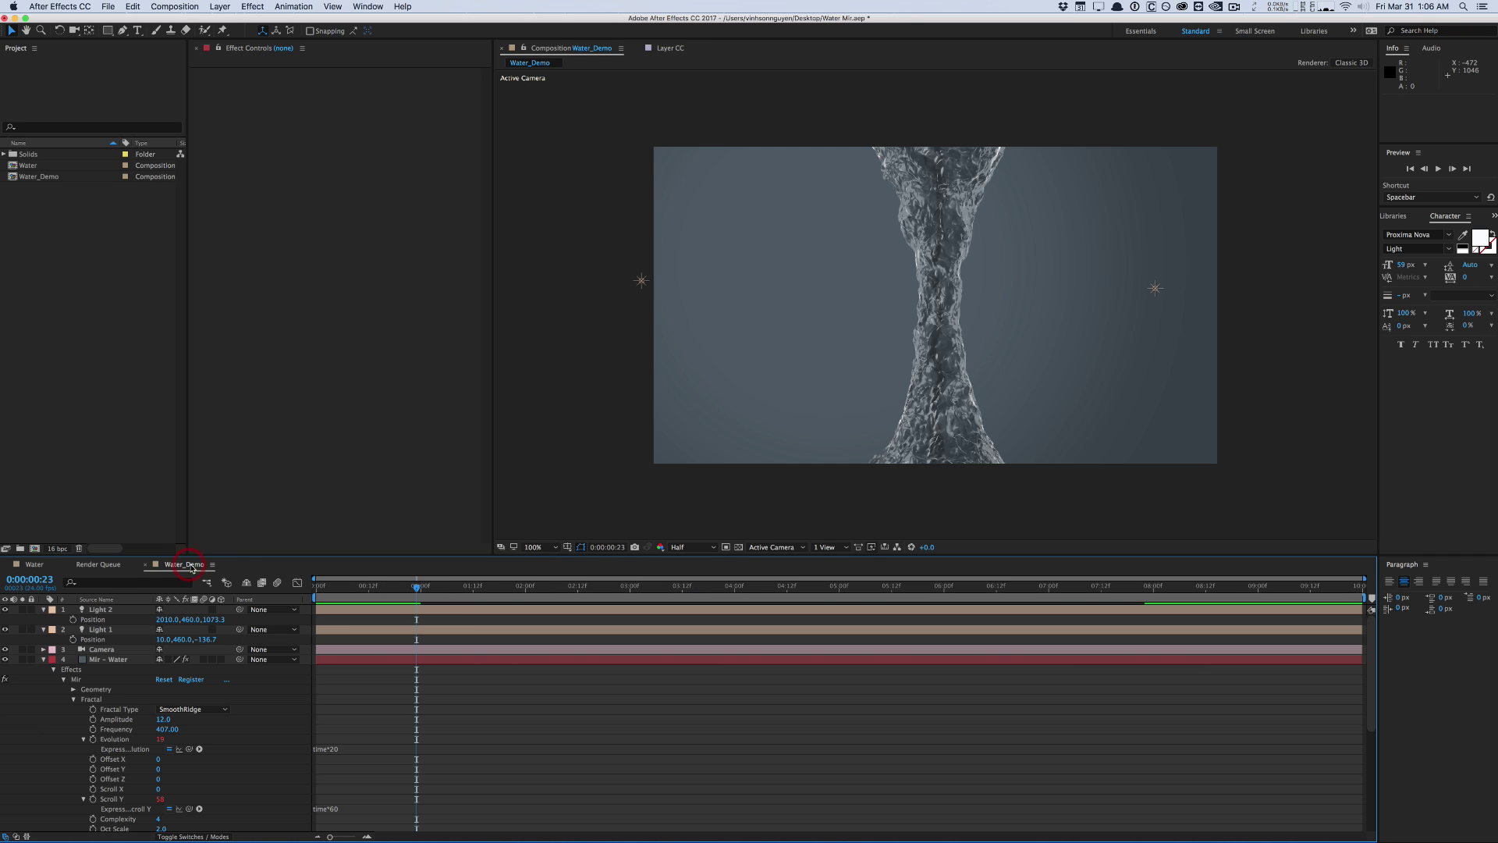
click(102, 658)
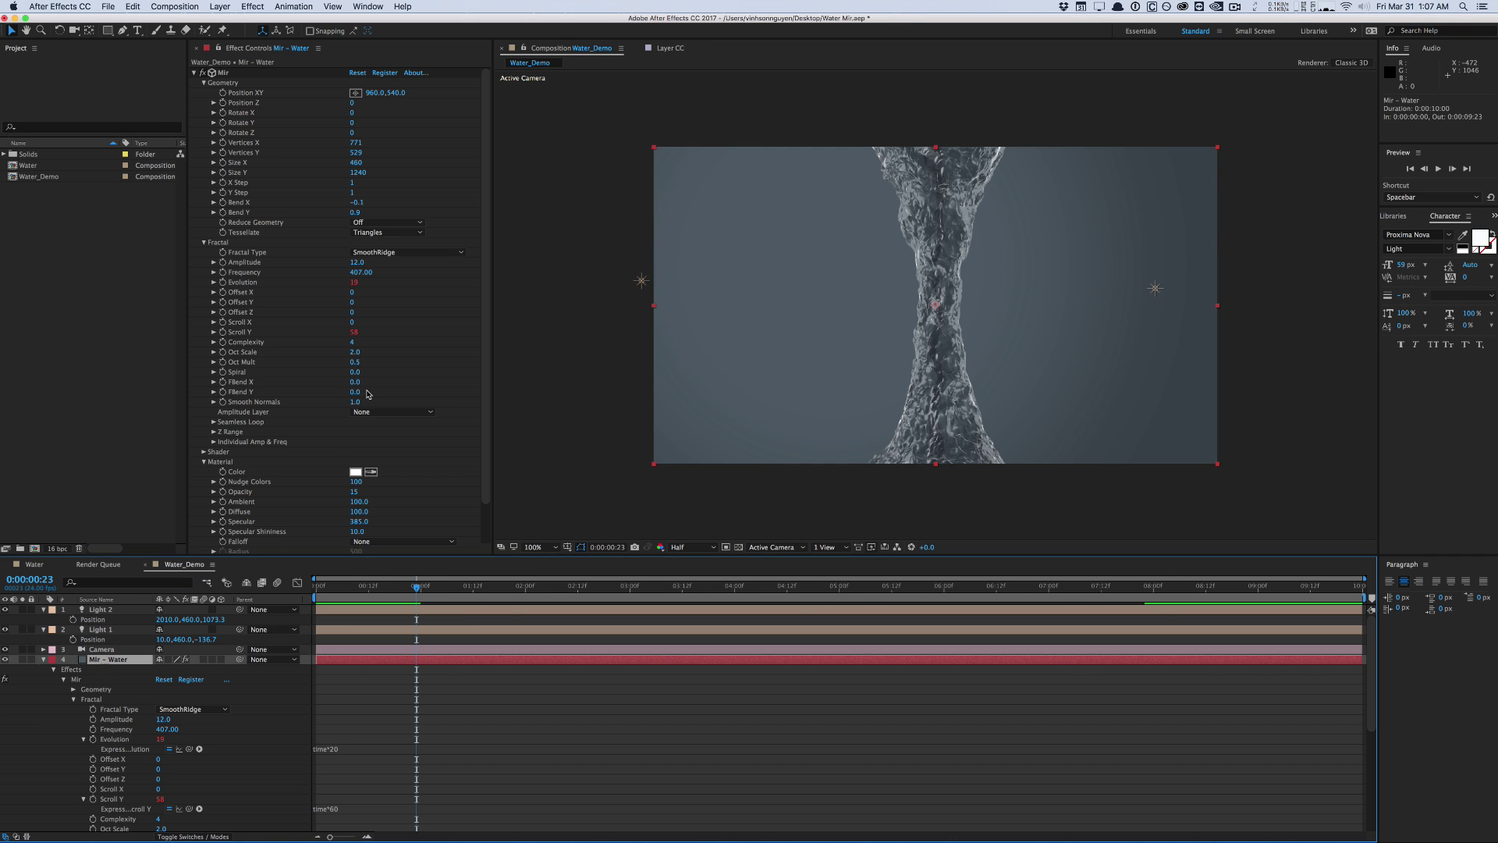
click(351, 341)
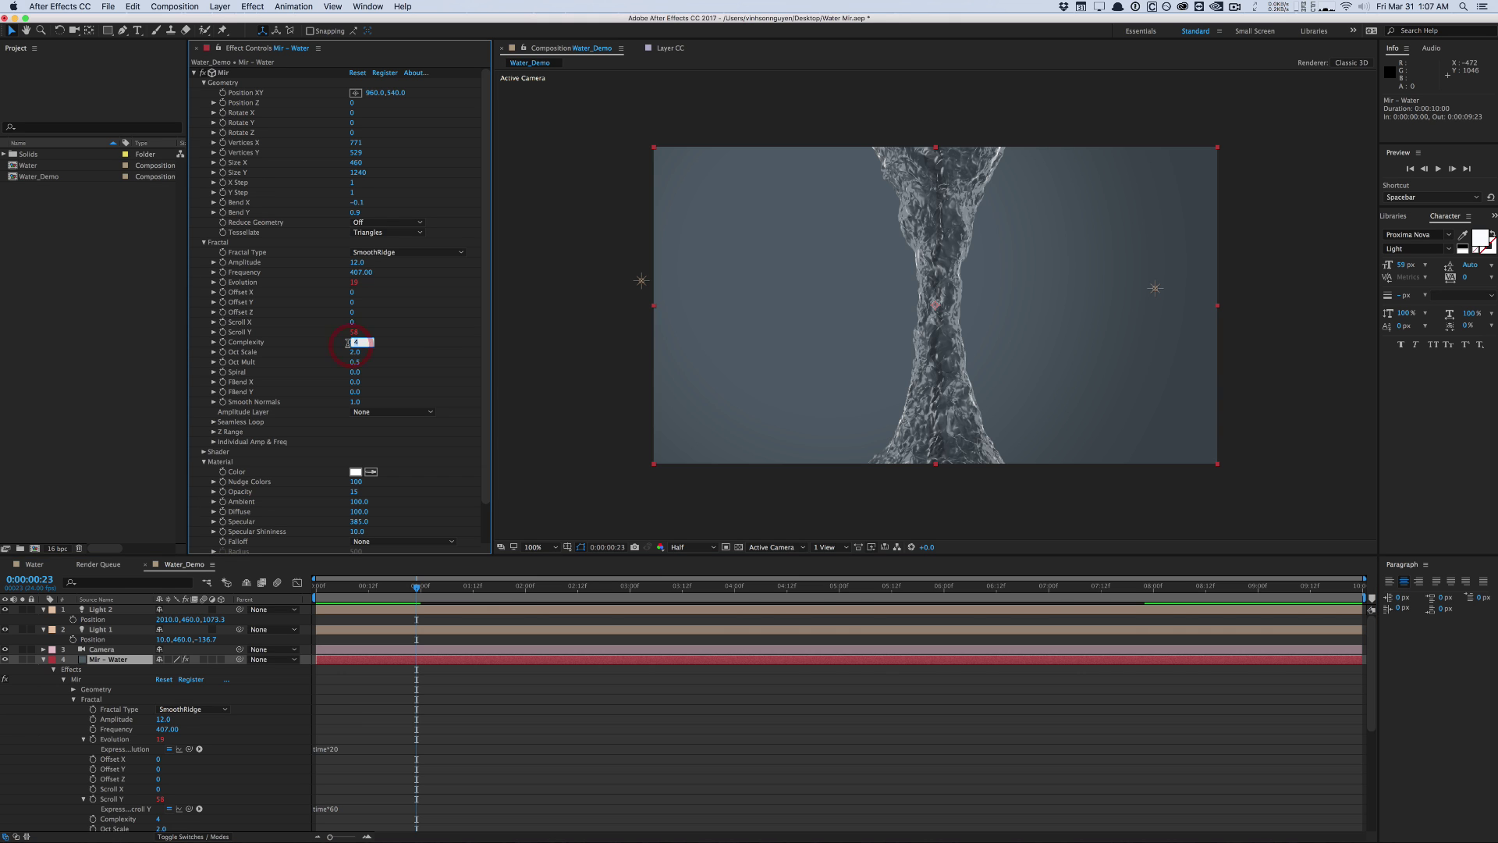
text(10)
key(Return)
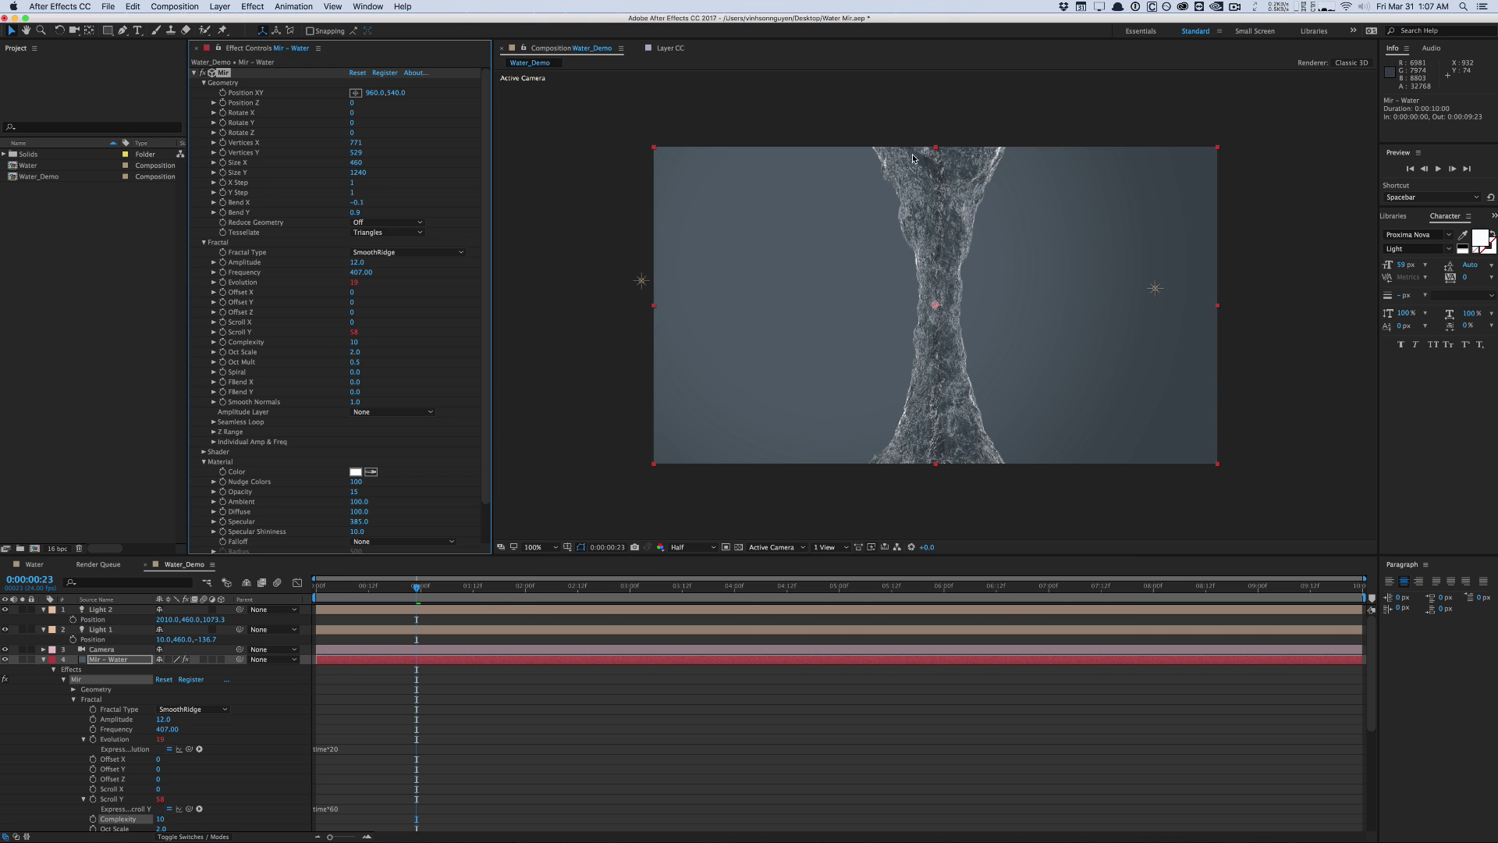
click(967, 327)
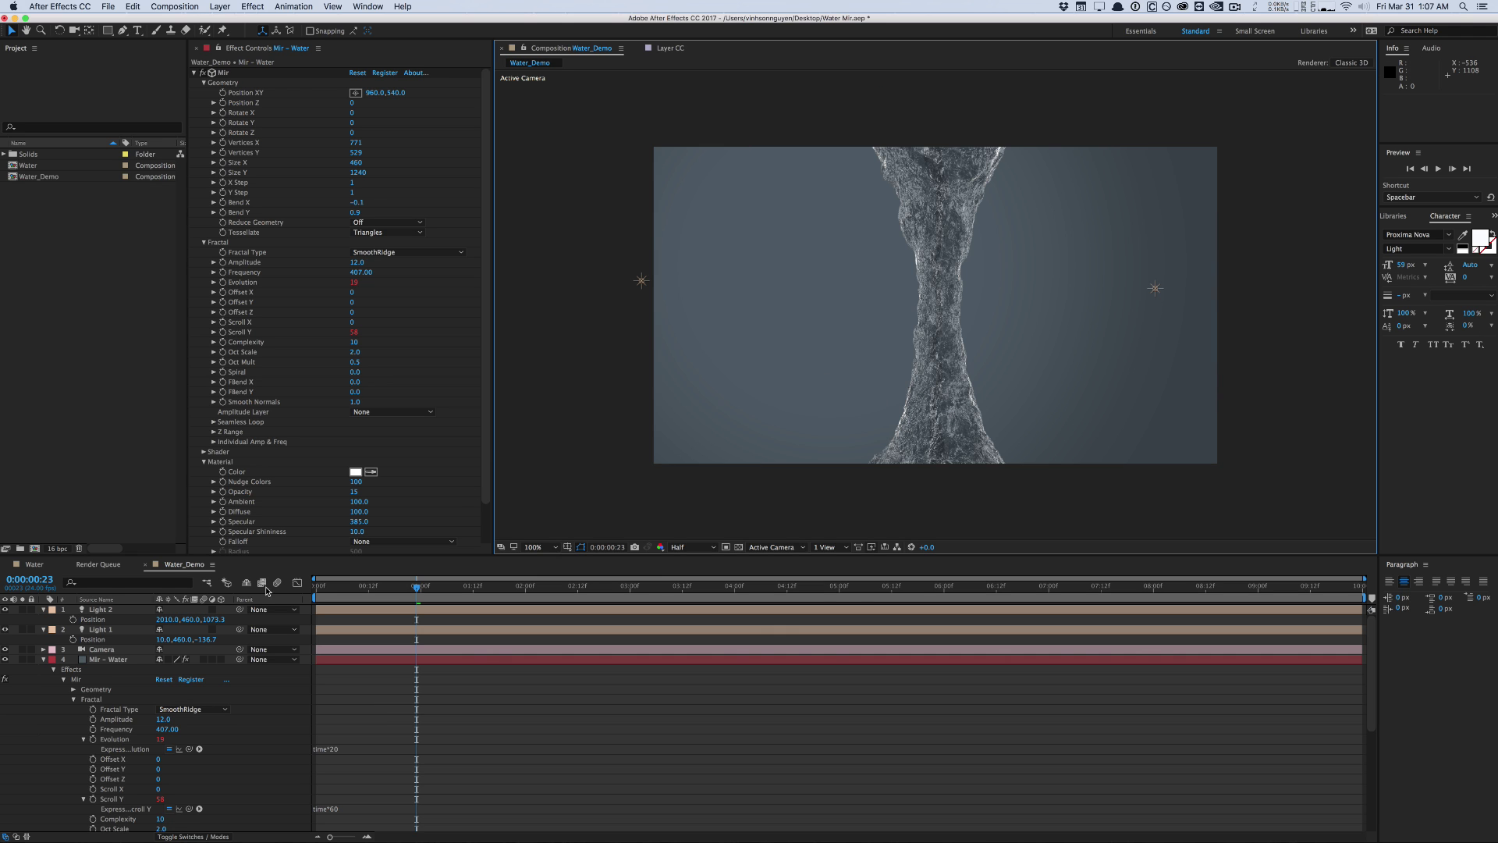
click(117, 659)
click(43, 659)
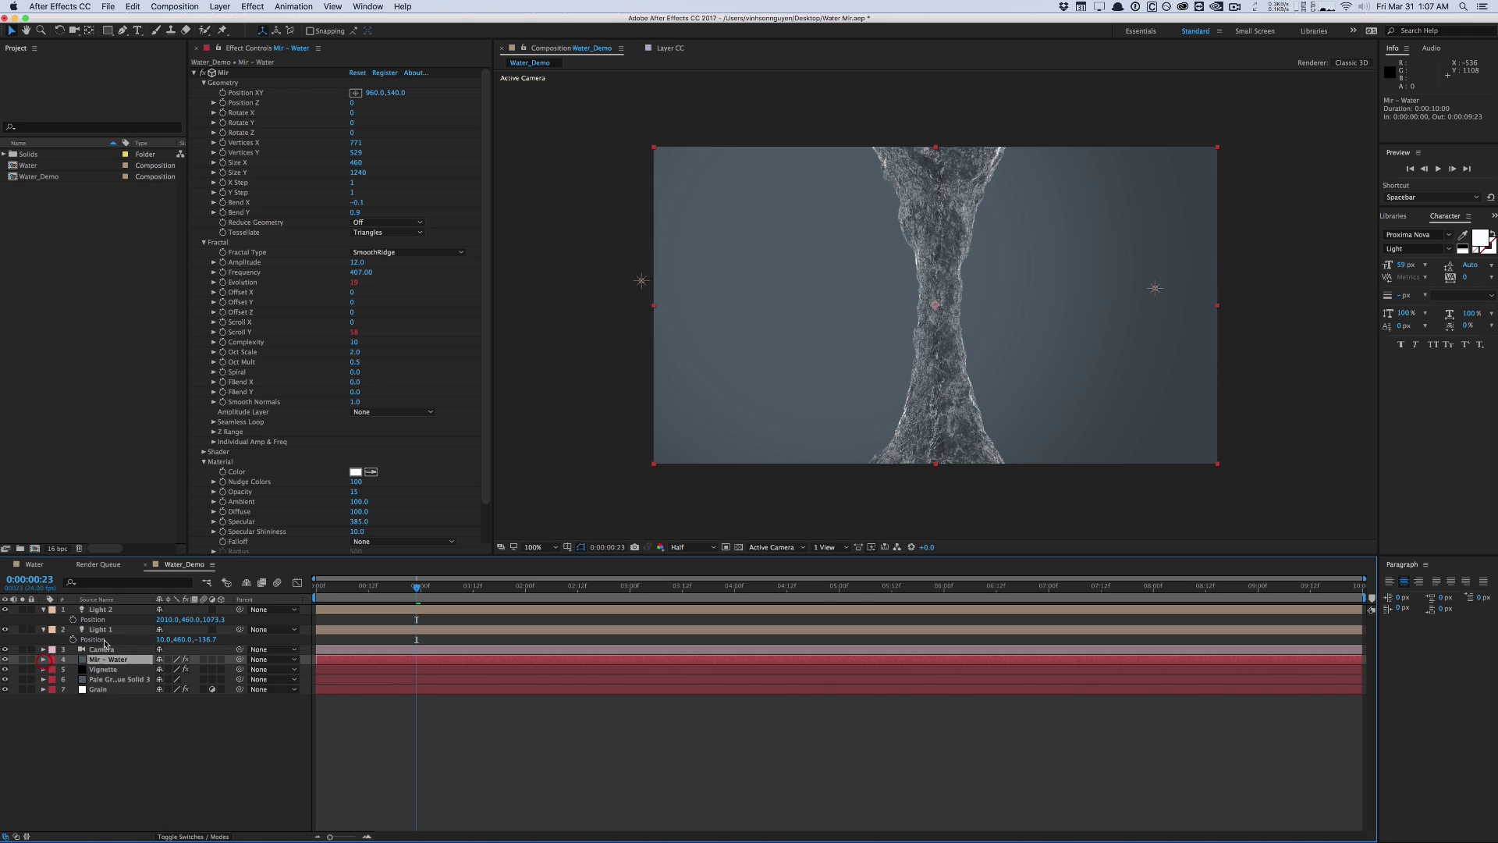
Adjust Light 1's depth position, then select Light 2
click(109, 630)
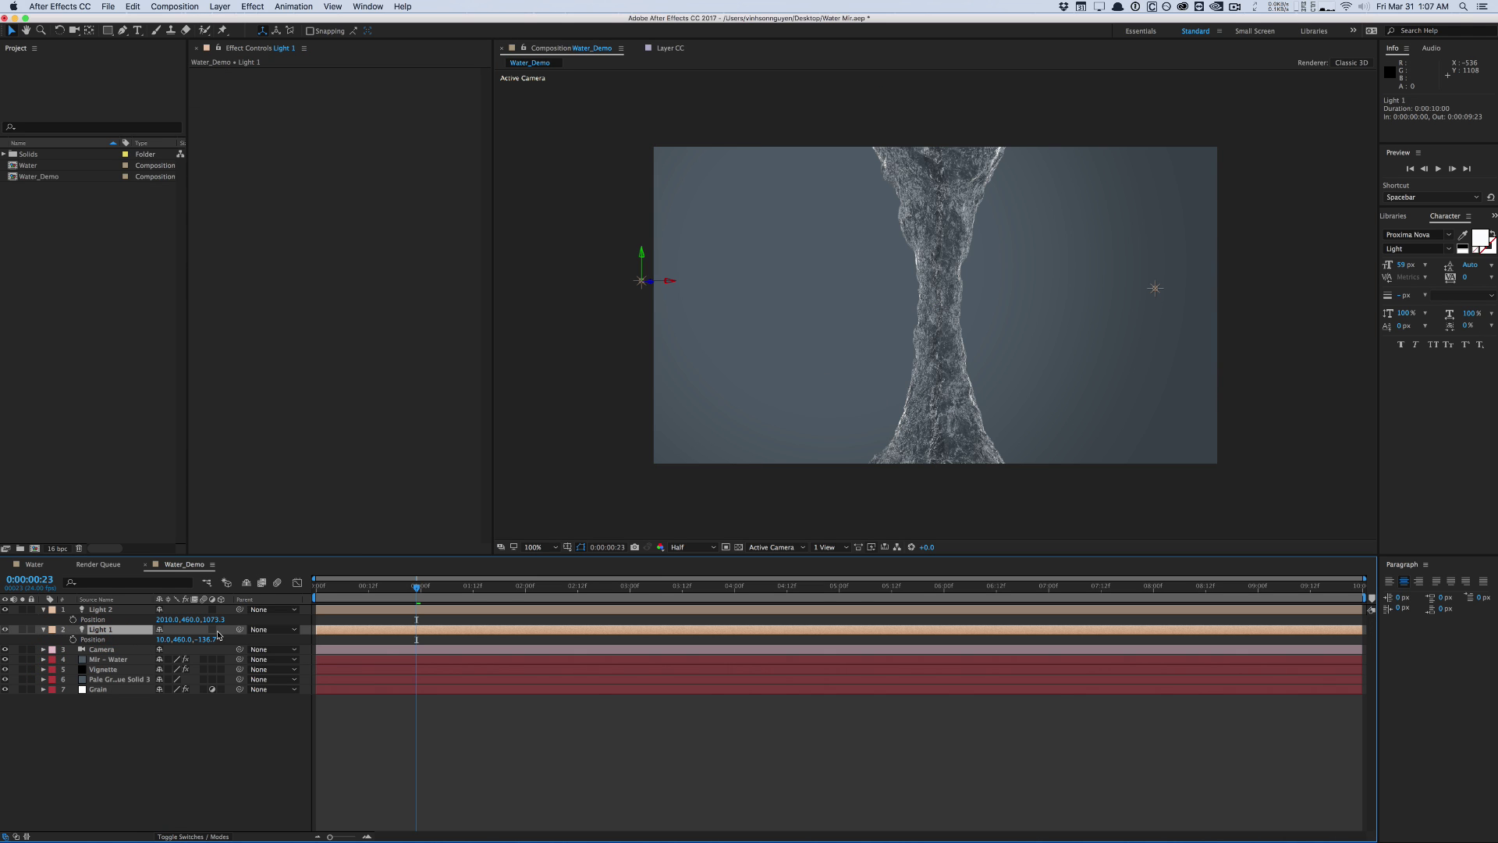
click(92, 639)
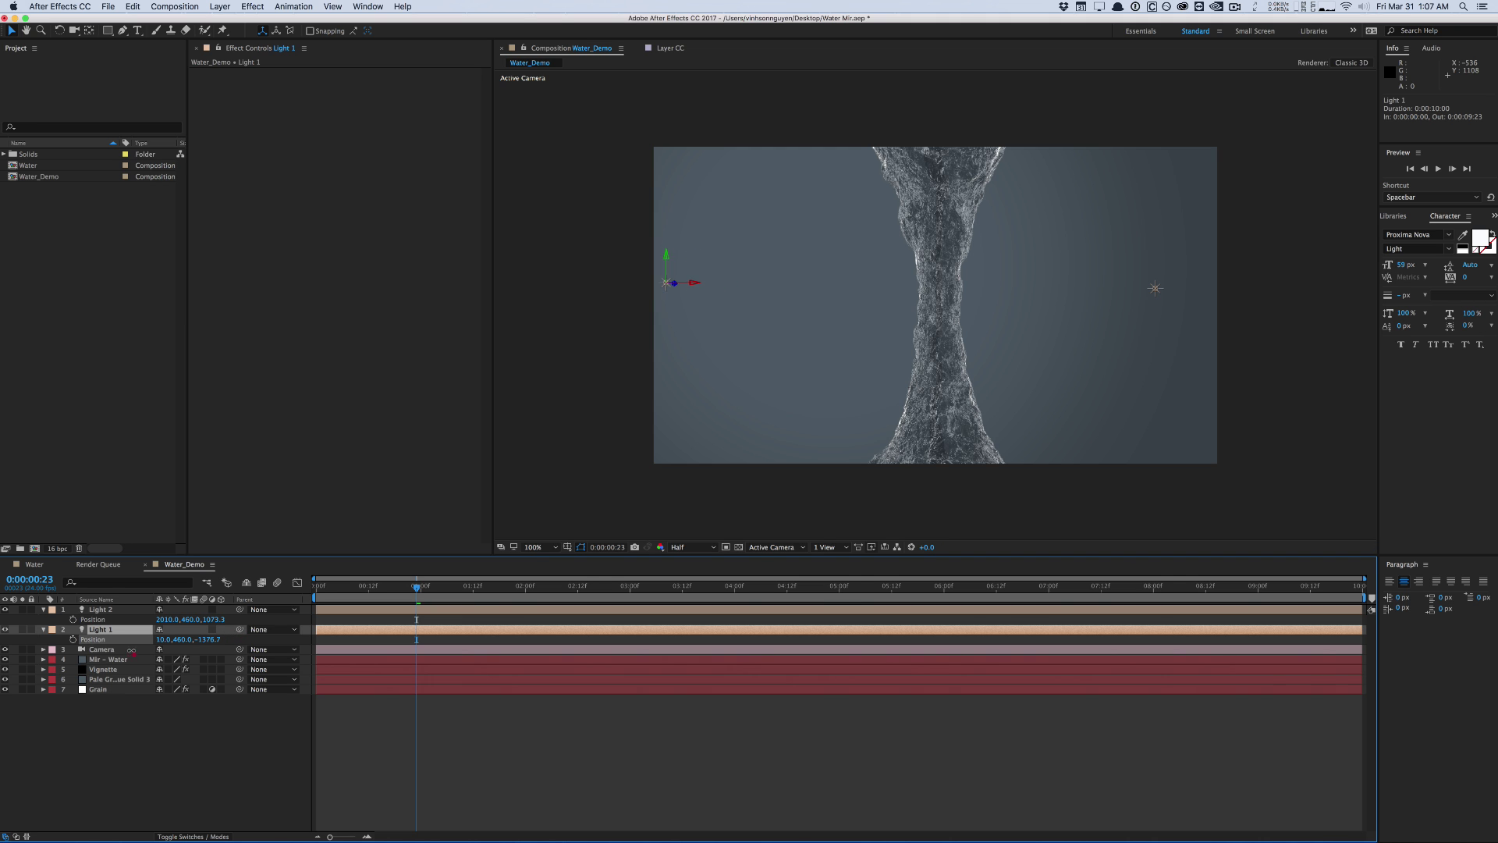
drag(204, 638, 156, 593)
click(135, 611)
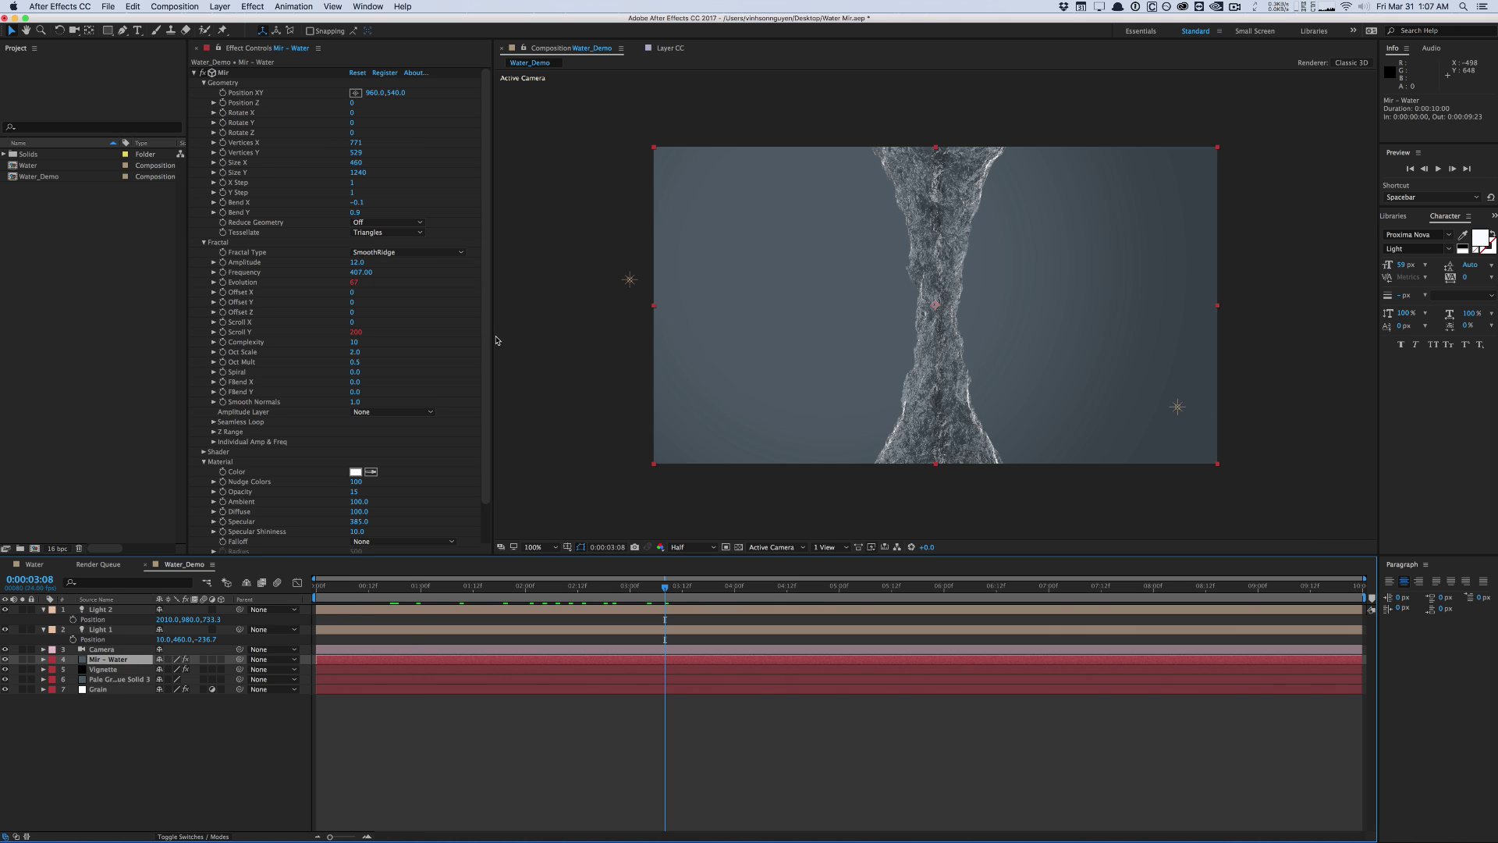
Lower the Mir material opacity to 12 and preview the water animation
scroll(488, 344, down, 3)
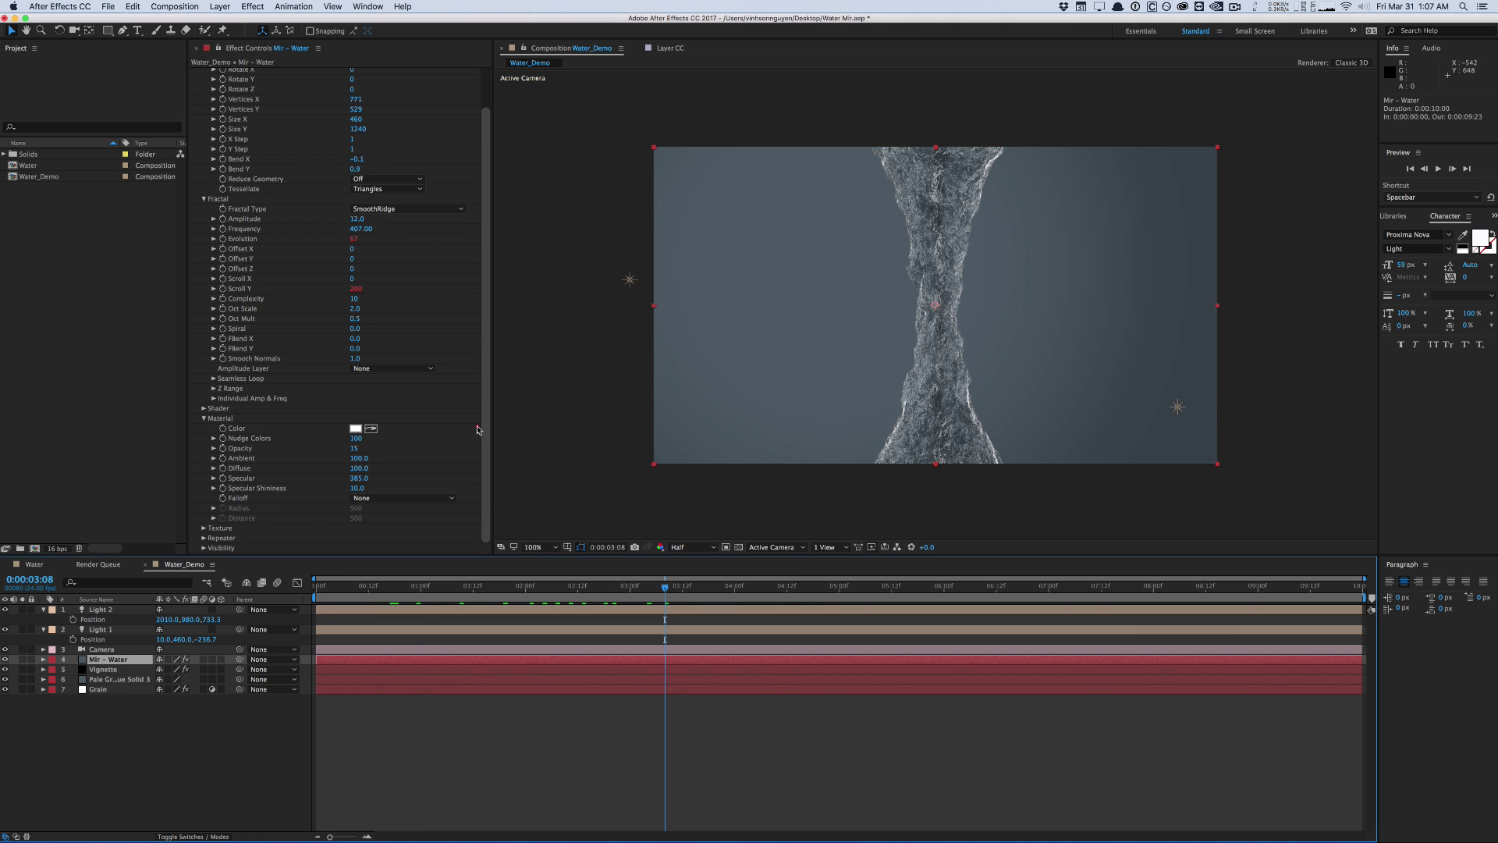
click(351, 448)
key(Return)
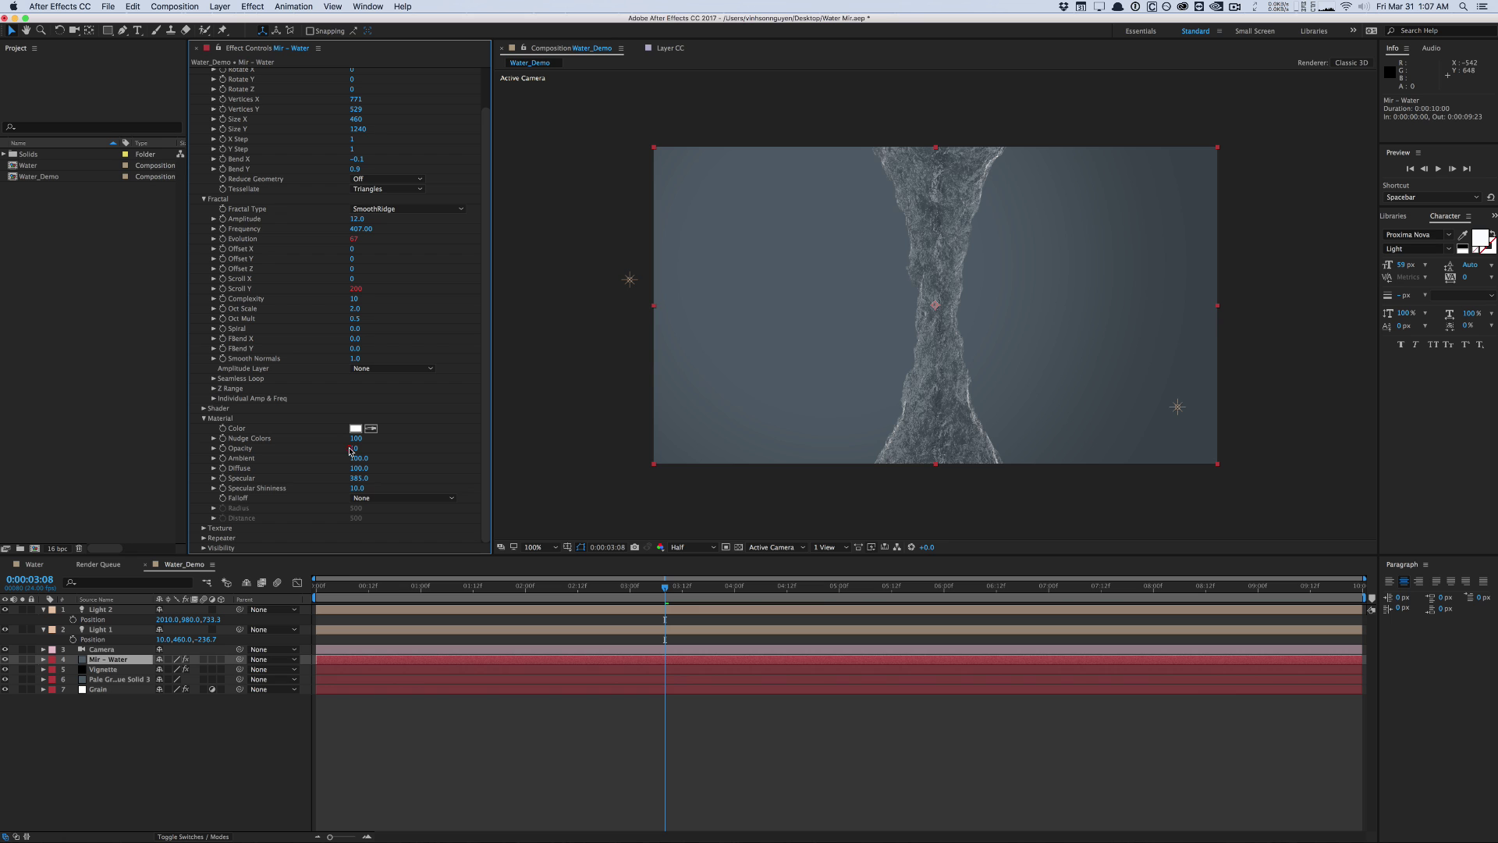
click(352, 448)
text(12)
key(Return)
drag(624, 586, 550, 593)
key(space)
key(space)
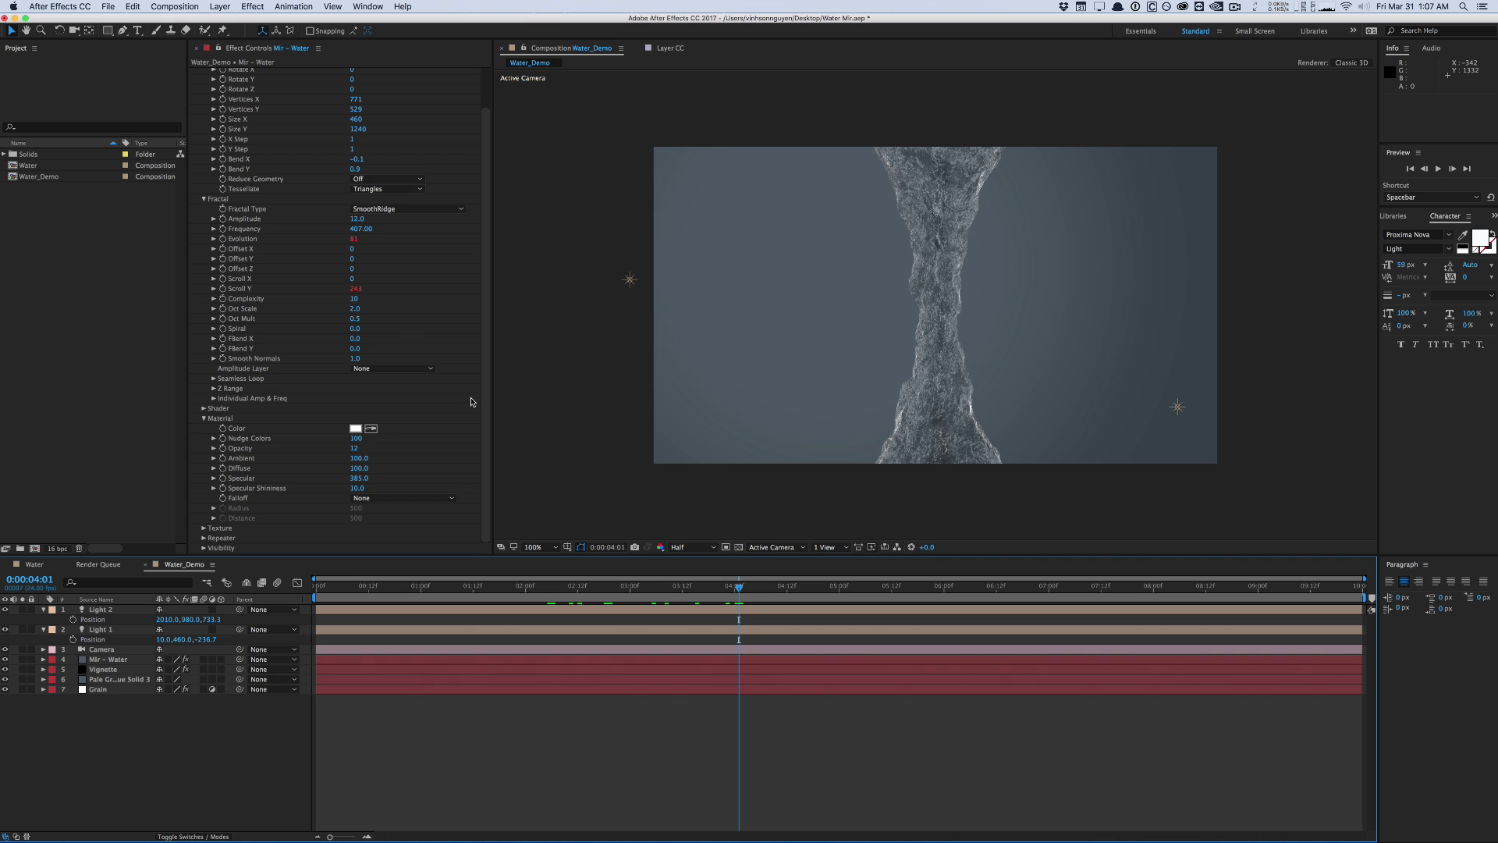
drag(481, 396, 484, 356)
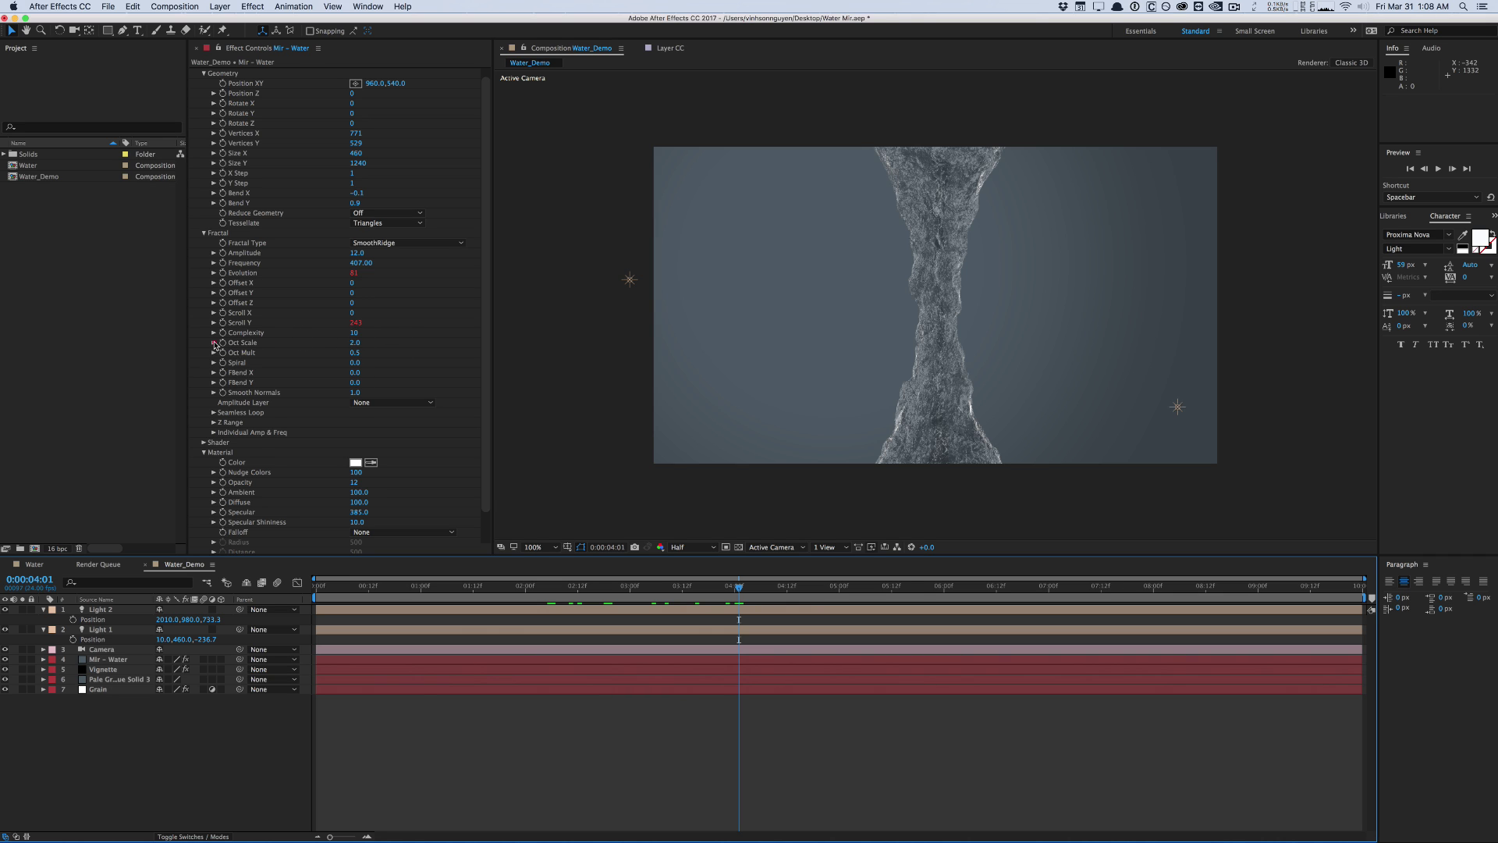
Set the fractal Oct Scale to 1.8
click(214, 342)
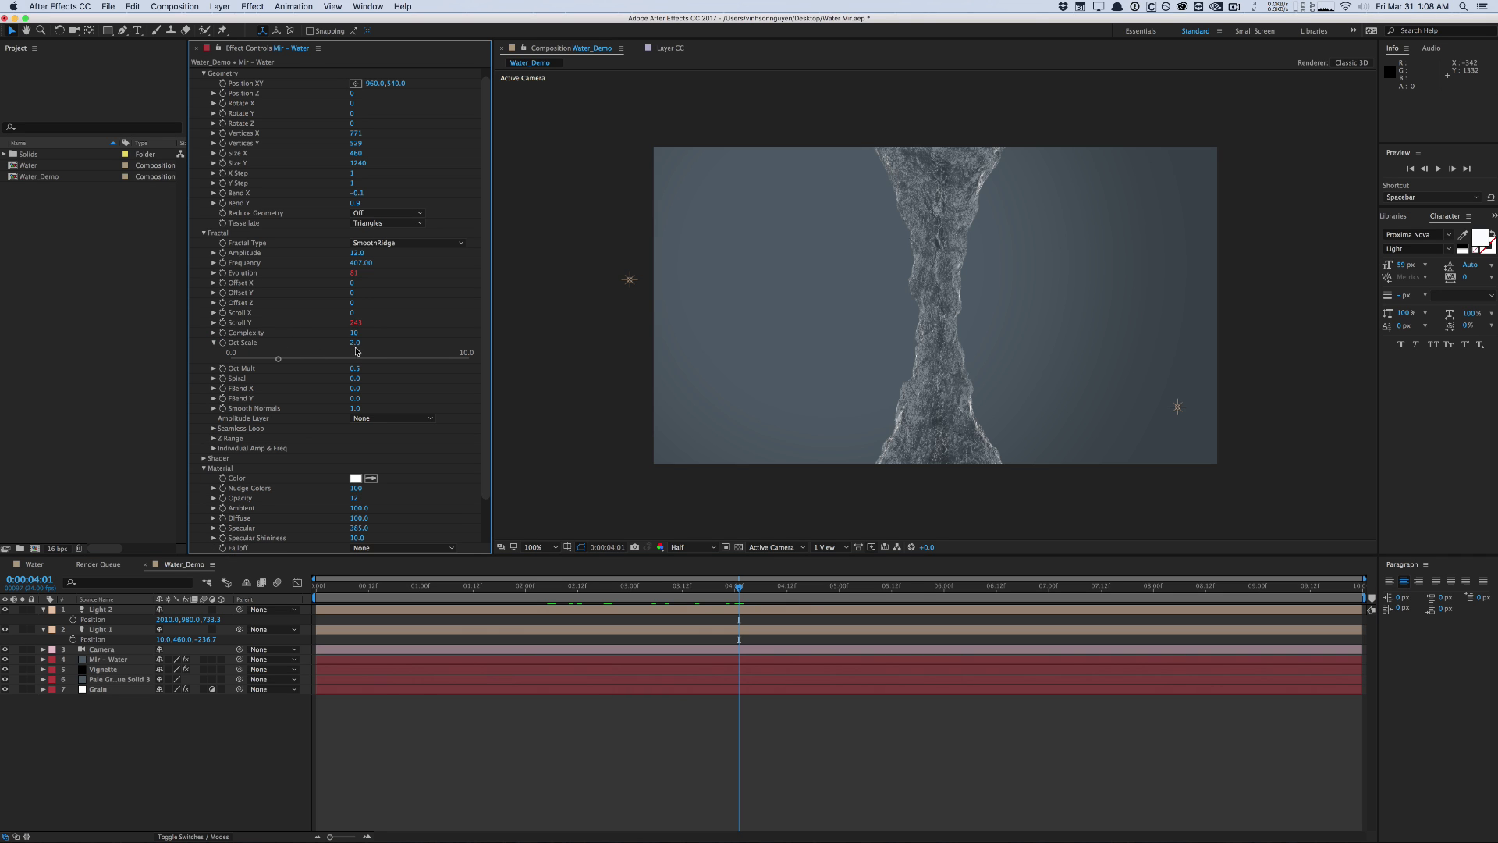
drag(281, 361, 282, 361)
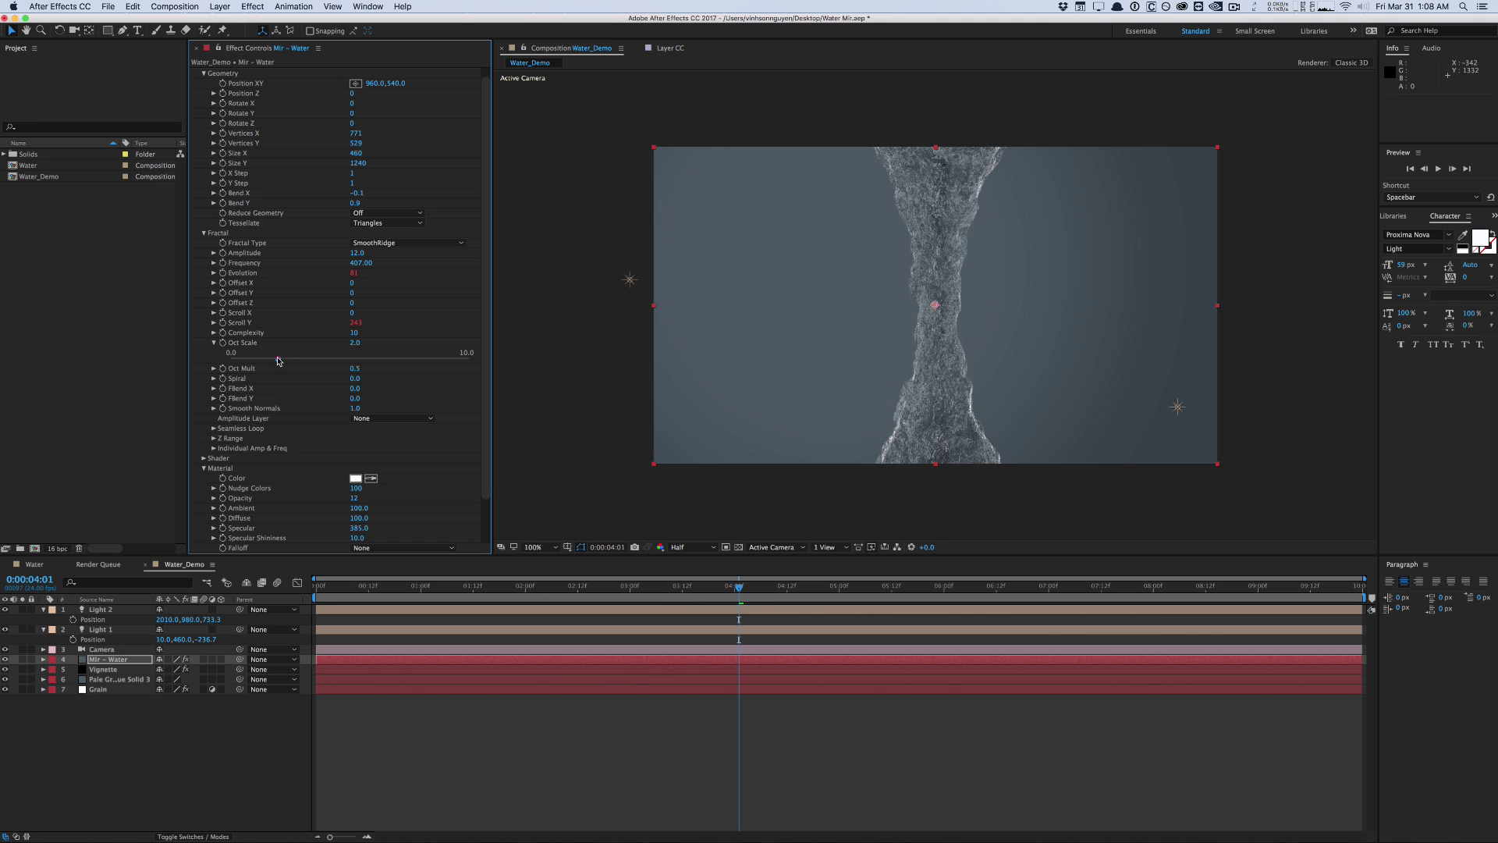
drag(282, 360, 274, 359)
click(598, 337)
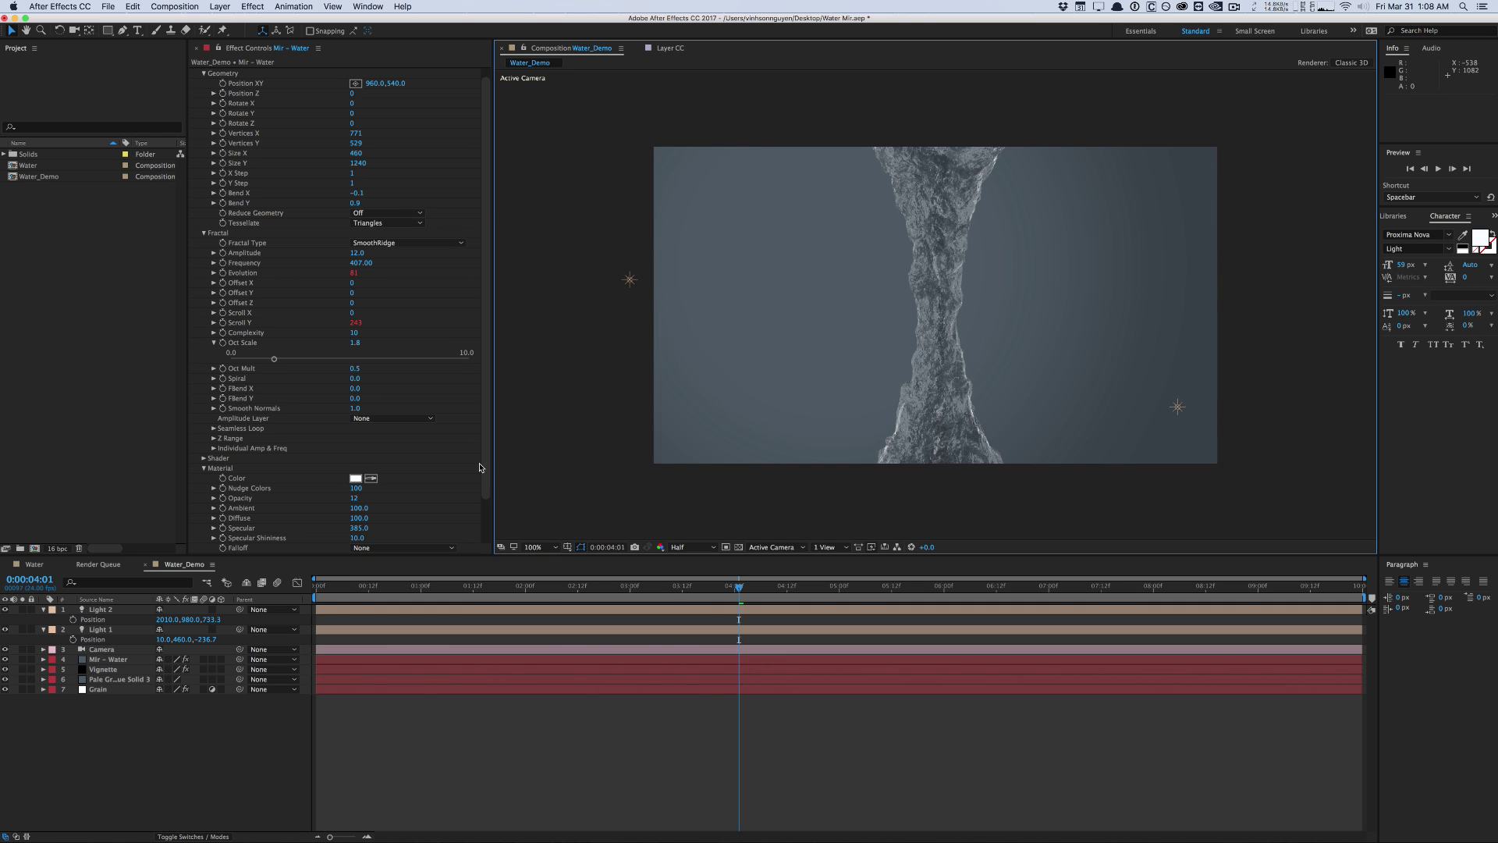
scroll(447, 153, up, 1)
key(space)
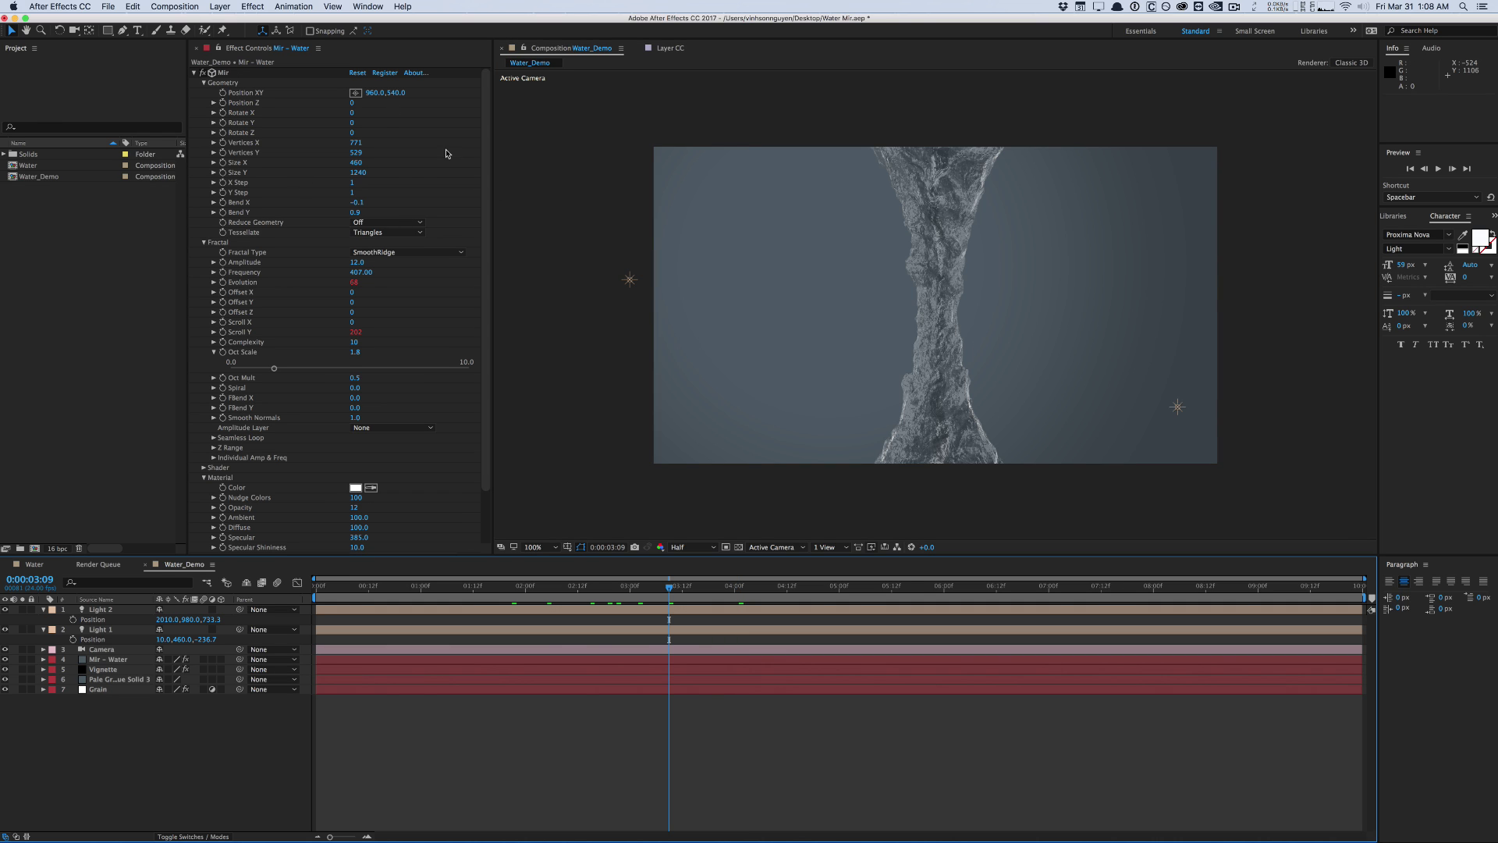
Tilt the Mir ribbon to Rotate Z 40°, stretch it to Size Y 2320, and move Light 2 to z 1133.3
click(353, 112)
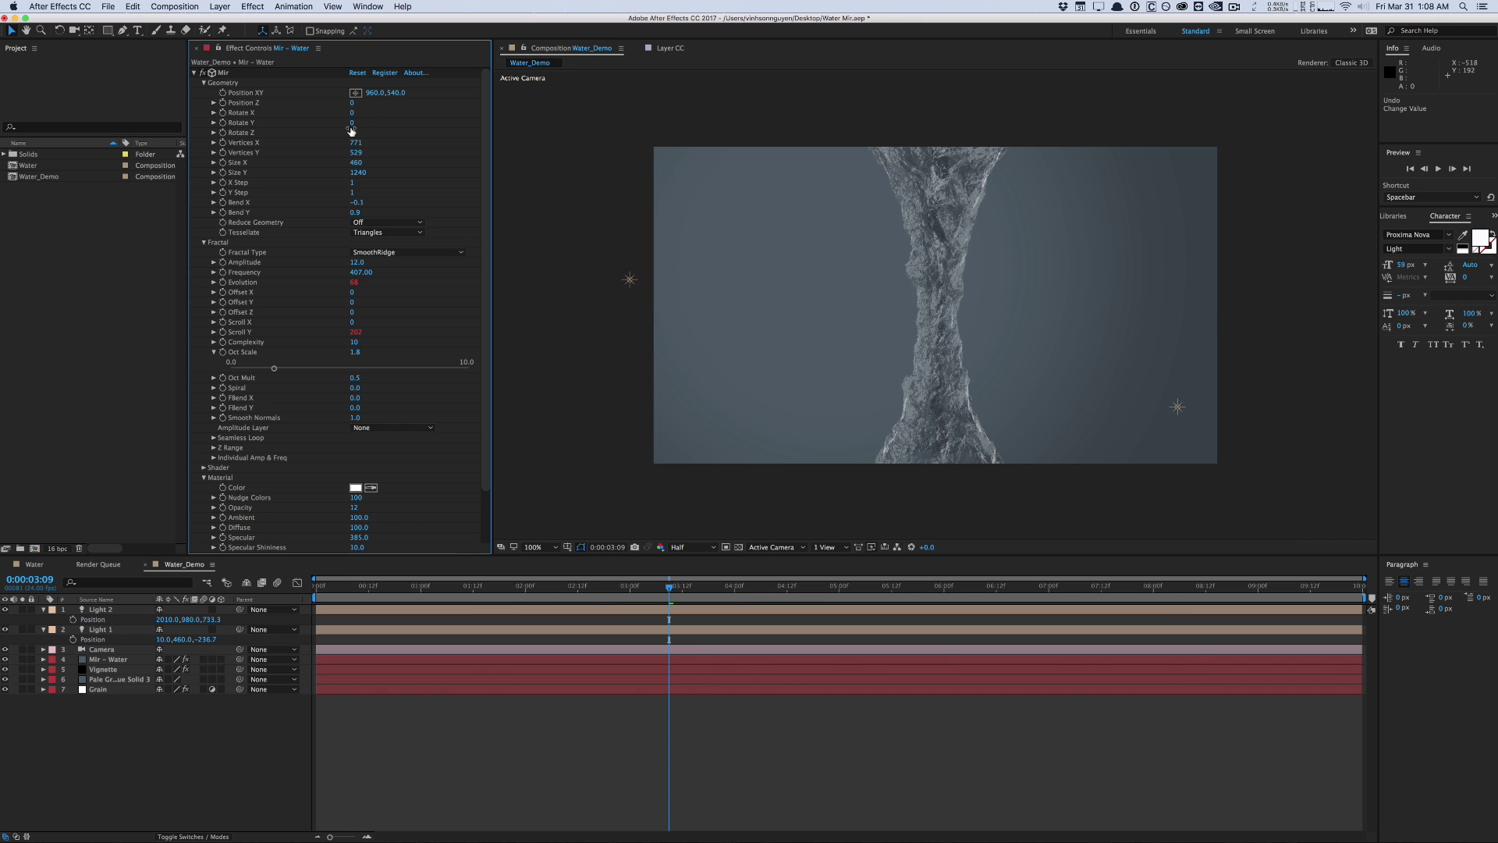
drag(353, 133, 368, 123)
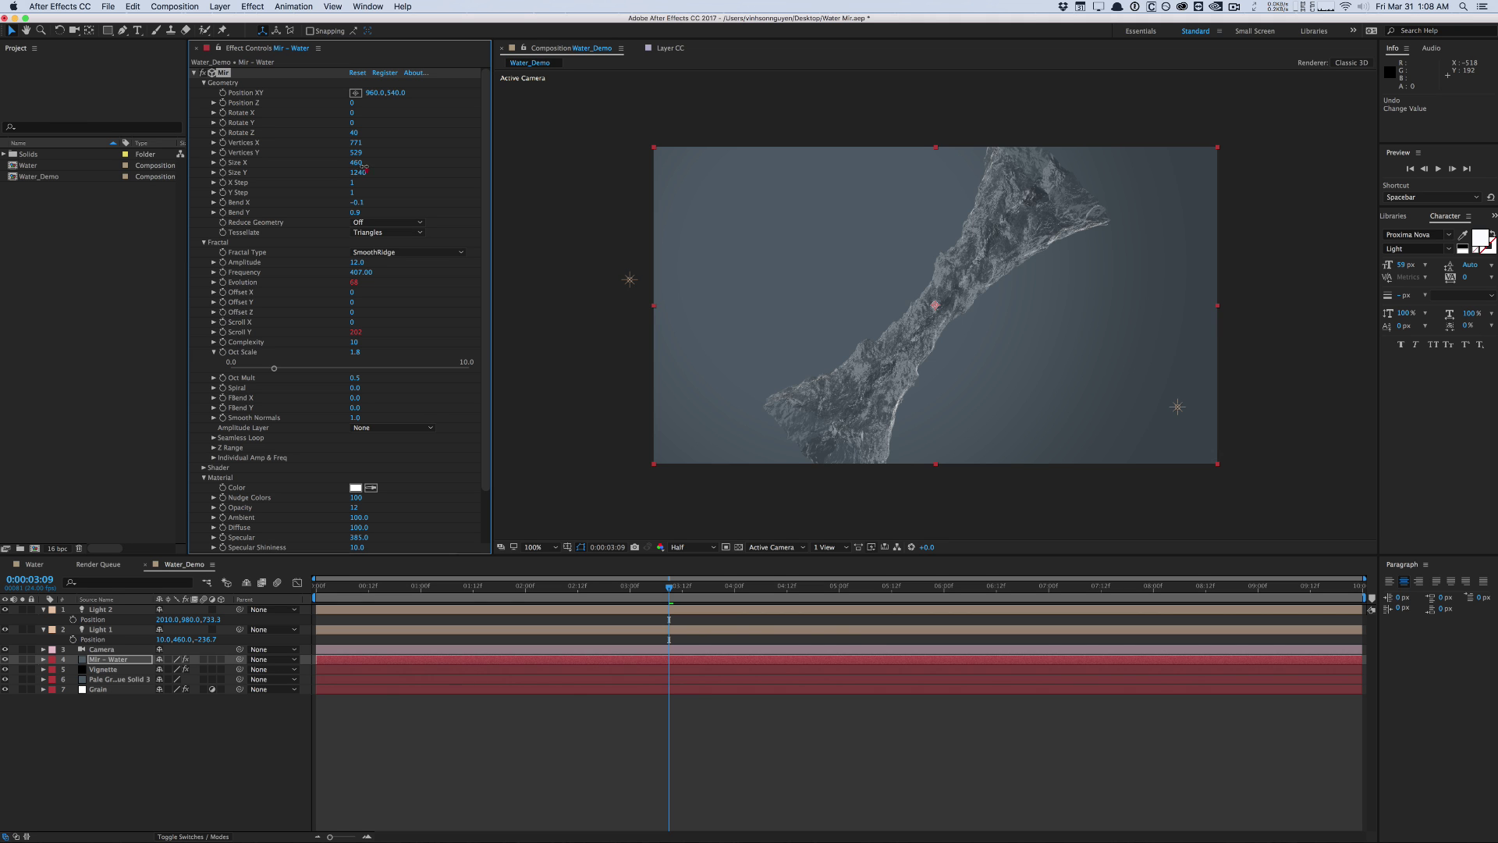
drag(364, 166, 404, 151)
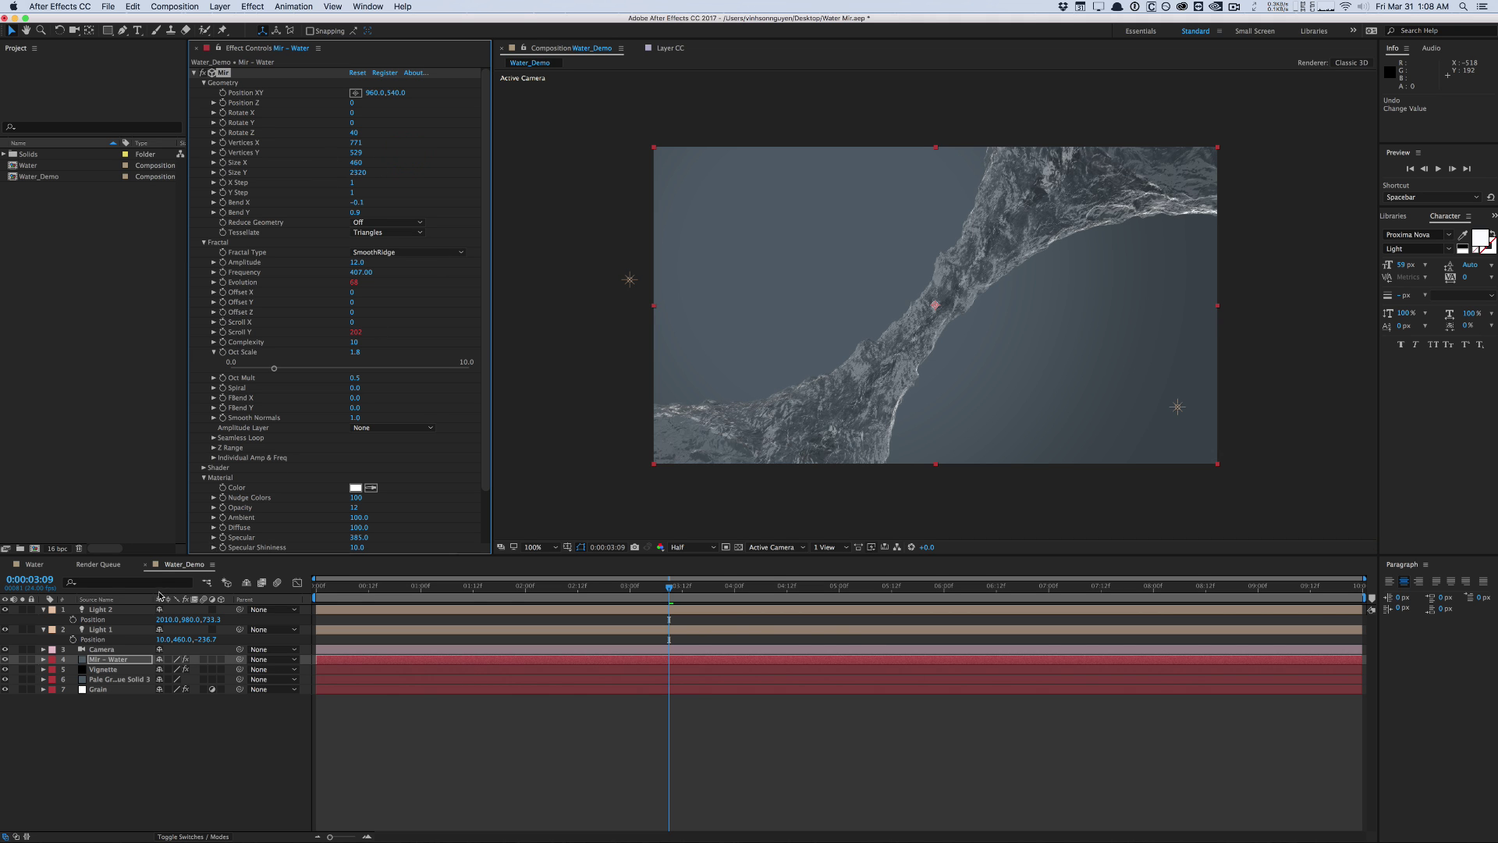
mouse_move(210, 618)
mouse_down()
mouse_move(180, 618)
mouse_move(227, 603)
mouse_move(189, 633)
mouse_up()
click(226, 610)
Push Light 1 back to z -316.7 and collapse both lights' properties
click(138, 630)
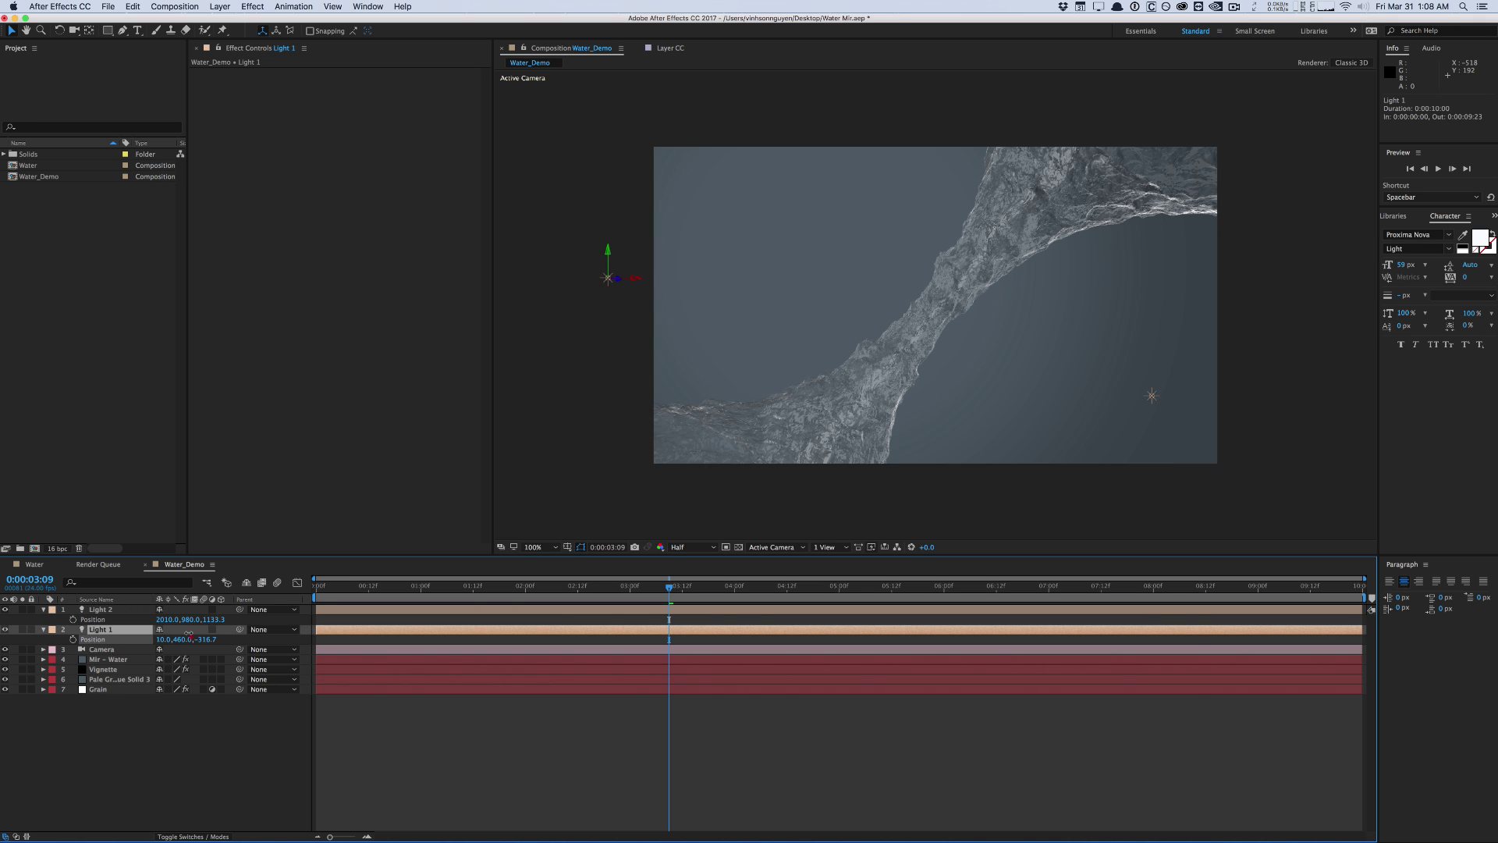
shift+click(100, 610)
key(t)
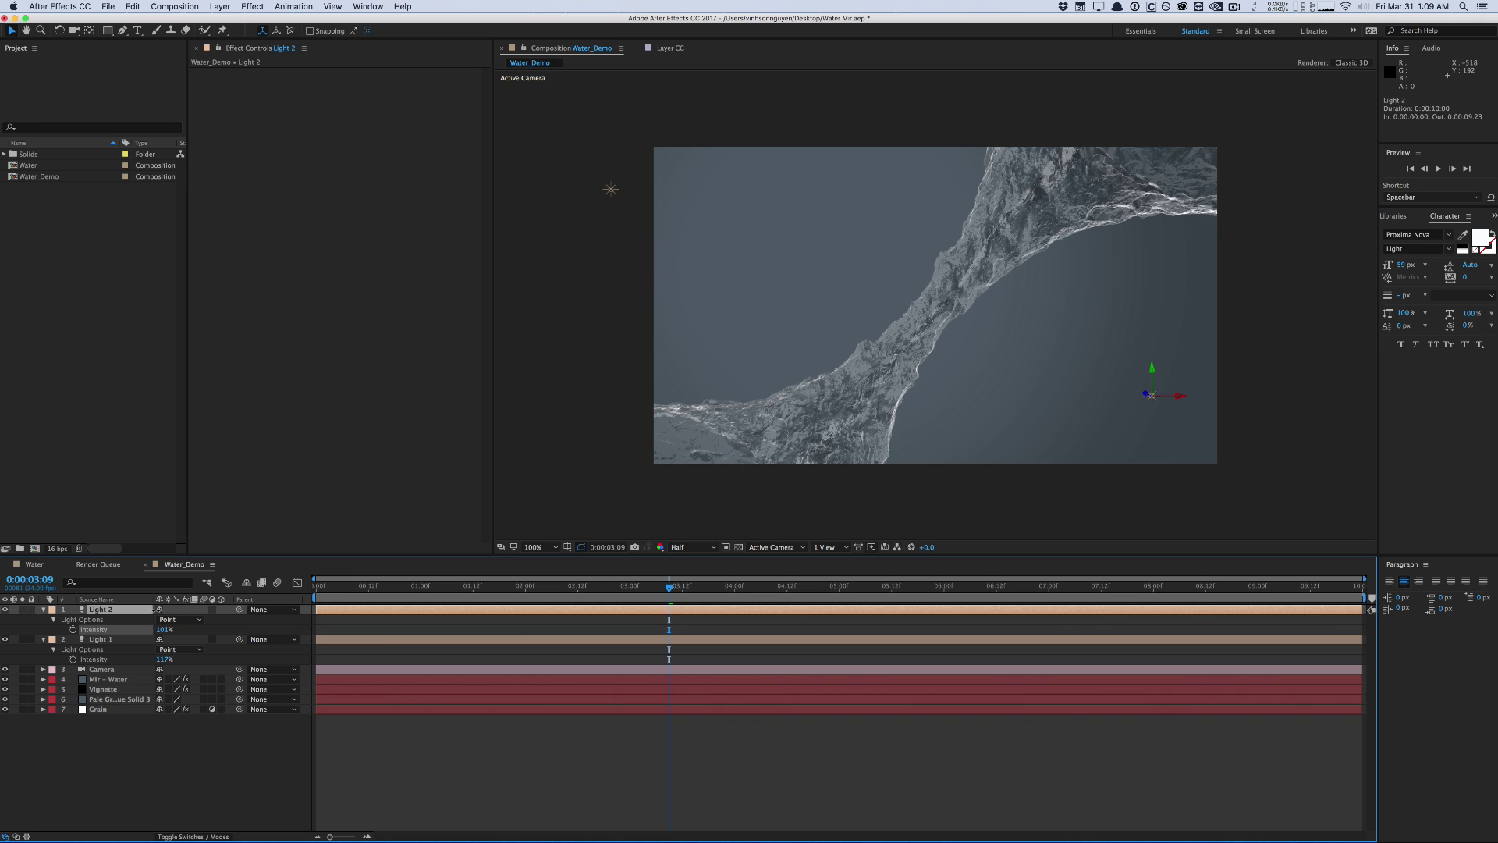
click(160, 617)
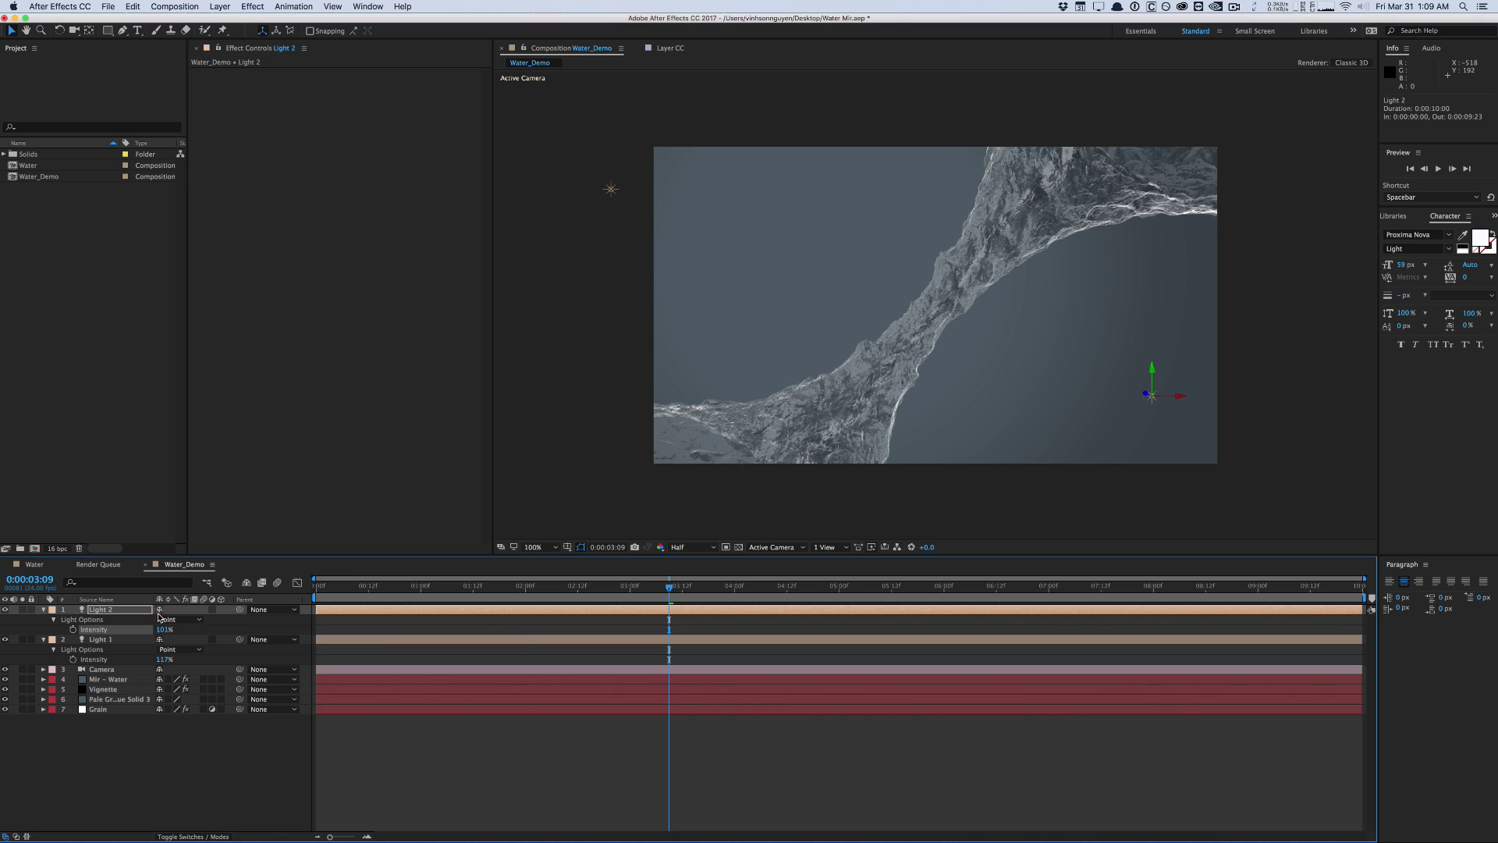
click(44, 609)
click(43, 619)
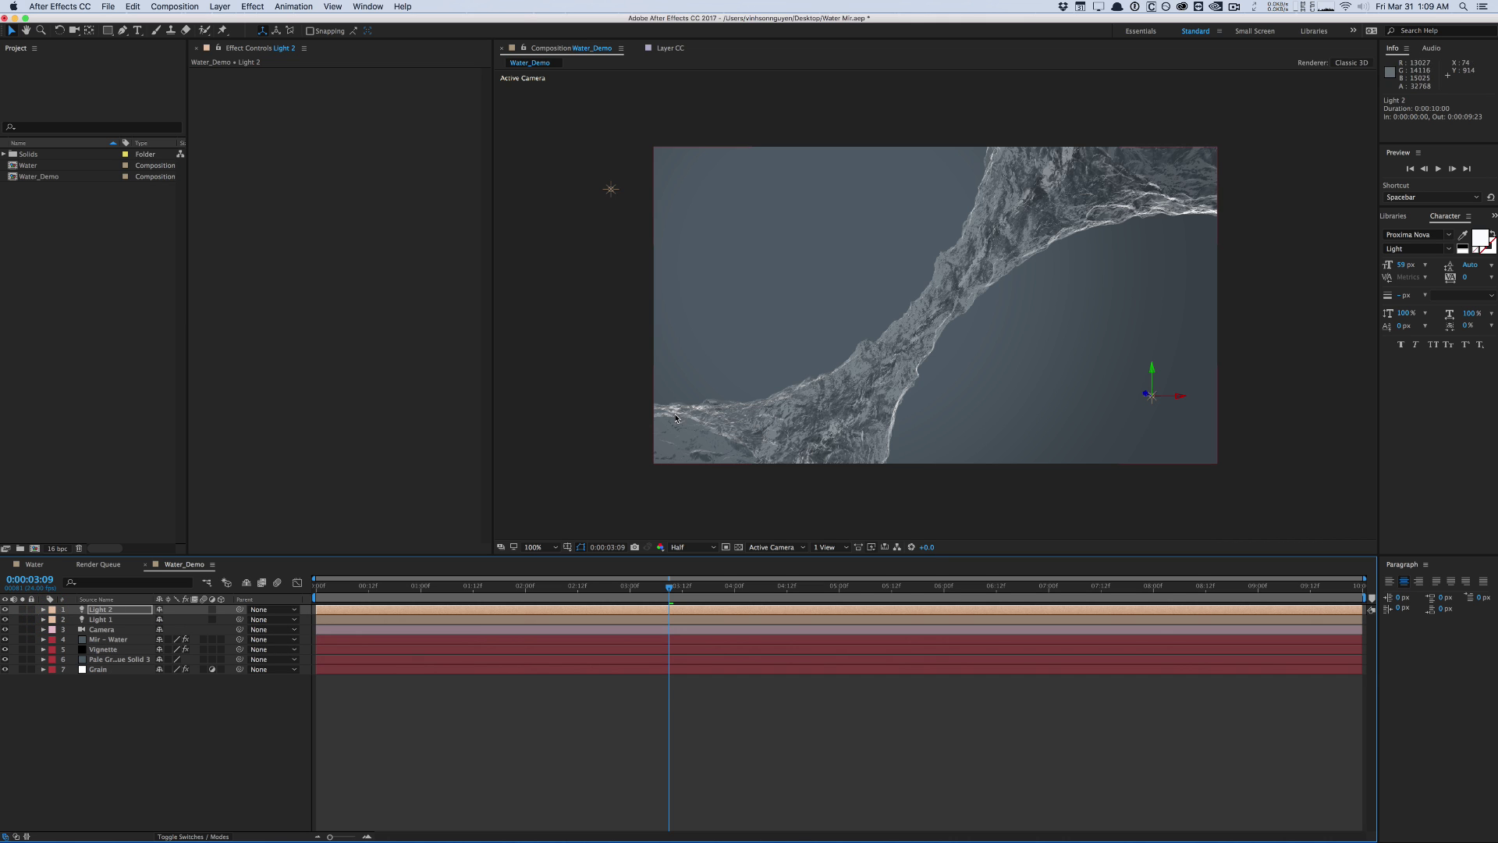
drag(508, 586, 643, 585)
click(103, 734)
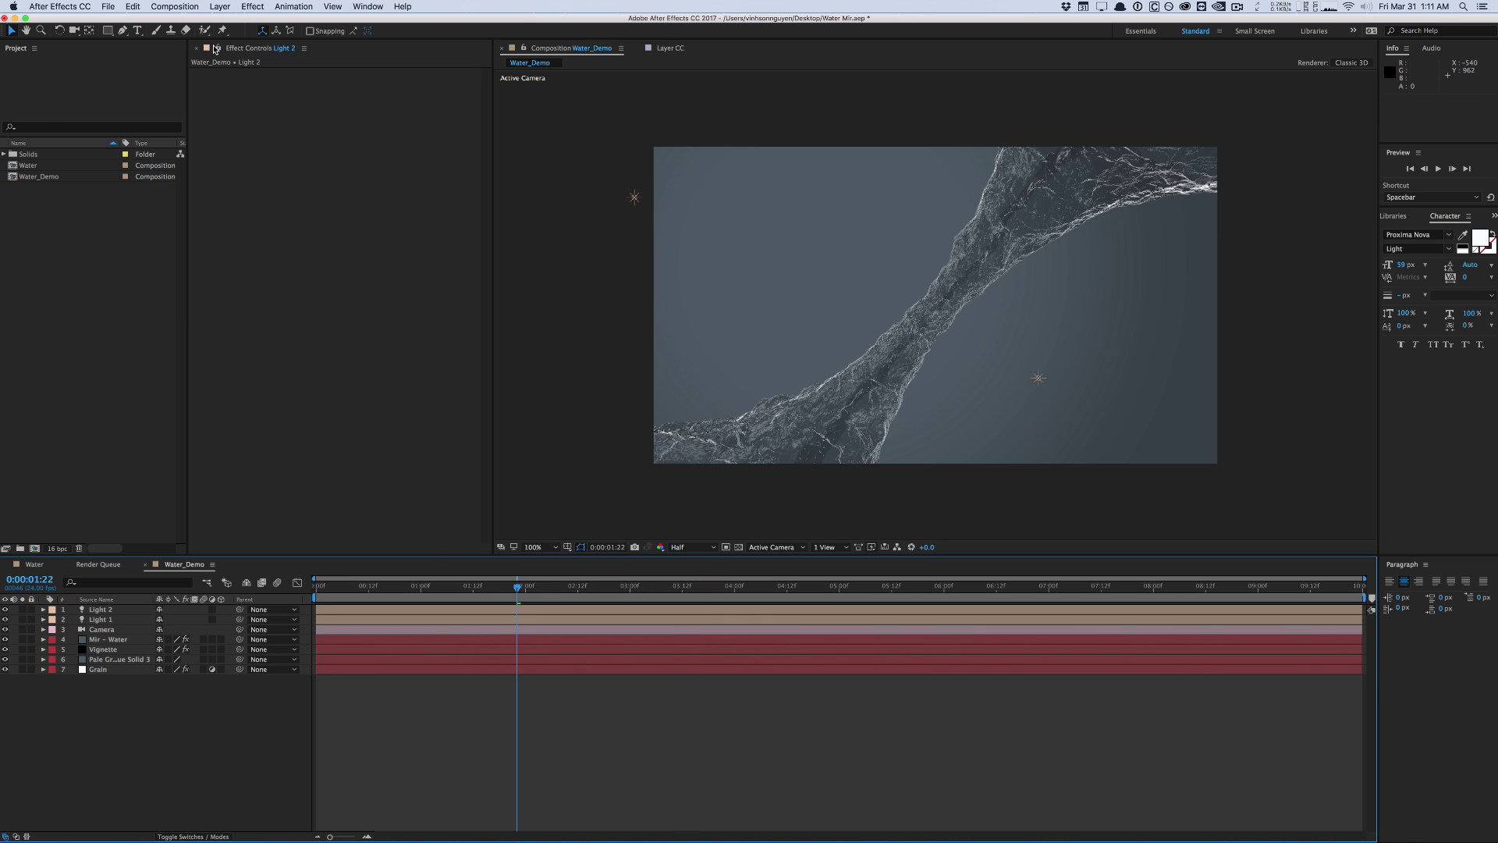
Add a new light layer named Ambient with Light Type set to Ambient
click(220, 6)
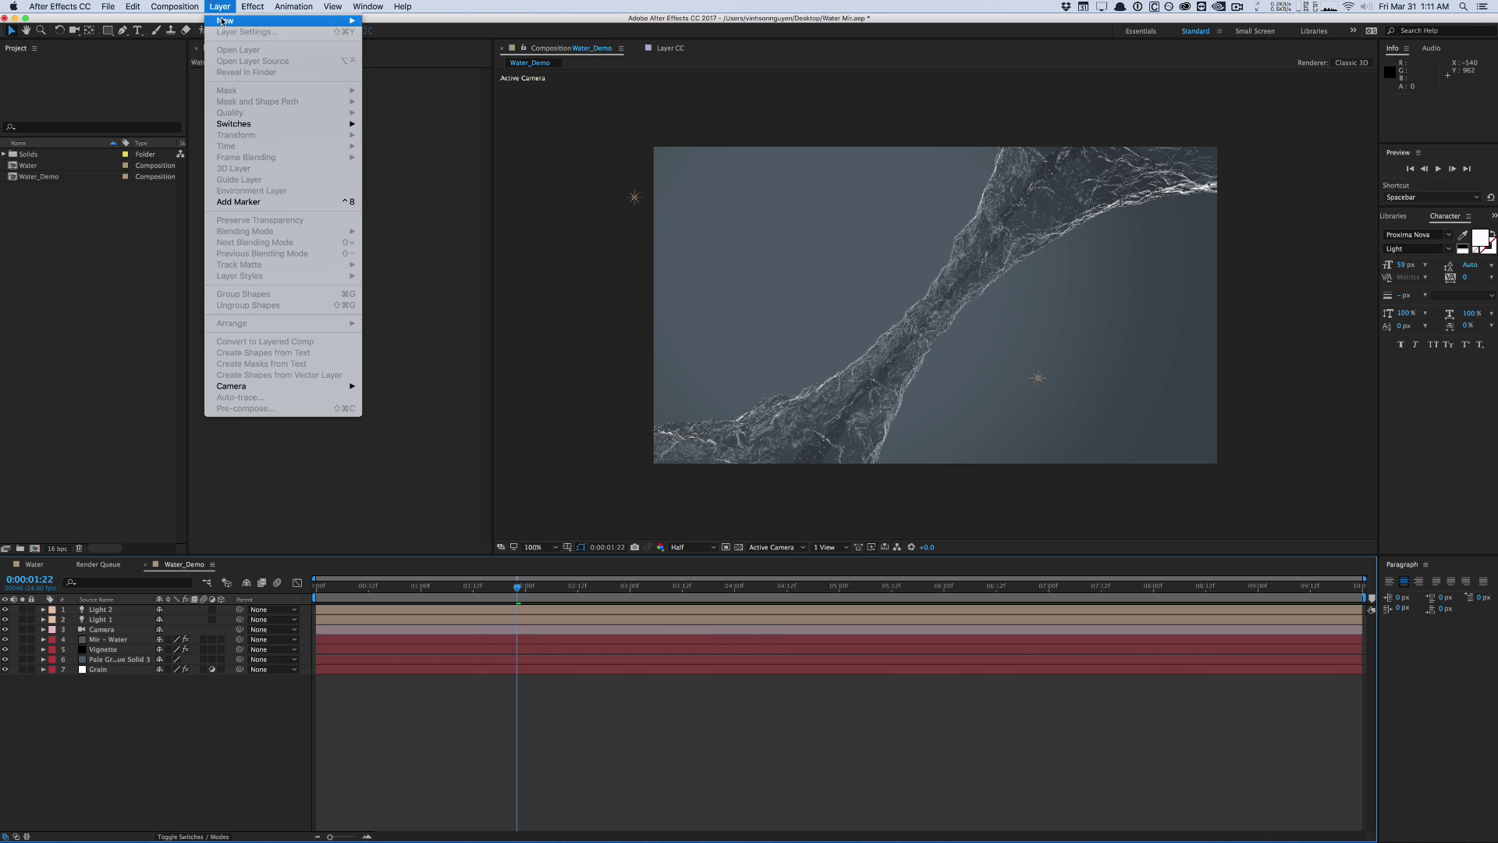
mouse_move(281, 21)
click(412, 47)
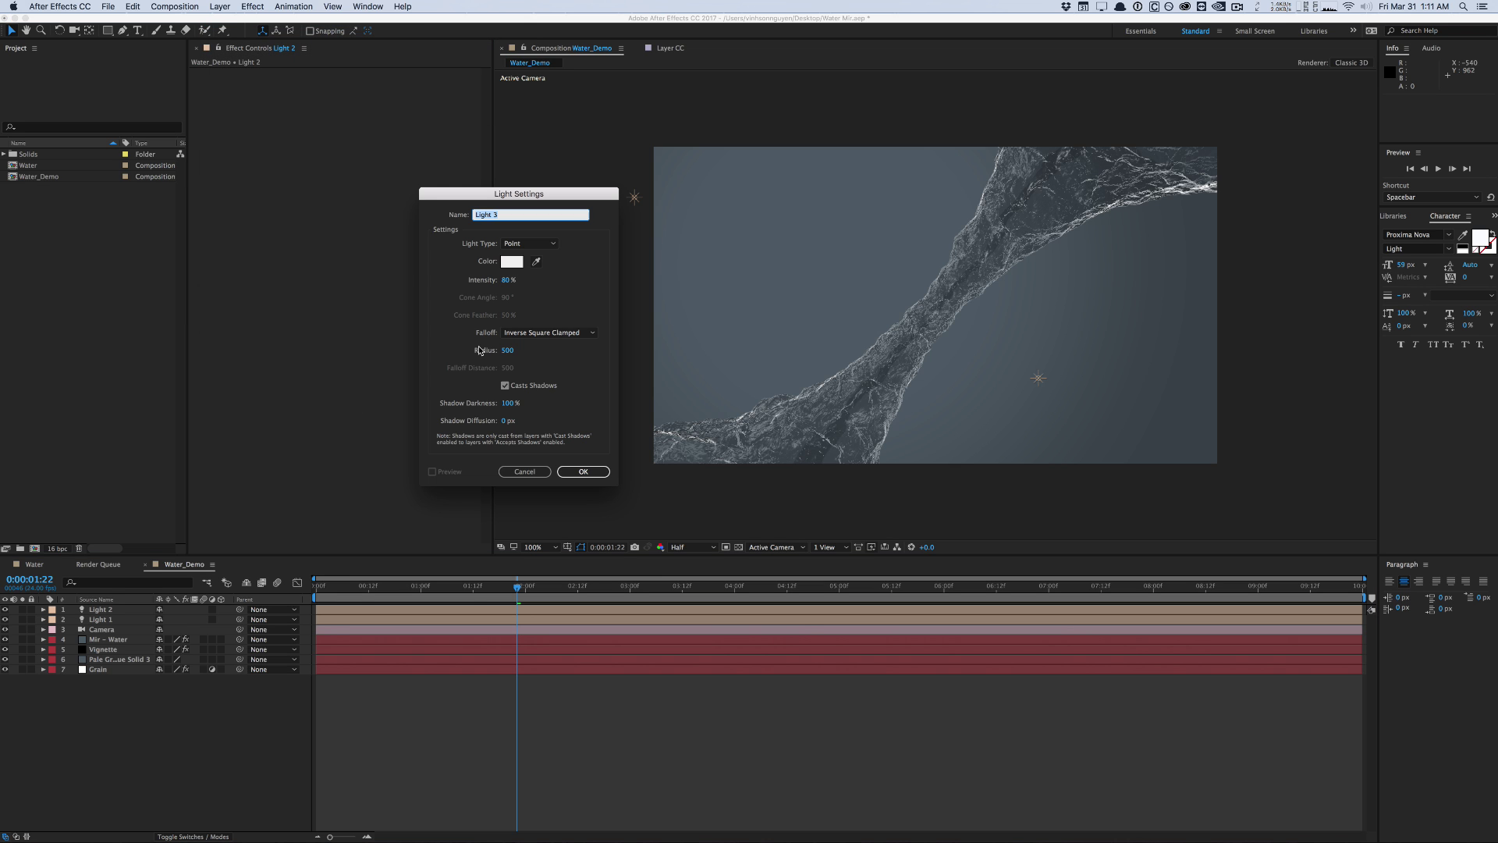
text(Ambient)
click(528, 244)
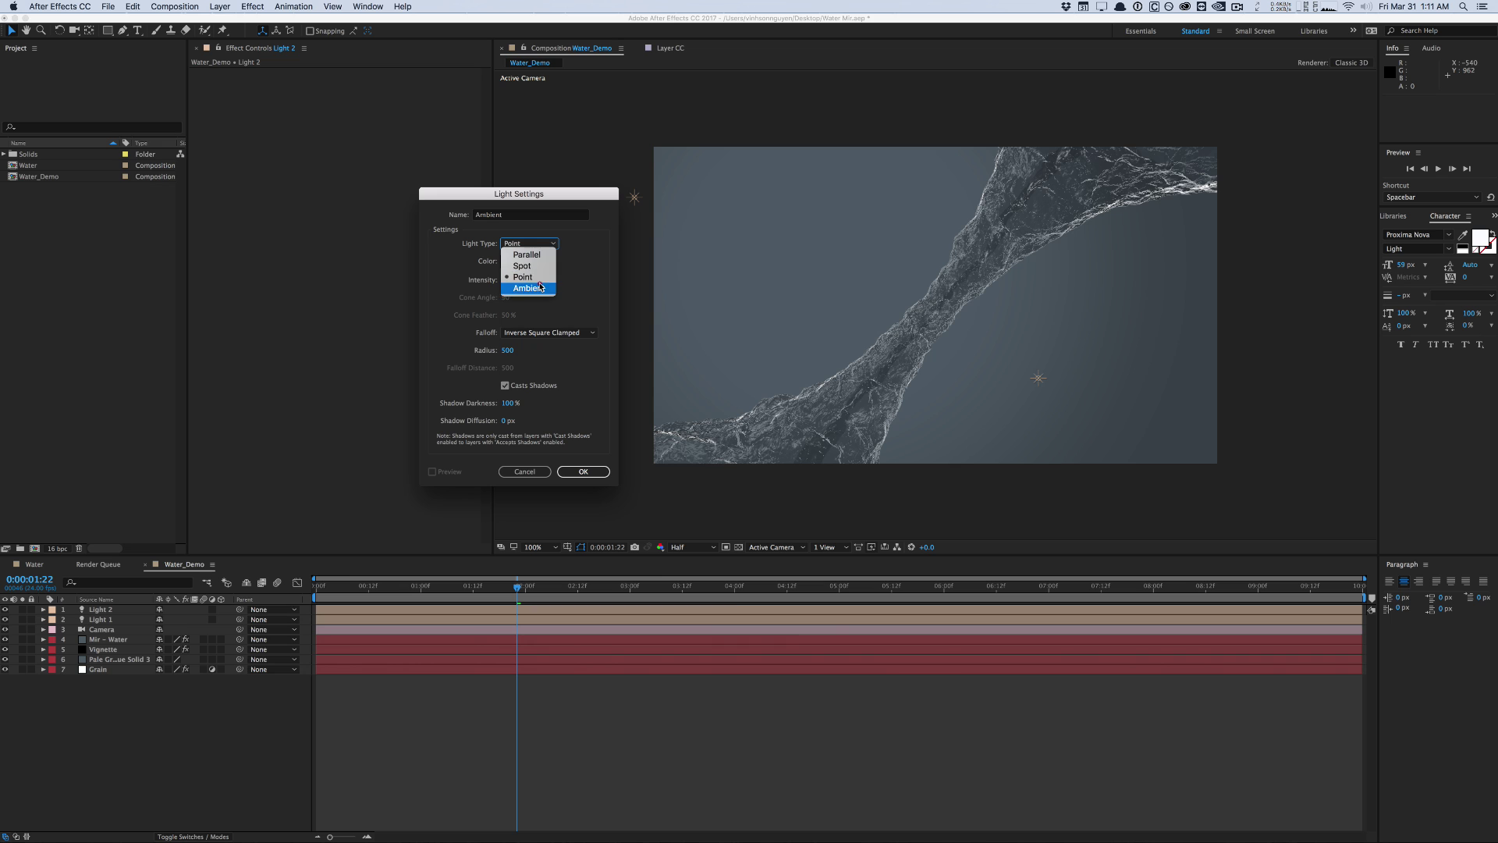
click(528, 287)
click(583, 471)
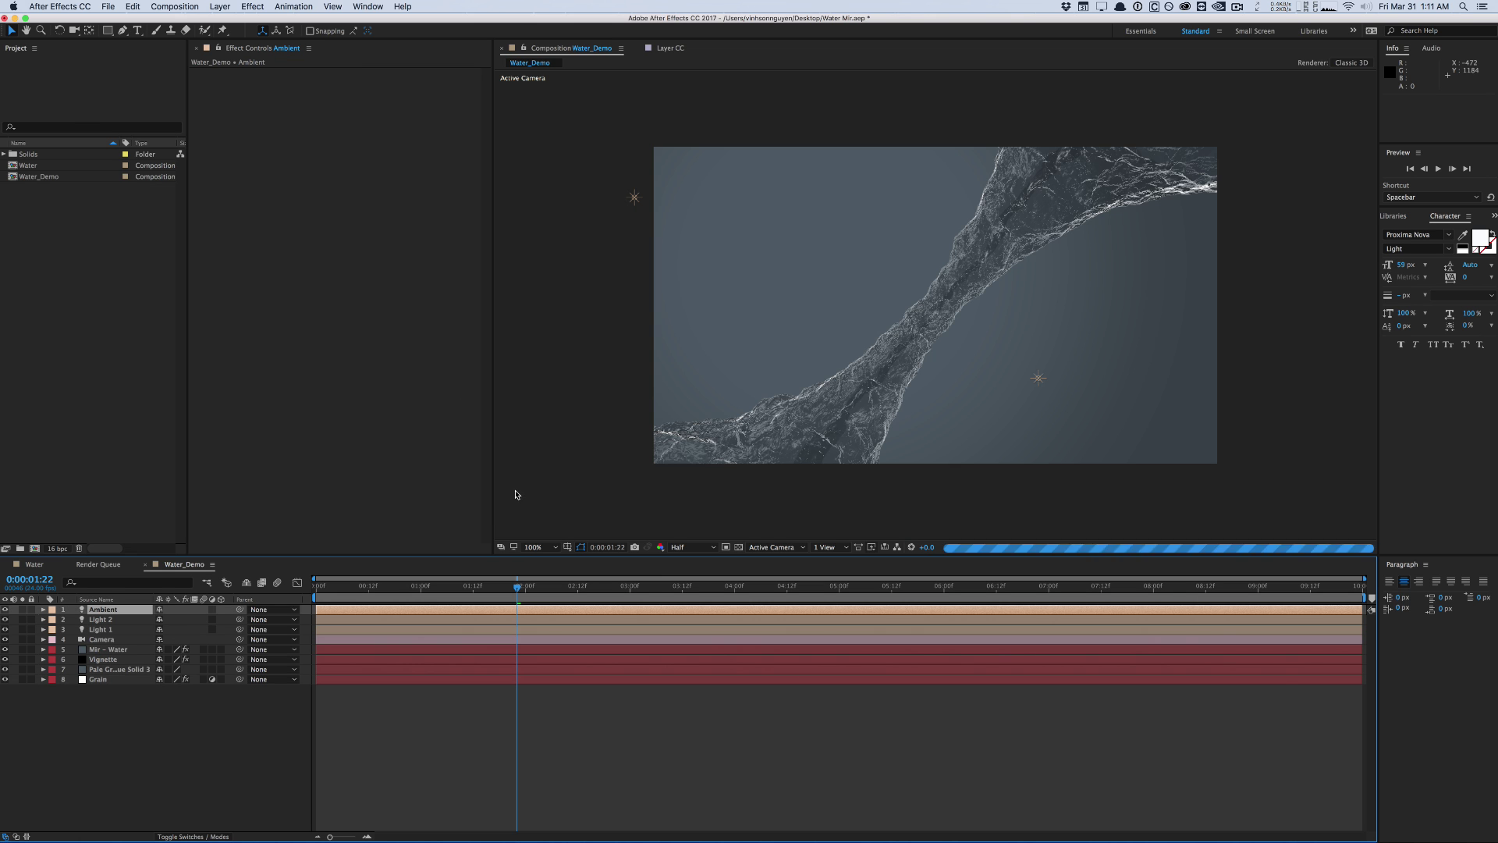
click(97, 648)
Lower Mir's material Ambient to 22, raise Specular, set Shininess to 13, and pick a pale blue colour
drag(357, 517, 268, 521)
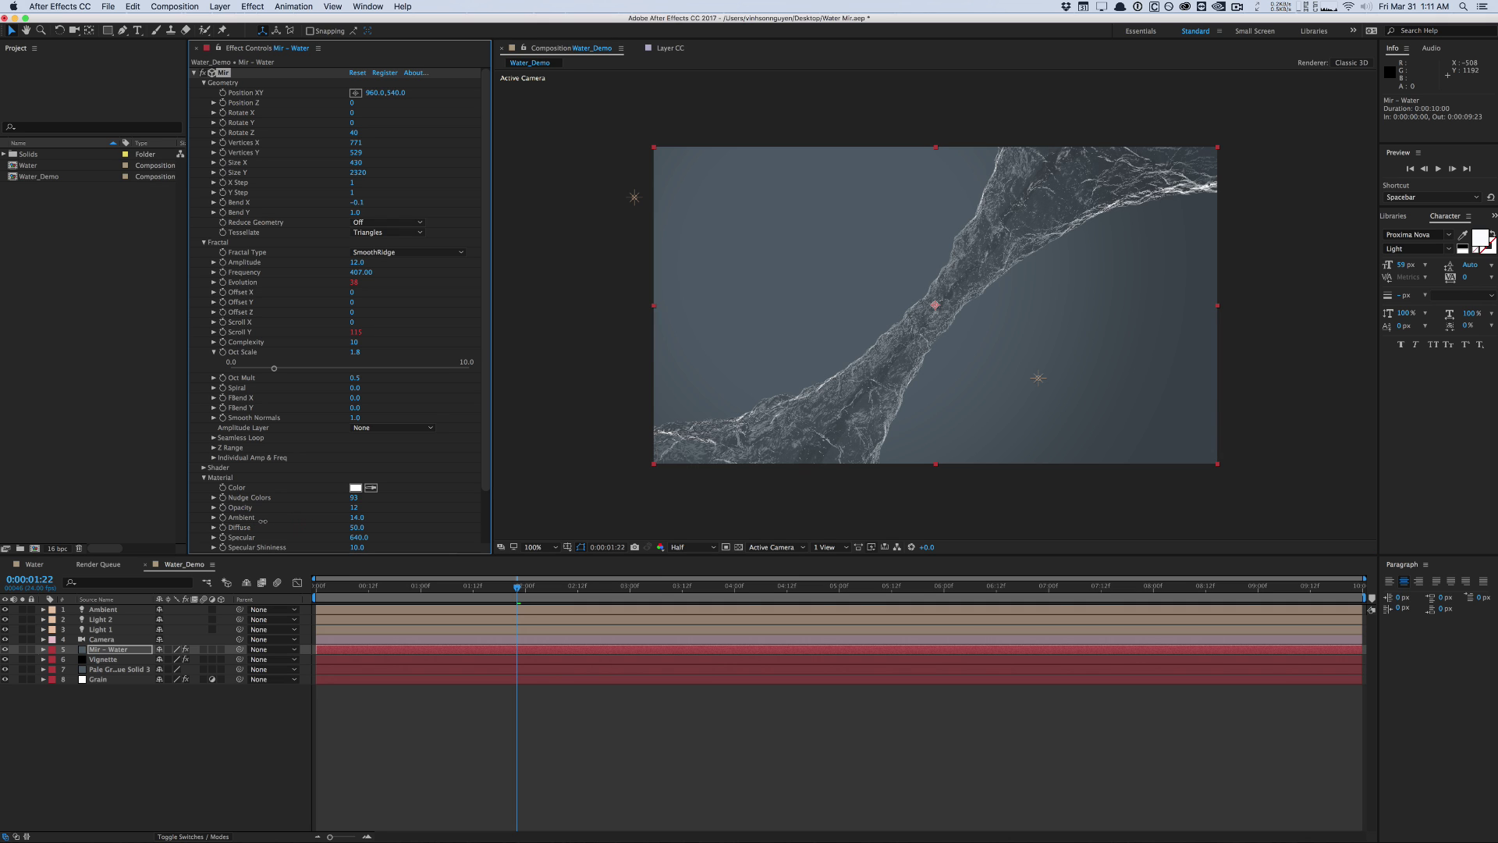
drag(351, 537, 481, 500)
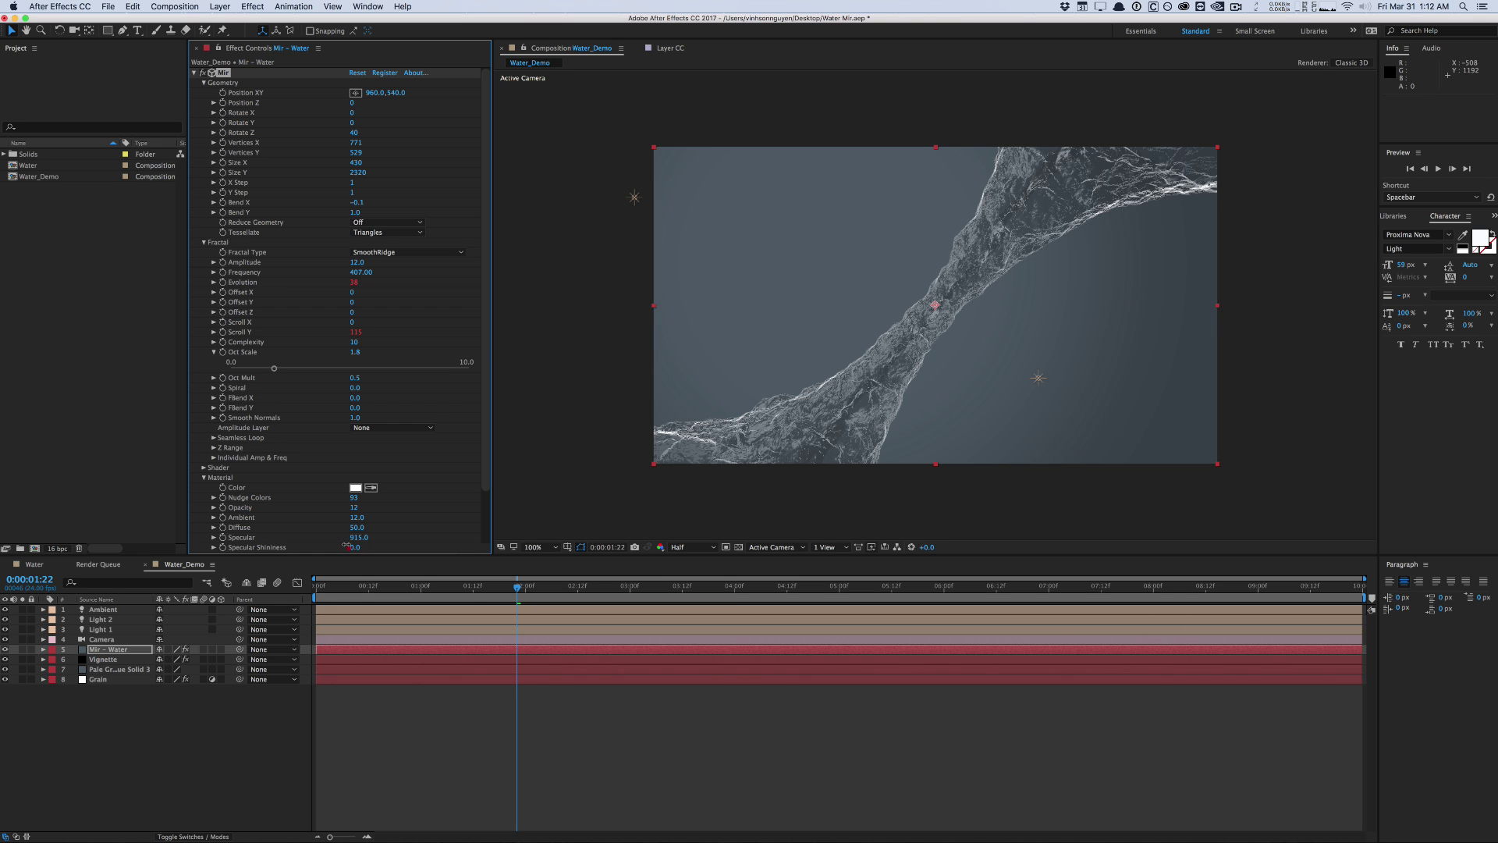
drag(349, 541, 345, 537)
click(356, 488)
mouse_move(468, 365)
mouse_down()
mouse_move(468, 380)
mouse_move(334, 303)
mouse_up()
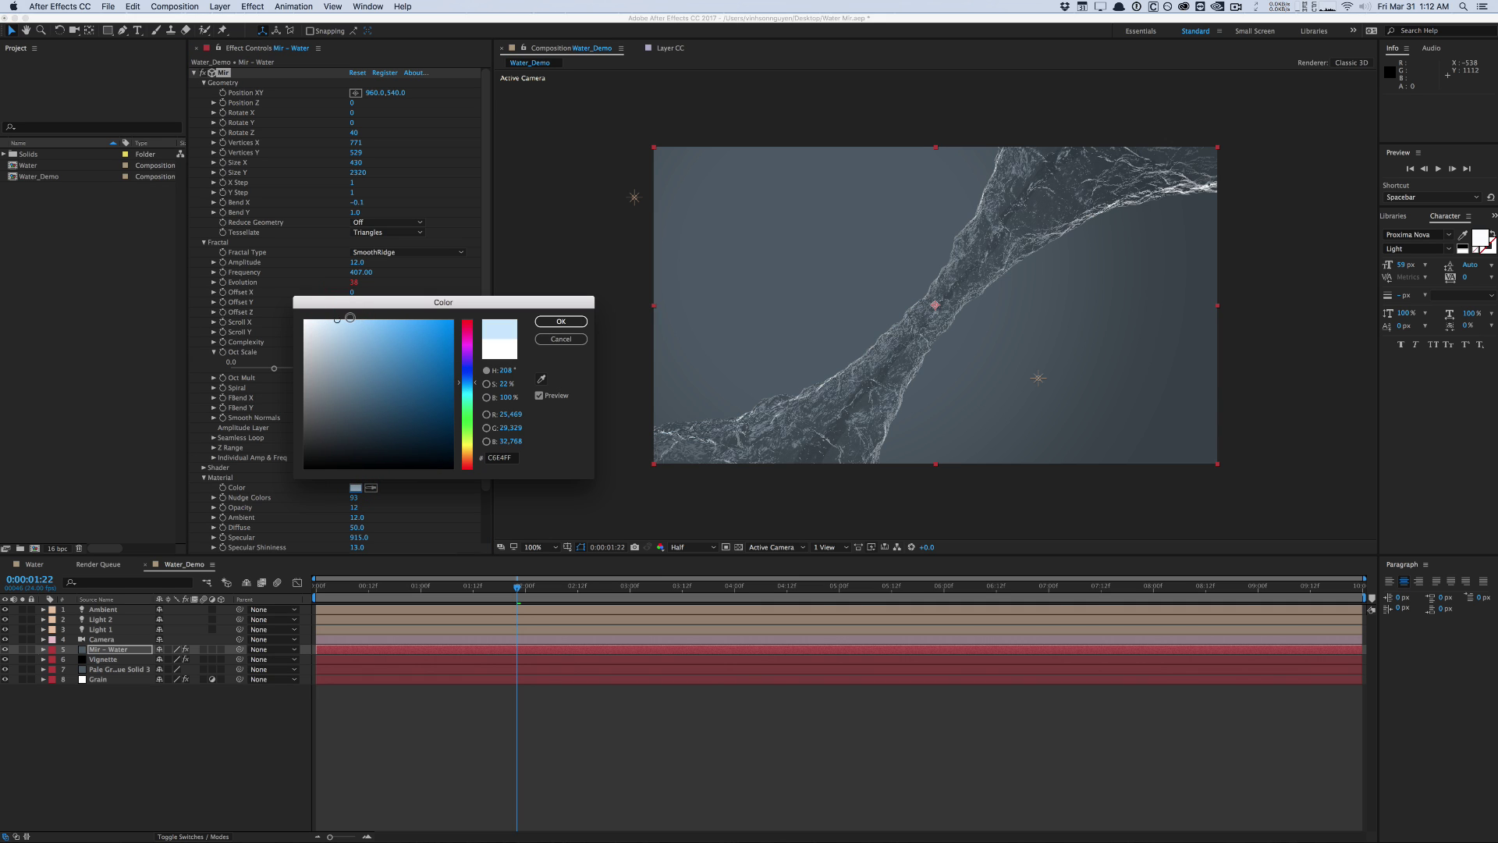
Accept the pale blue material, widen the ribbon to Size X 840, and lower material opacity to 10
key(Return)
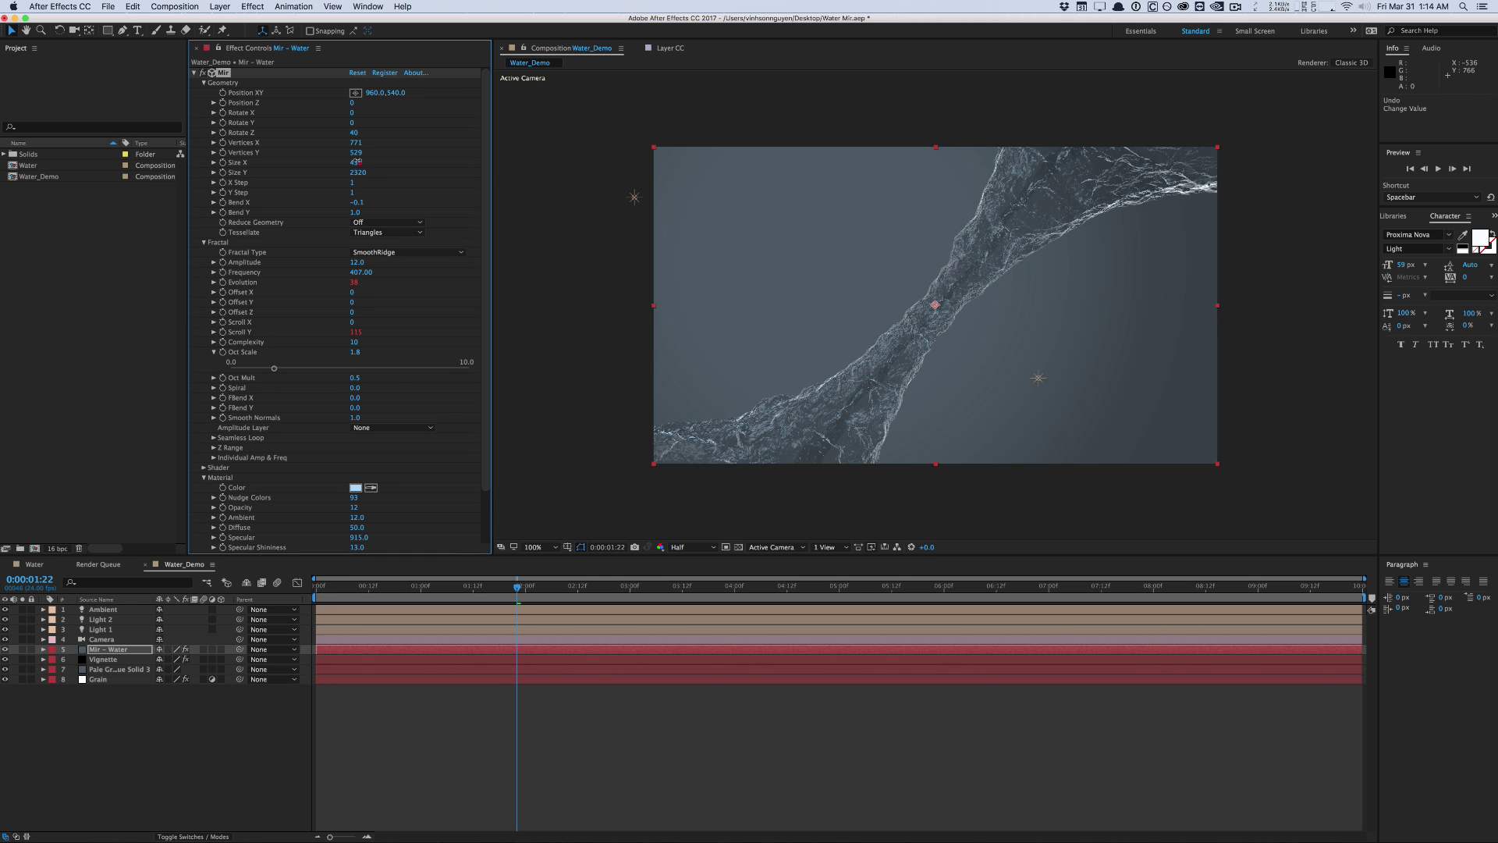
drag(356, 161, 363, 159)
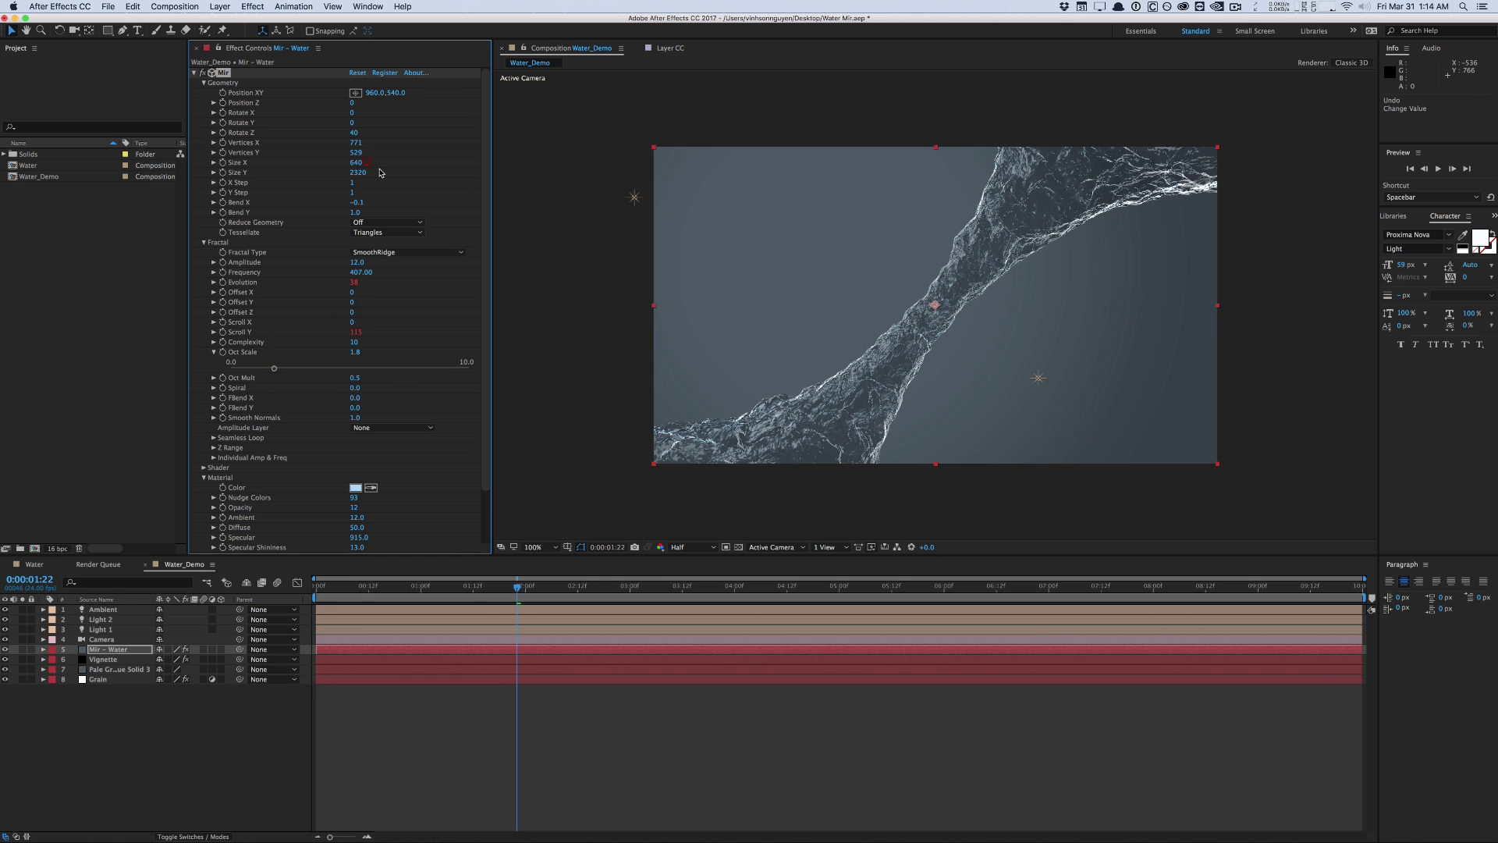
drag(541, 584, 895, 564)
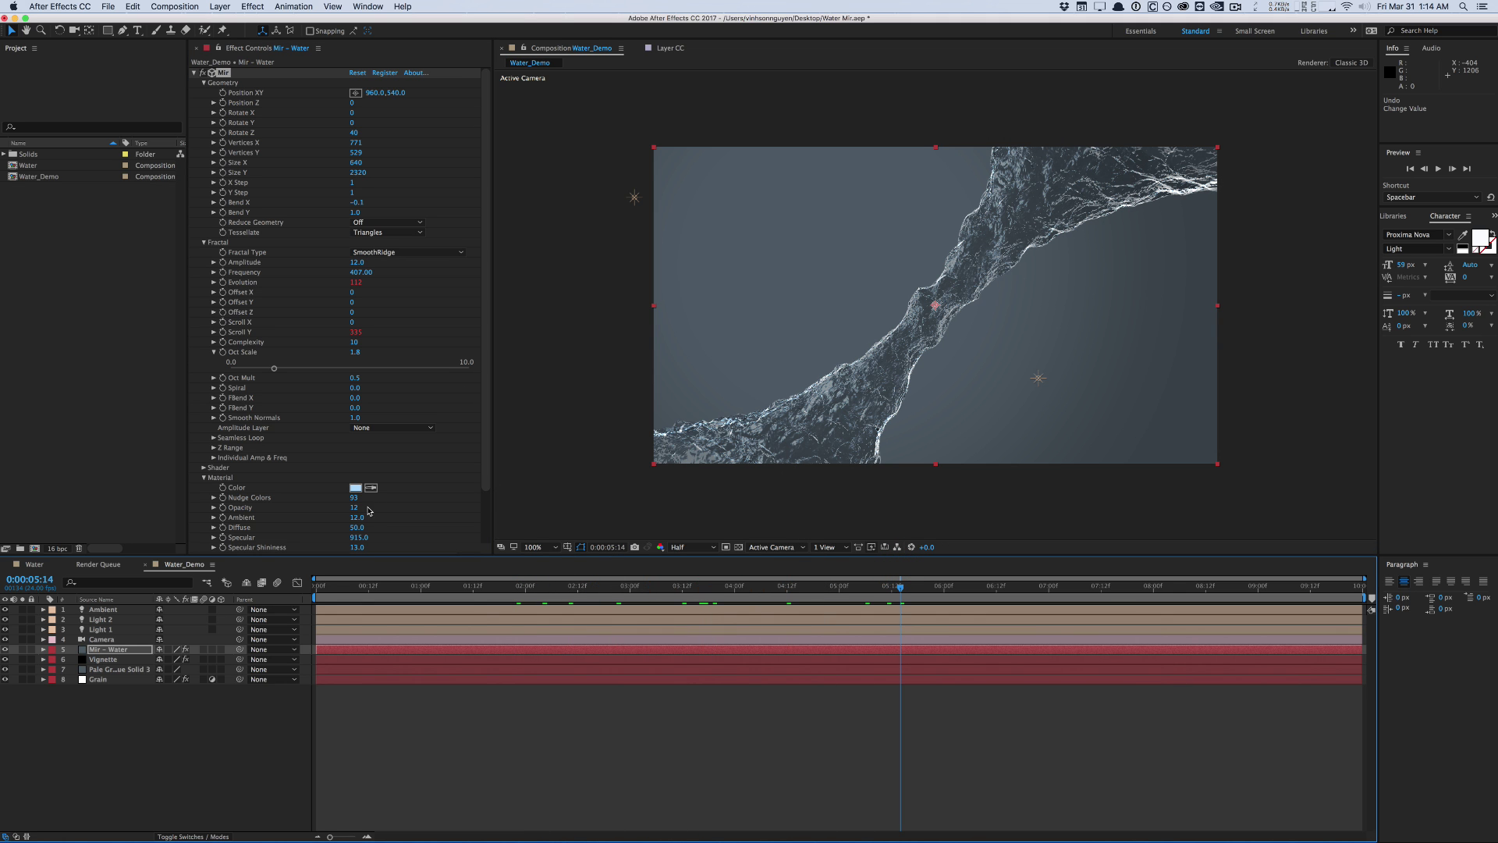
drag(354, 507, 351, 507)
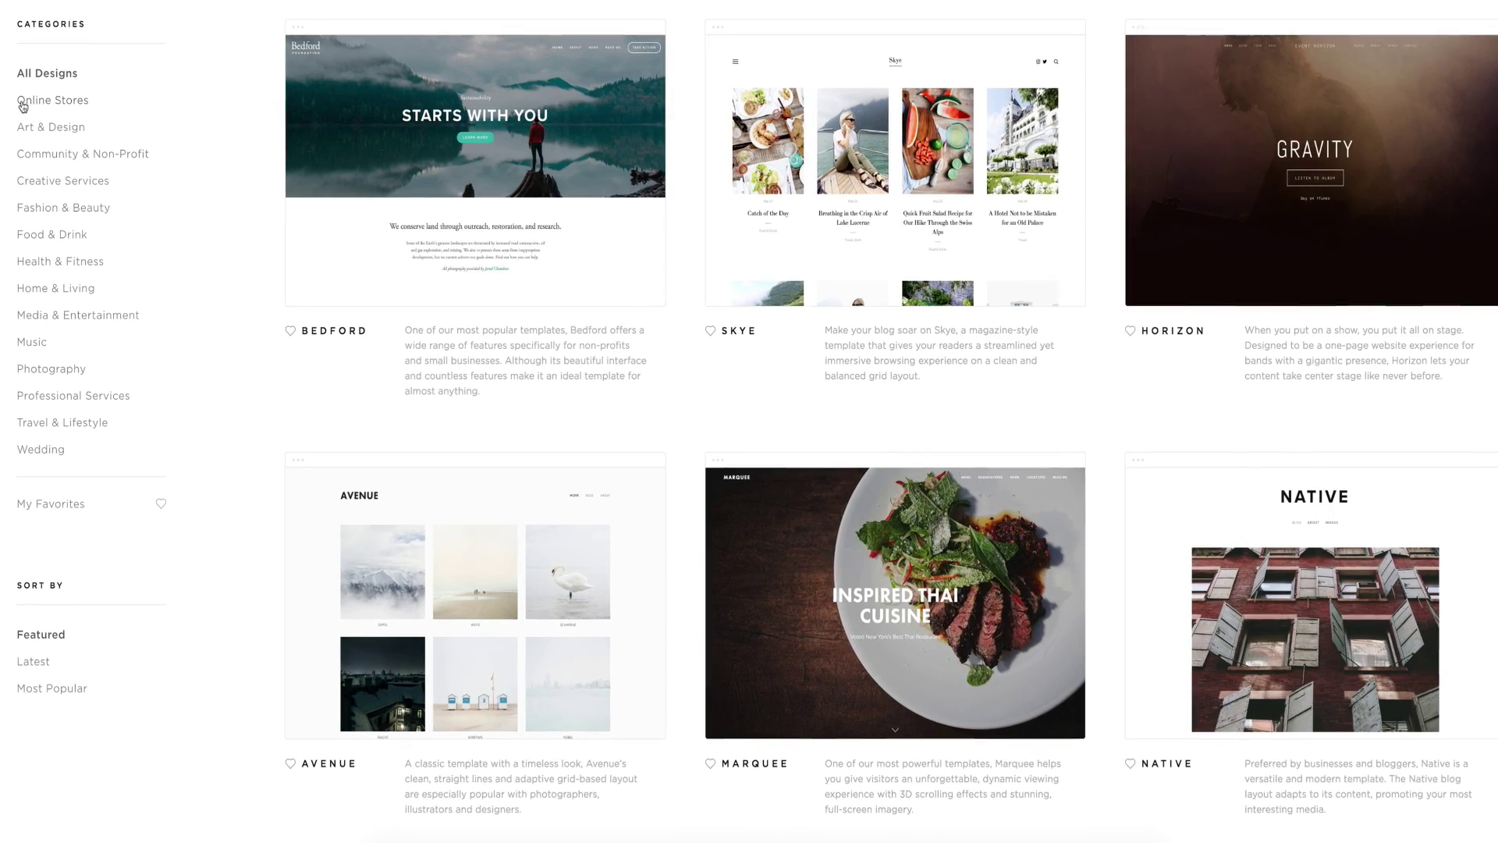
Filter templates to Online Stores and Art & Design, then make the banner button dark grey
click(22, 105)
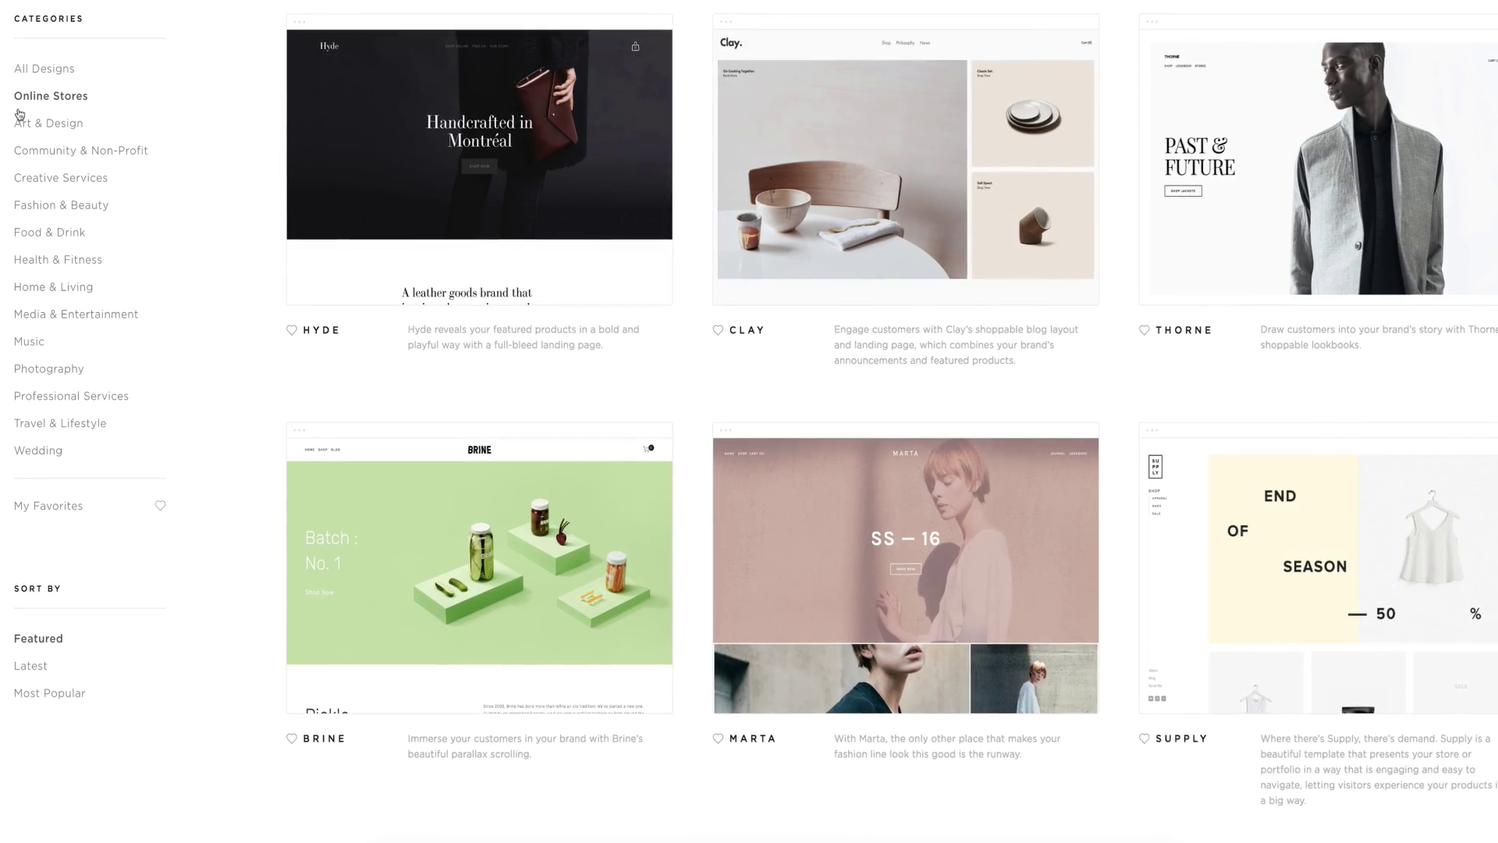
click(20, 119)
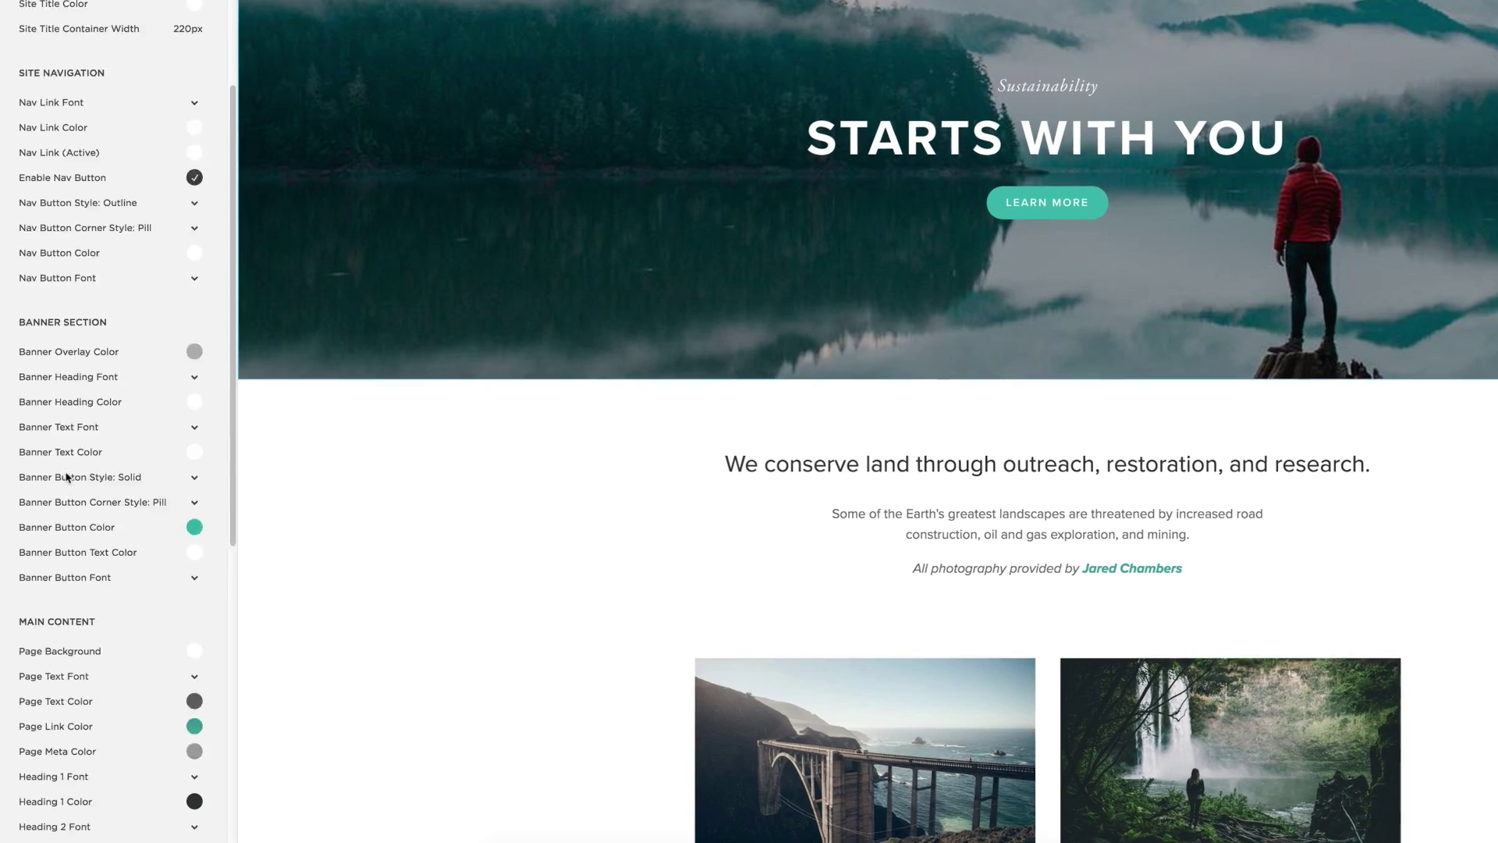
scroll(67, 477, down, 2)
click(194, 443)
drag(105, 347, 122, 348)
click(30, 445)
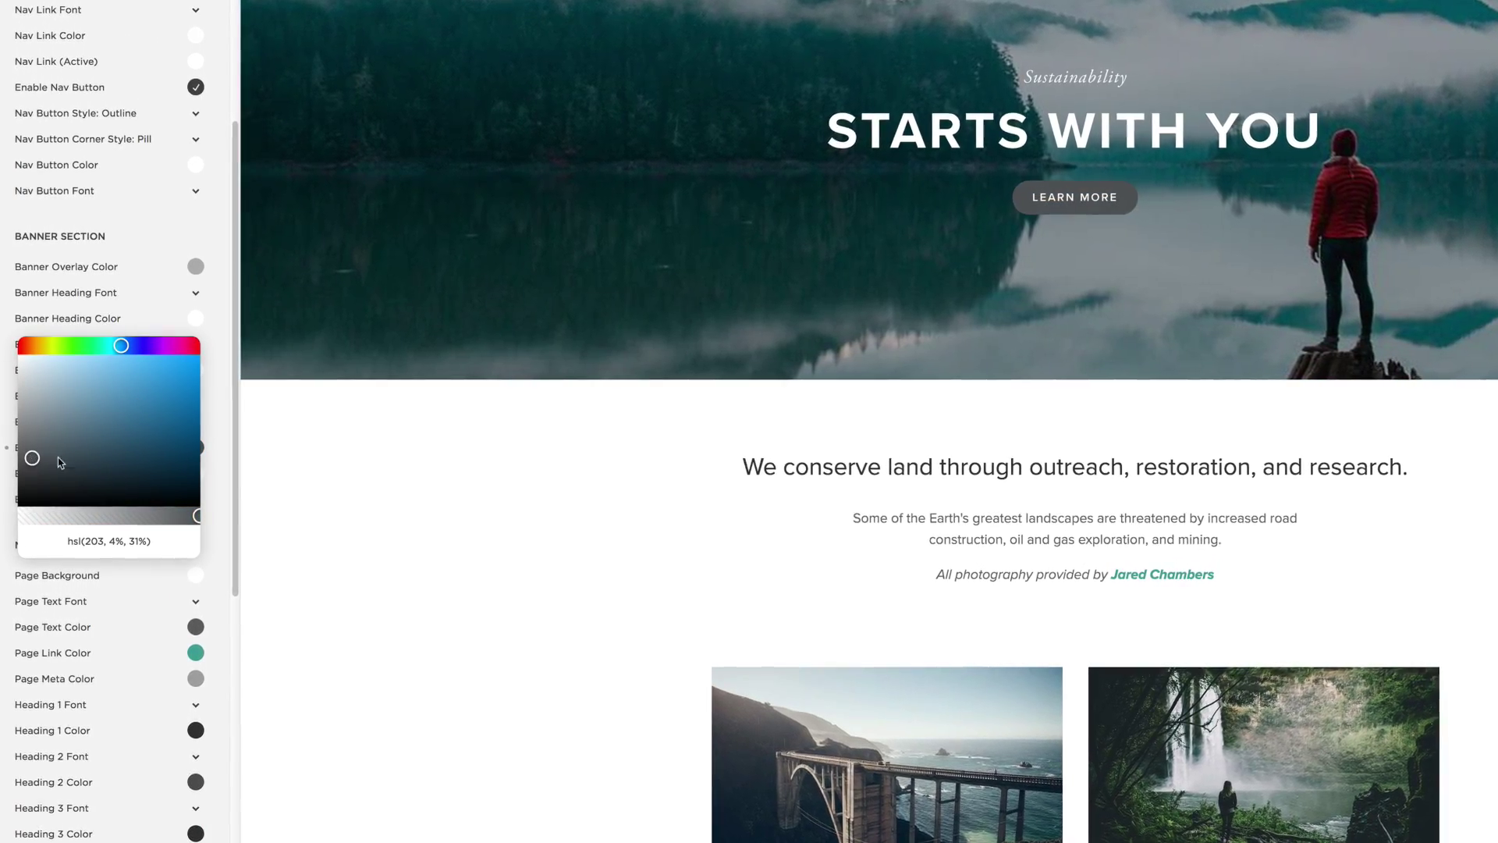
click(221, 569)
Set the page link colour to bright blue, hsl(209, 81%, 62%)
scroll(211, 577, down, 2)
click(196, 578)
click(123, 478)
drag(120, 534, 137, 504)
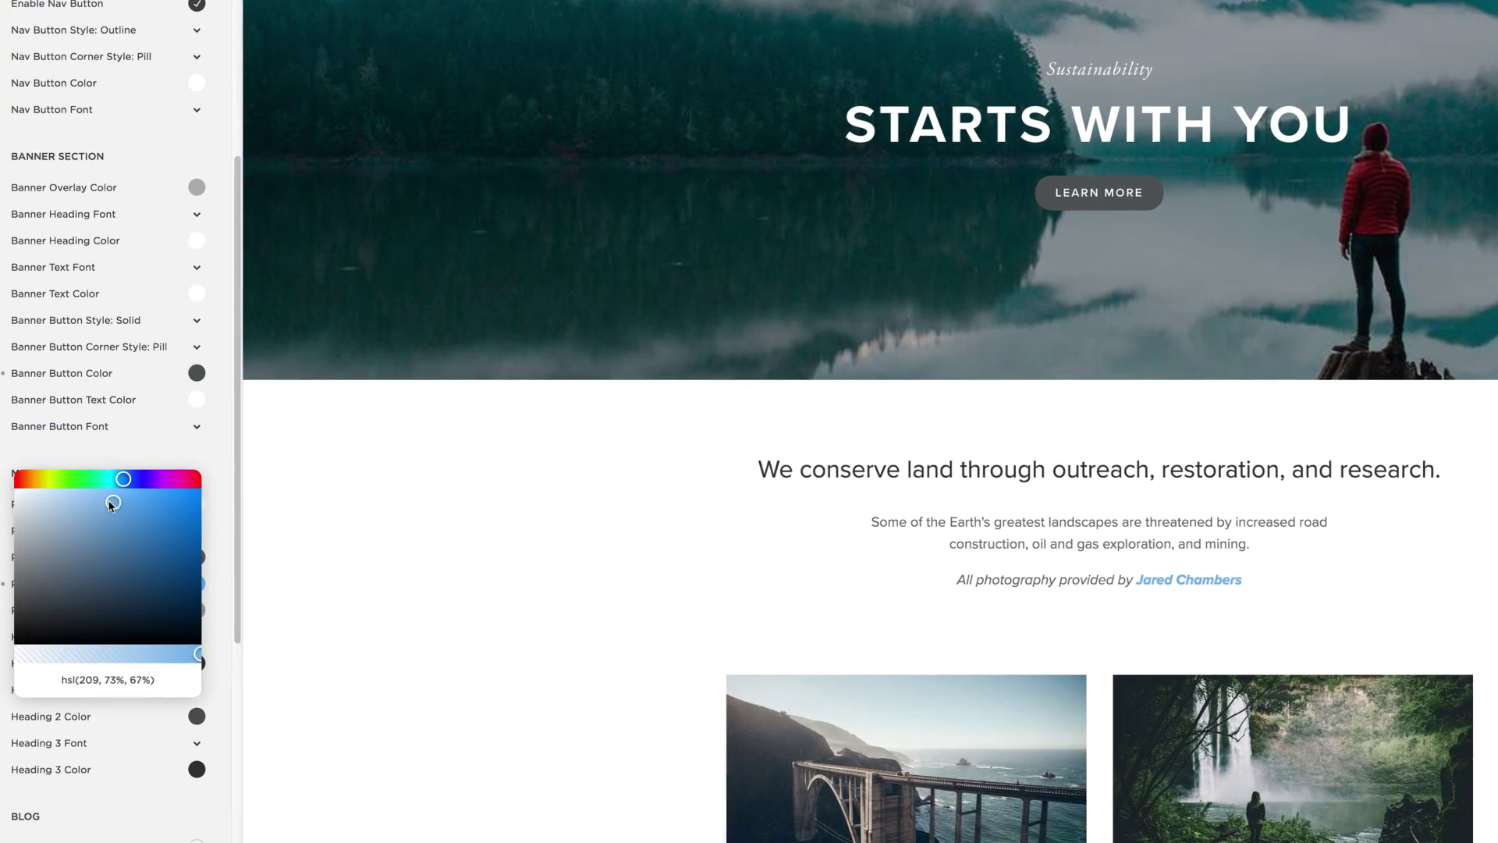
click(230, 493)
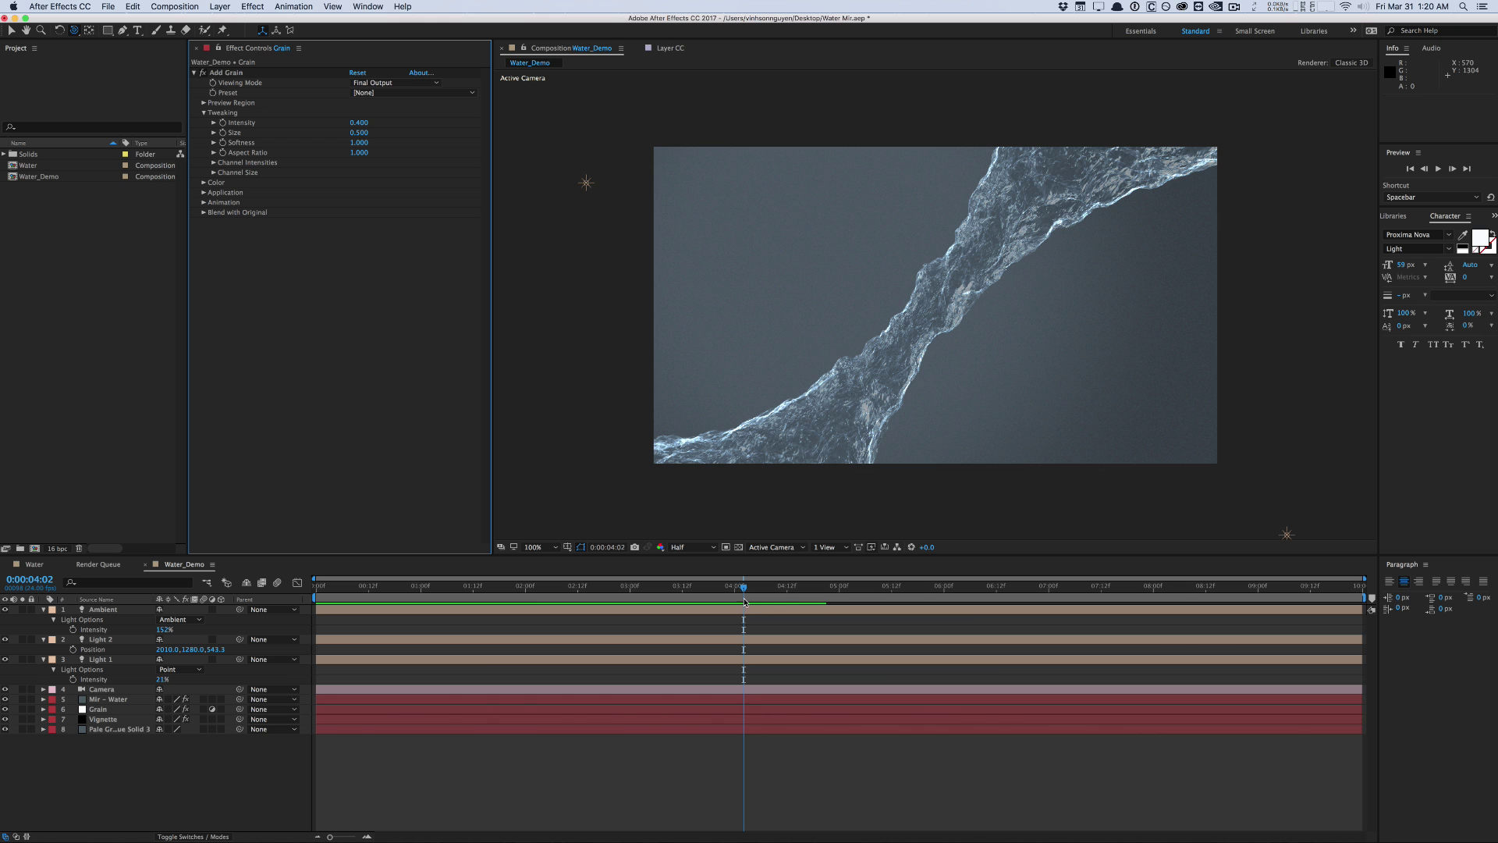
Lower Light 2's intensity to 31%, then bring up the Mir – Water effect settings
drag(744, 602, 616, 599)
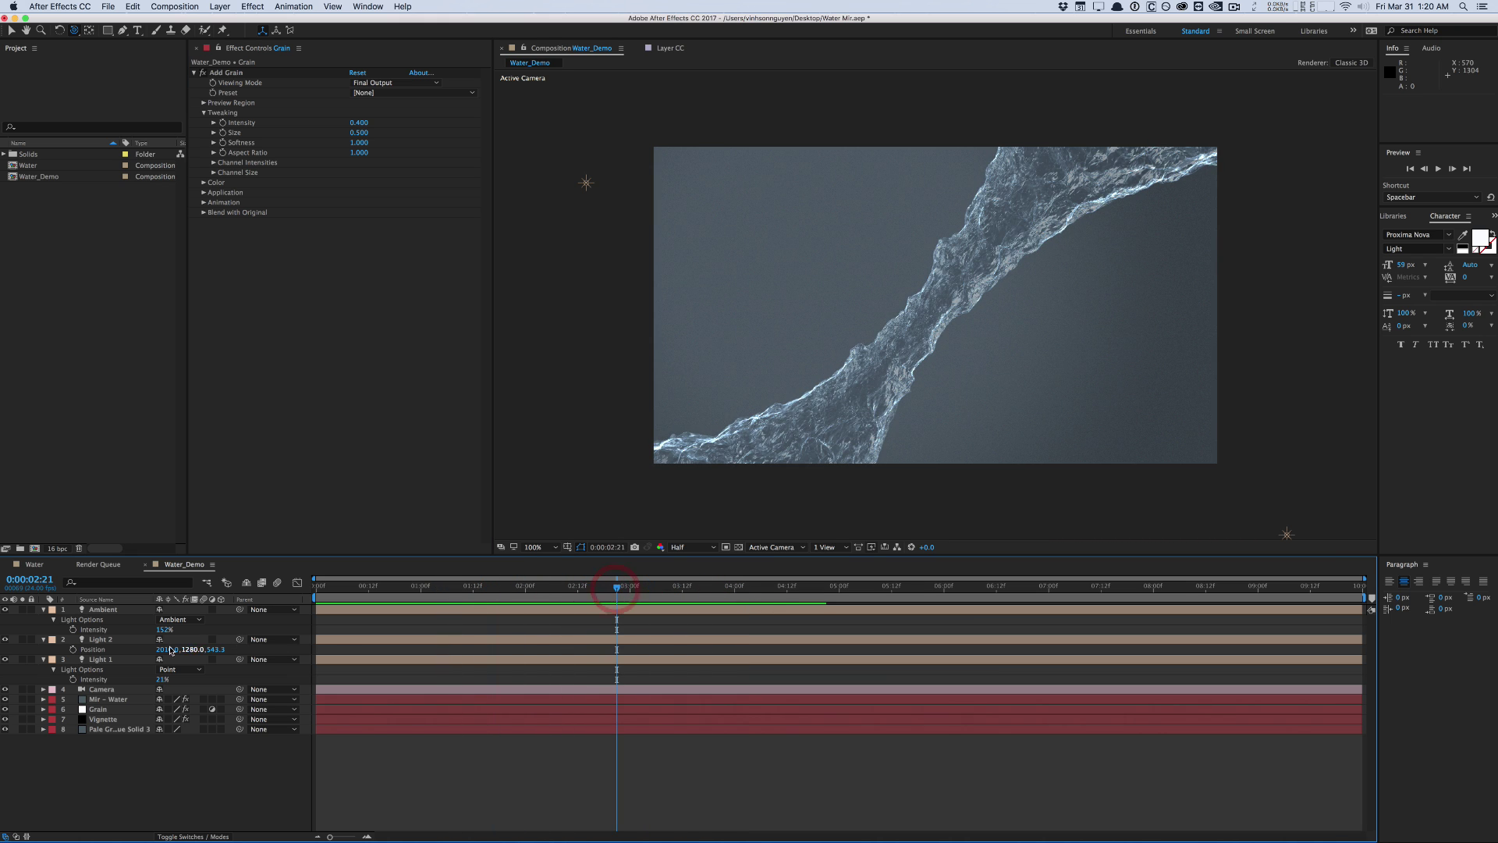
click(140, 641)
key(t)
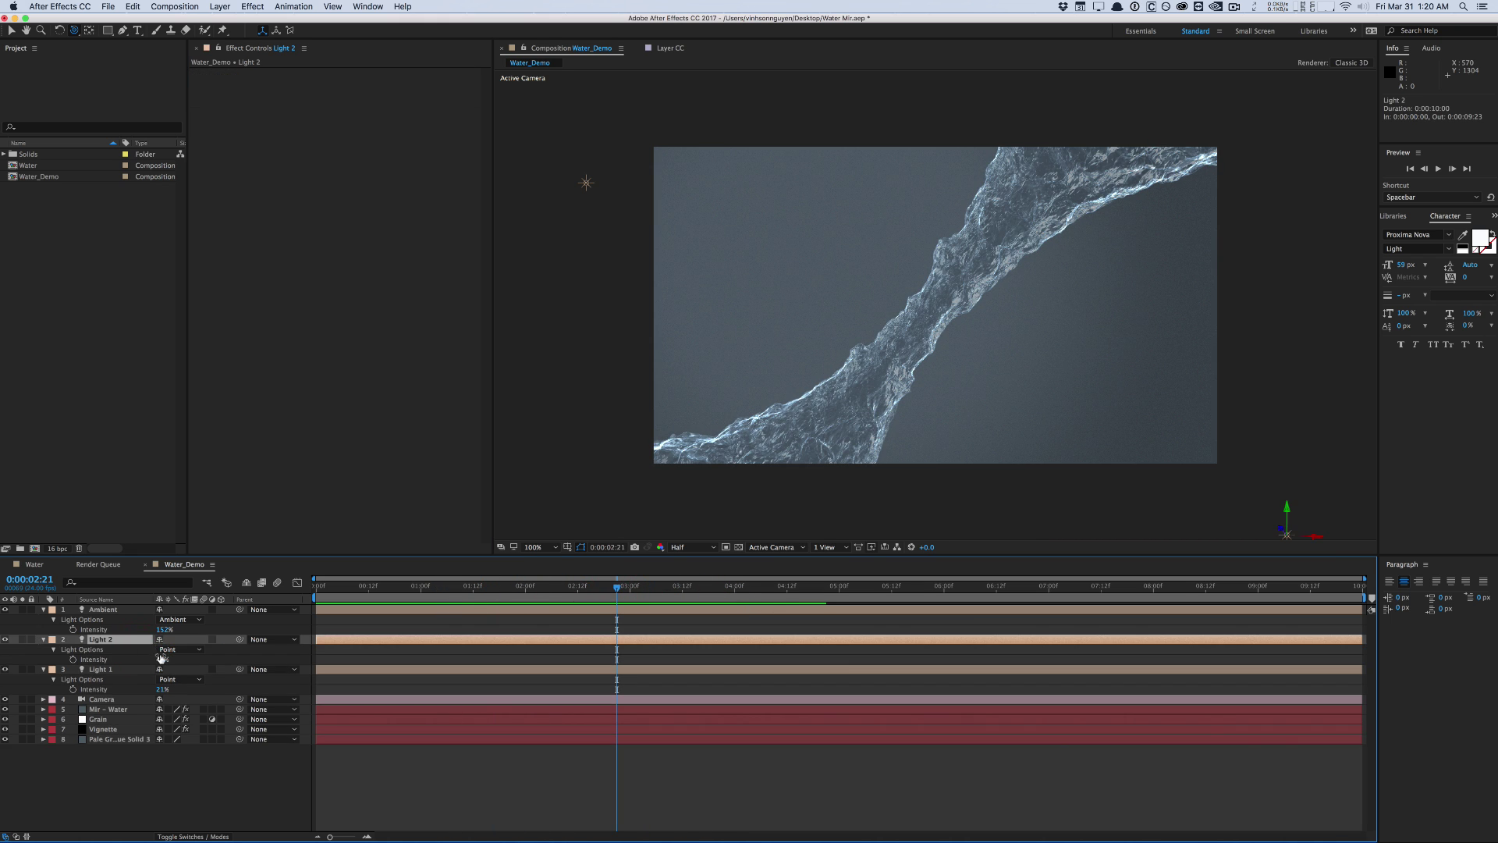
mouse_move(161, 657)
mouse_down()
mouse_move(133, 659)
mouse_move(154, 658)
mouse_up()
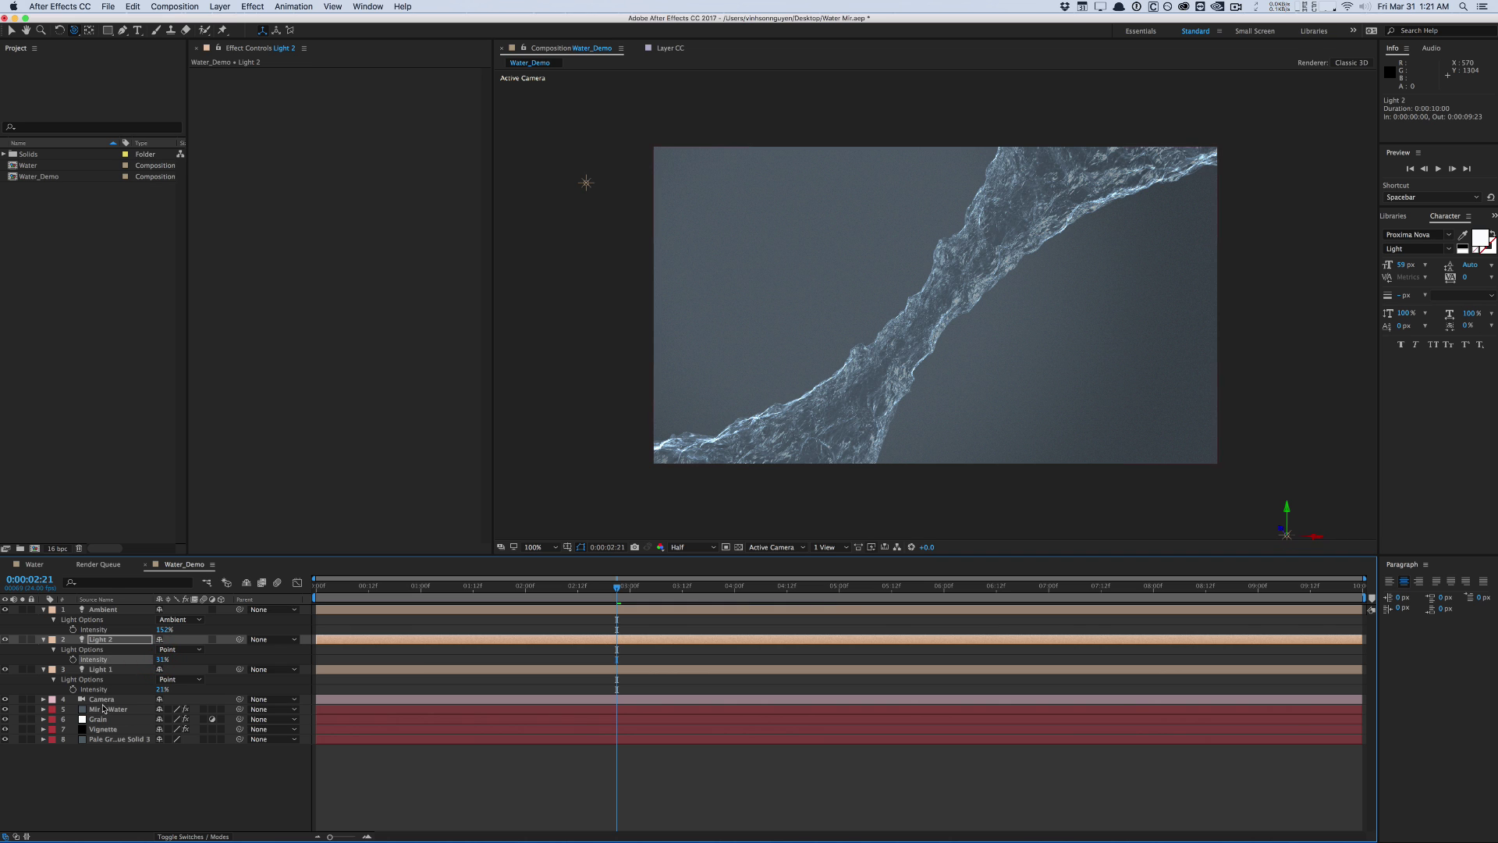
click(104, 708)
drag(477, 425, 475, 493)
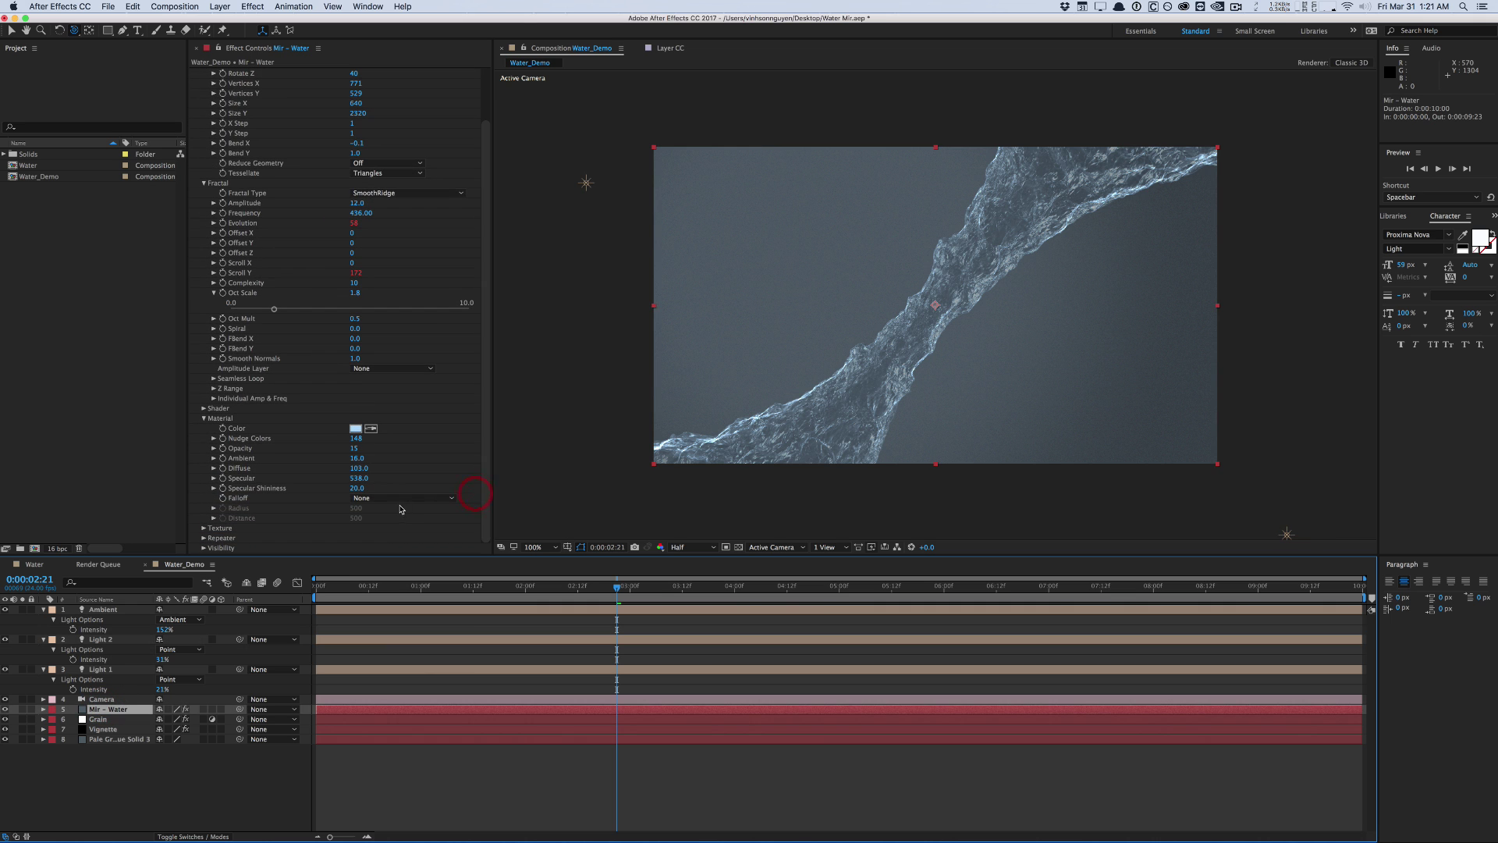
click(350, 485)
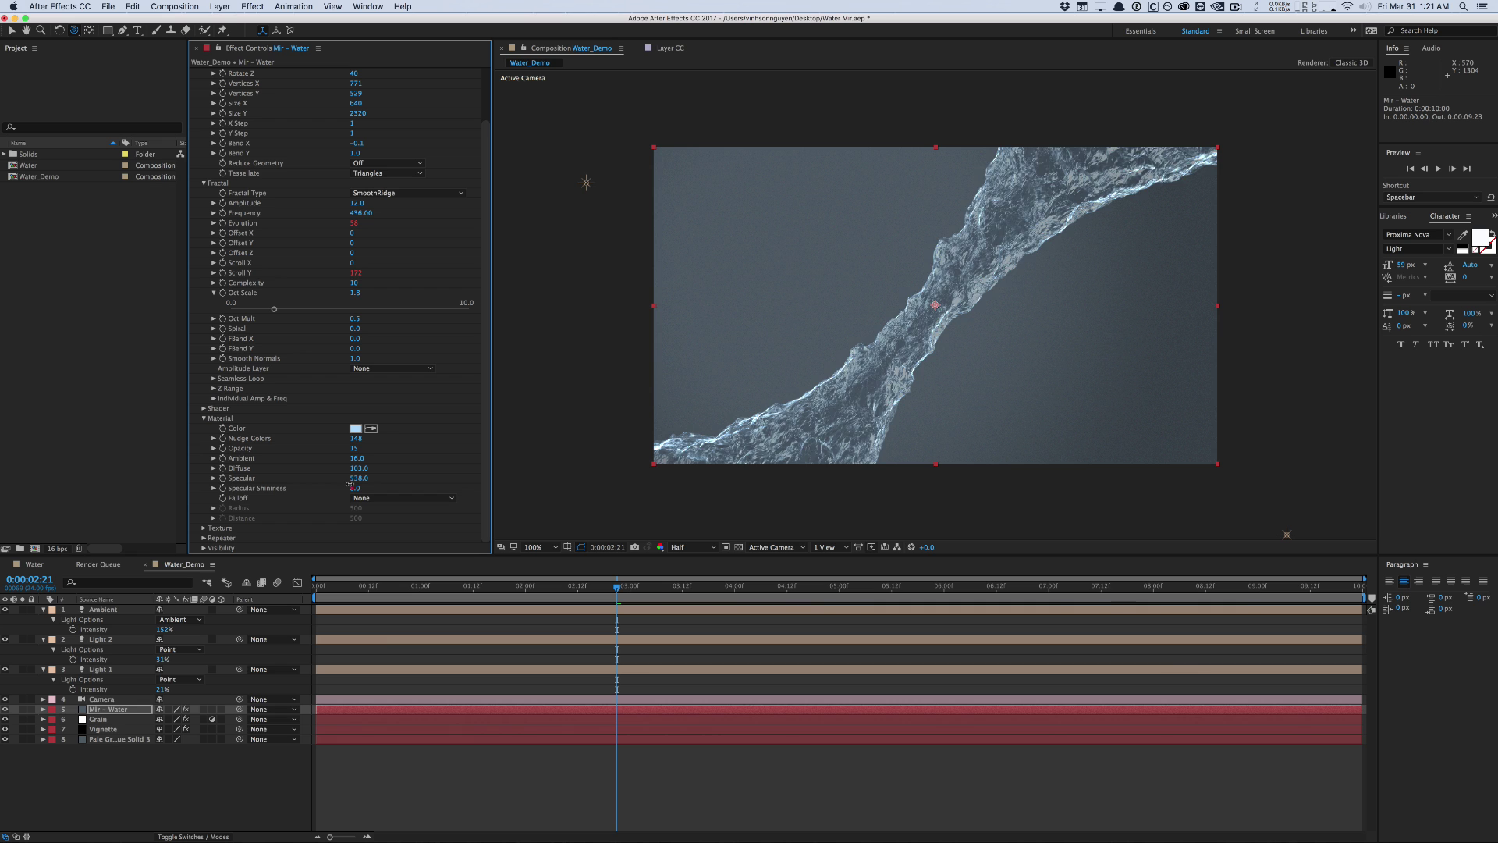
Apply Color Correction > Curves, then Levels, to the Mir – Water layer
click(252, 6)
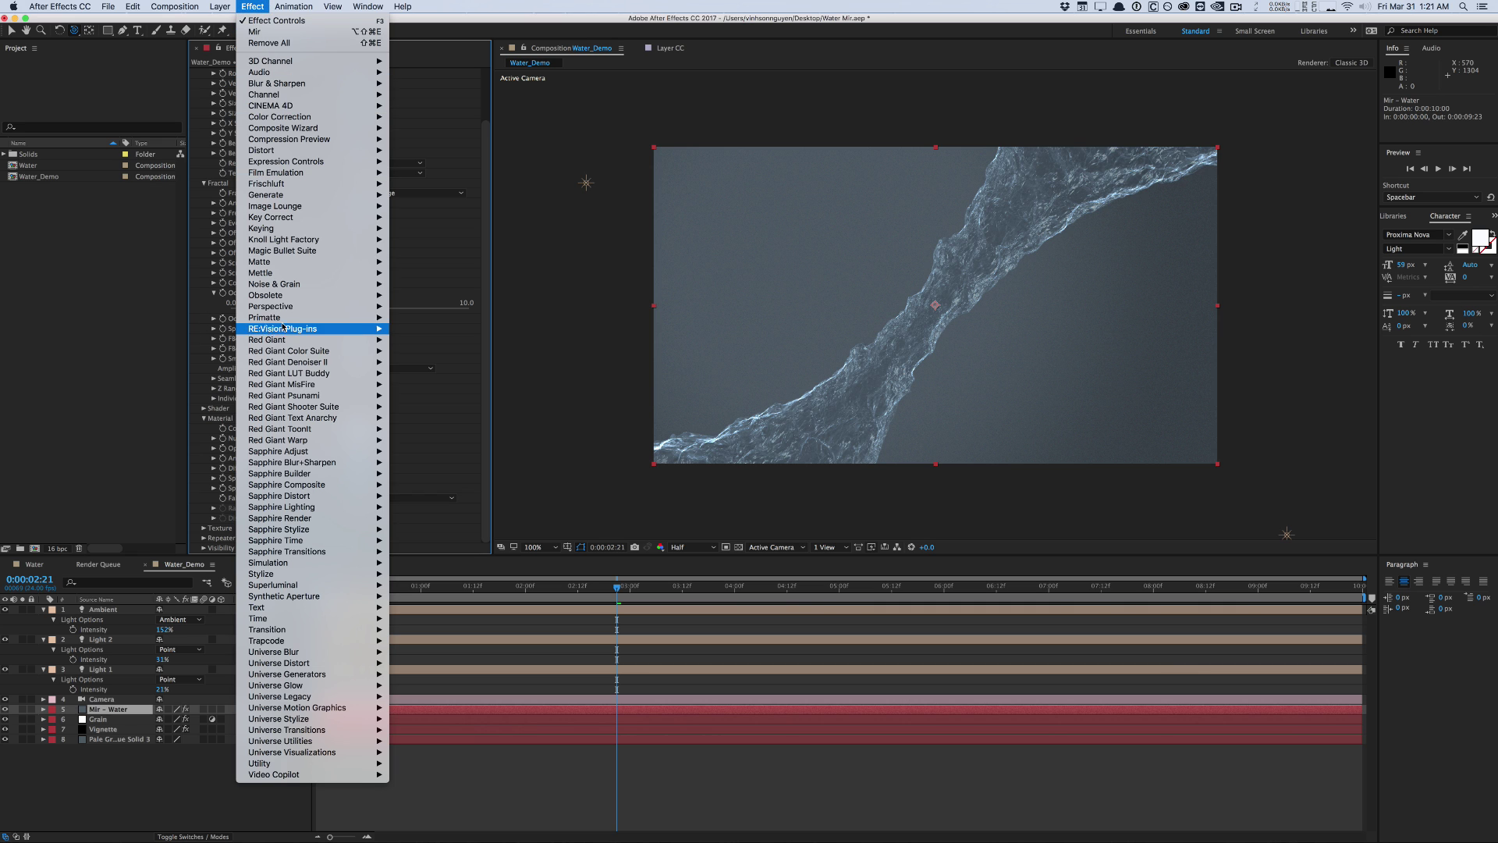
mouse_move(344, 117)
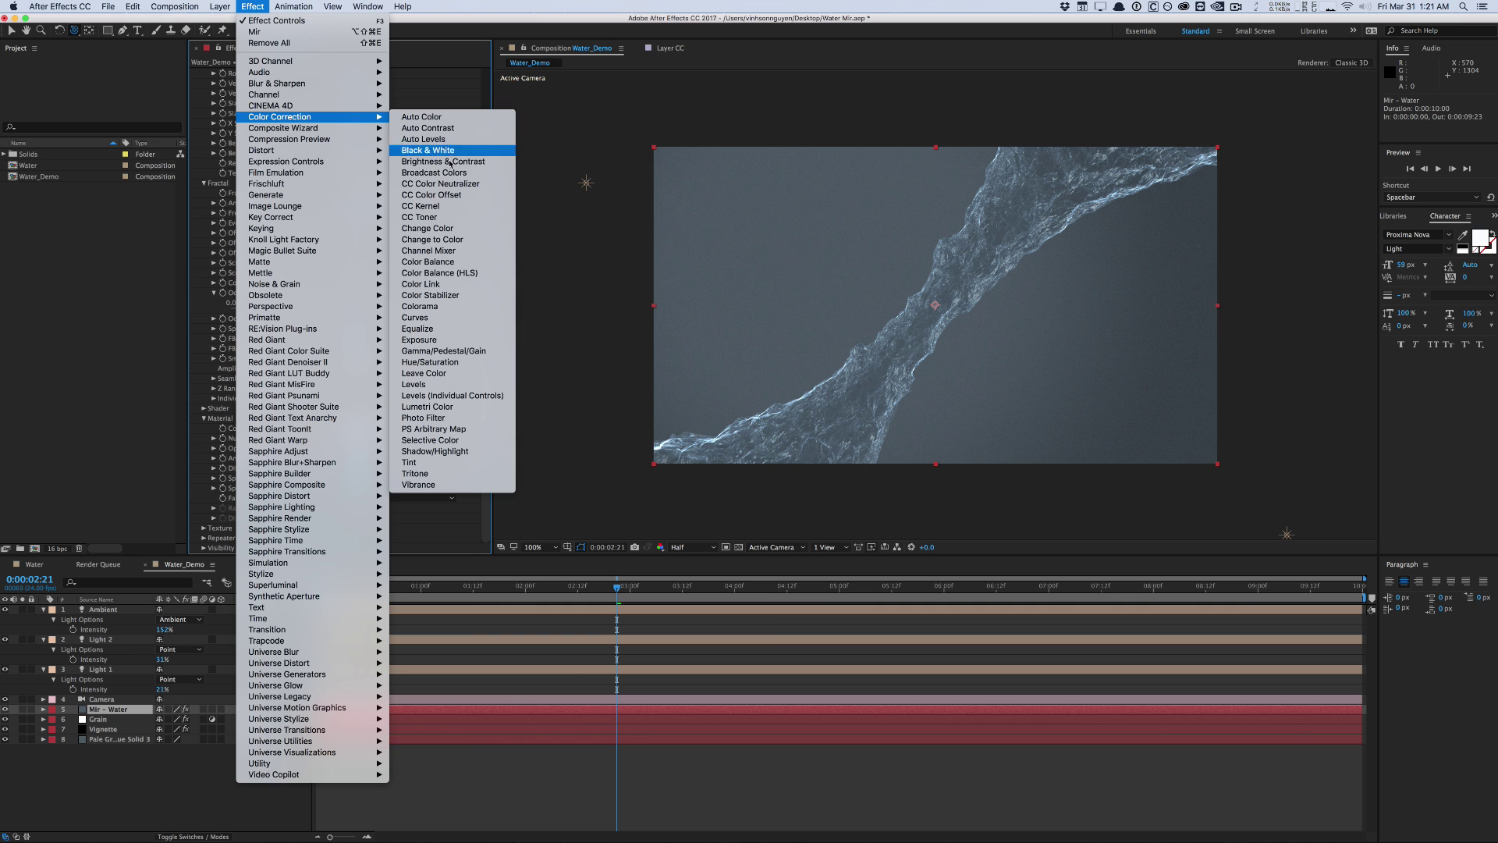
click(433, 324)
click(245, 6)
mouse_move(344, 161)
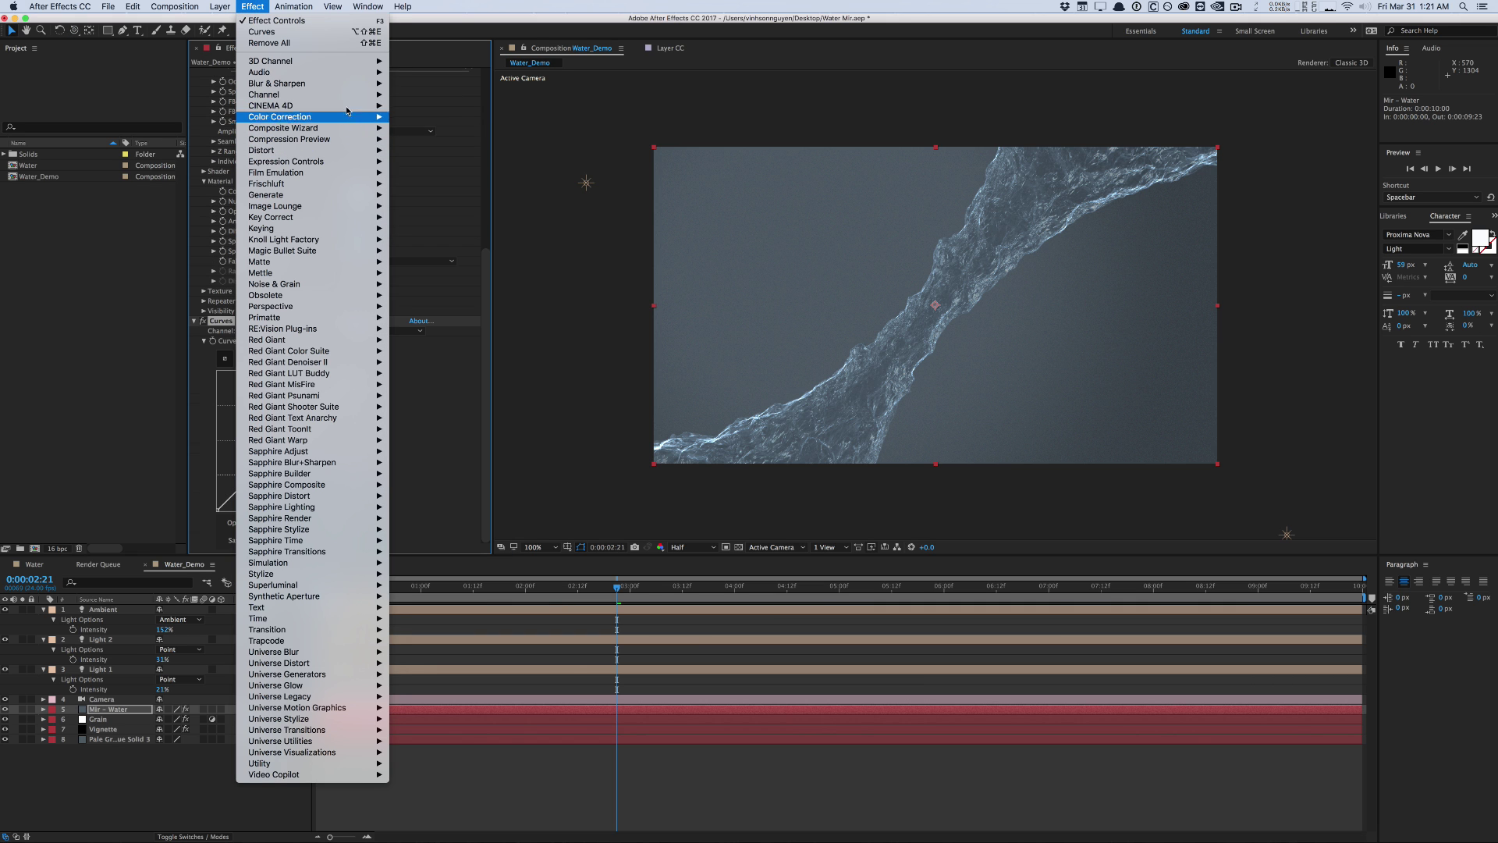
mouse_move(353, 117)
click(453, 385)
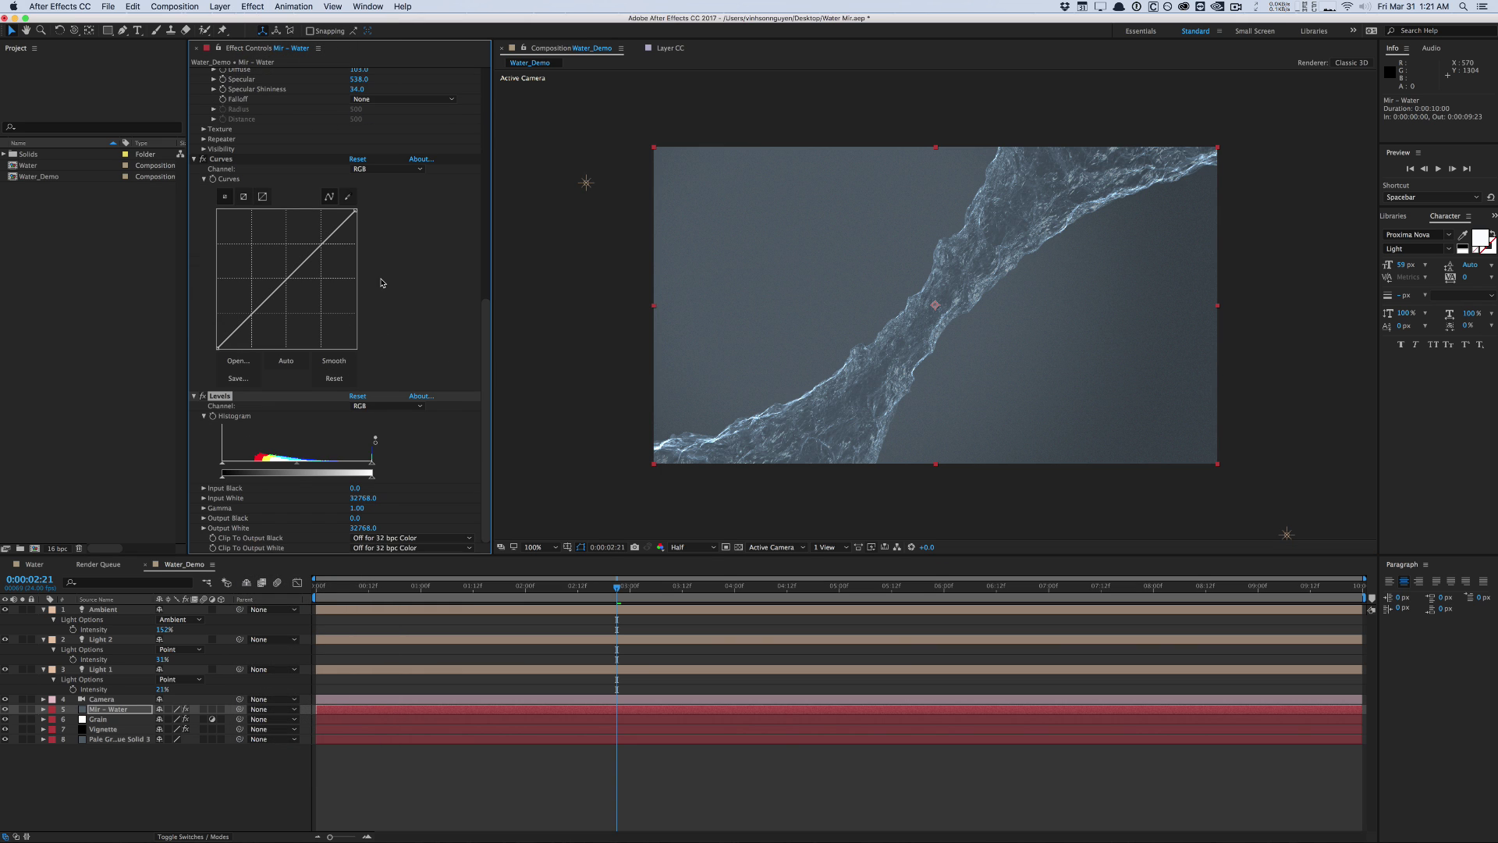
Bend the Curves into an S and set Levels gamma to 0.90 and output black to 2698.5
drag(355, 208, 315, 225)
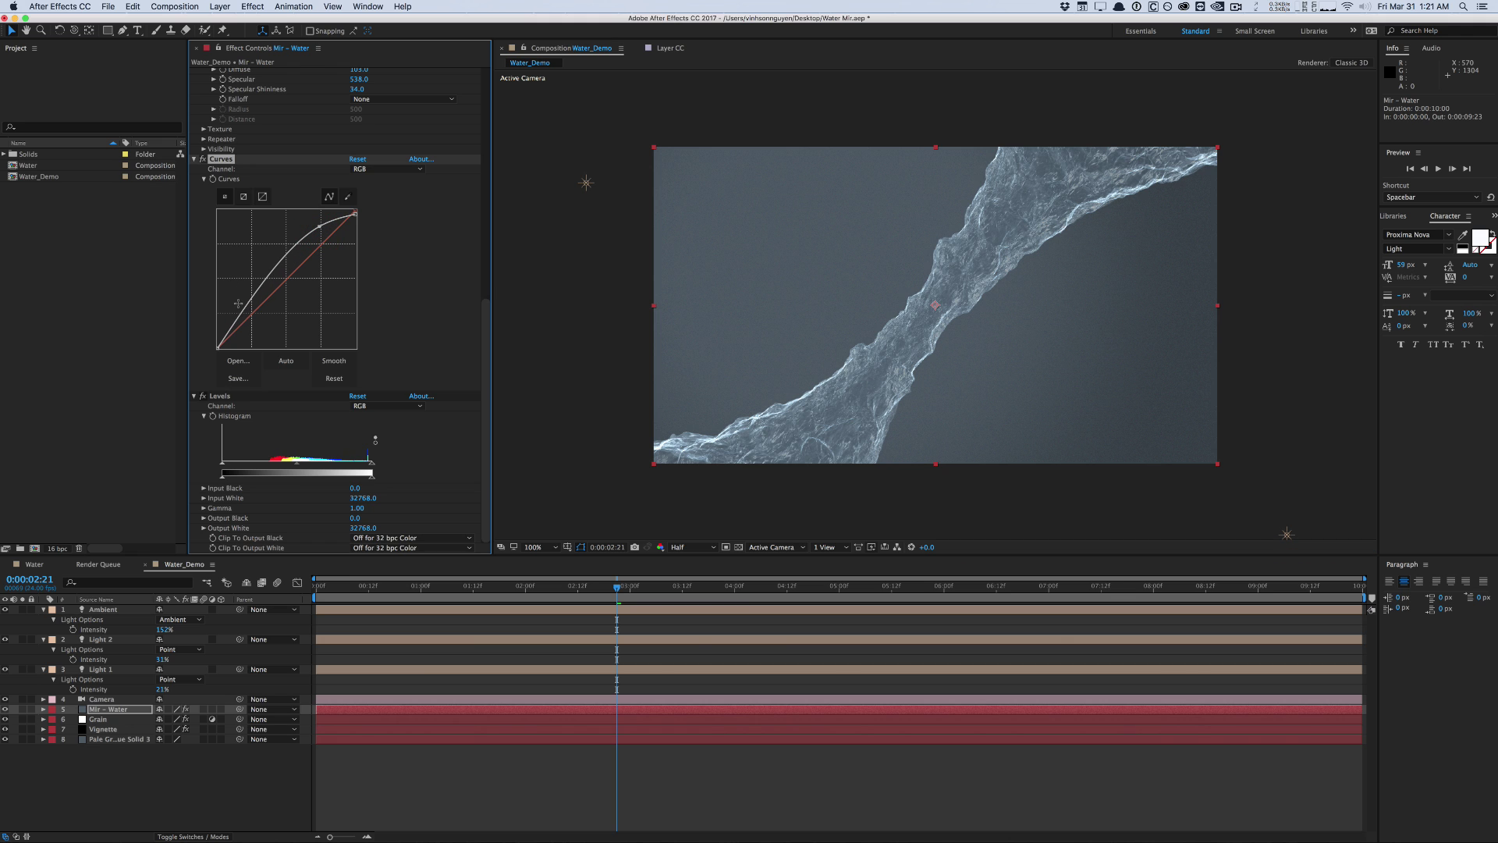
drag(238, 304, 217, 342)
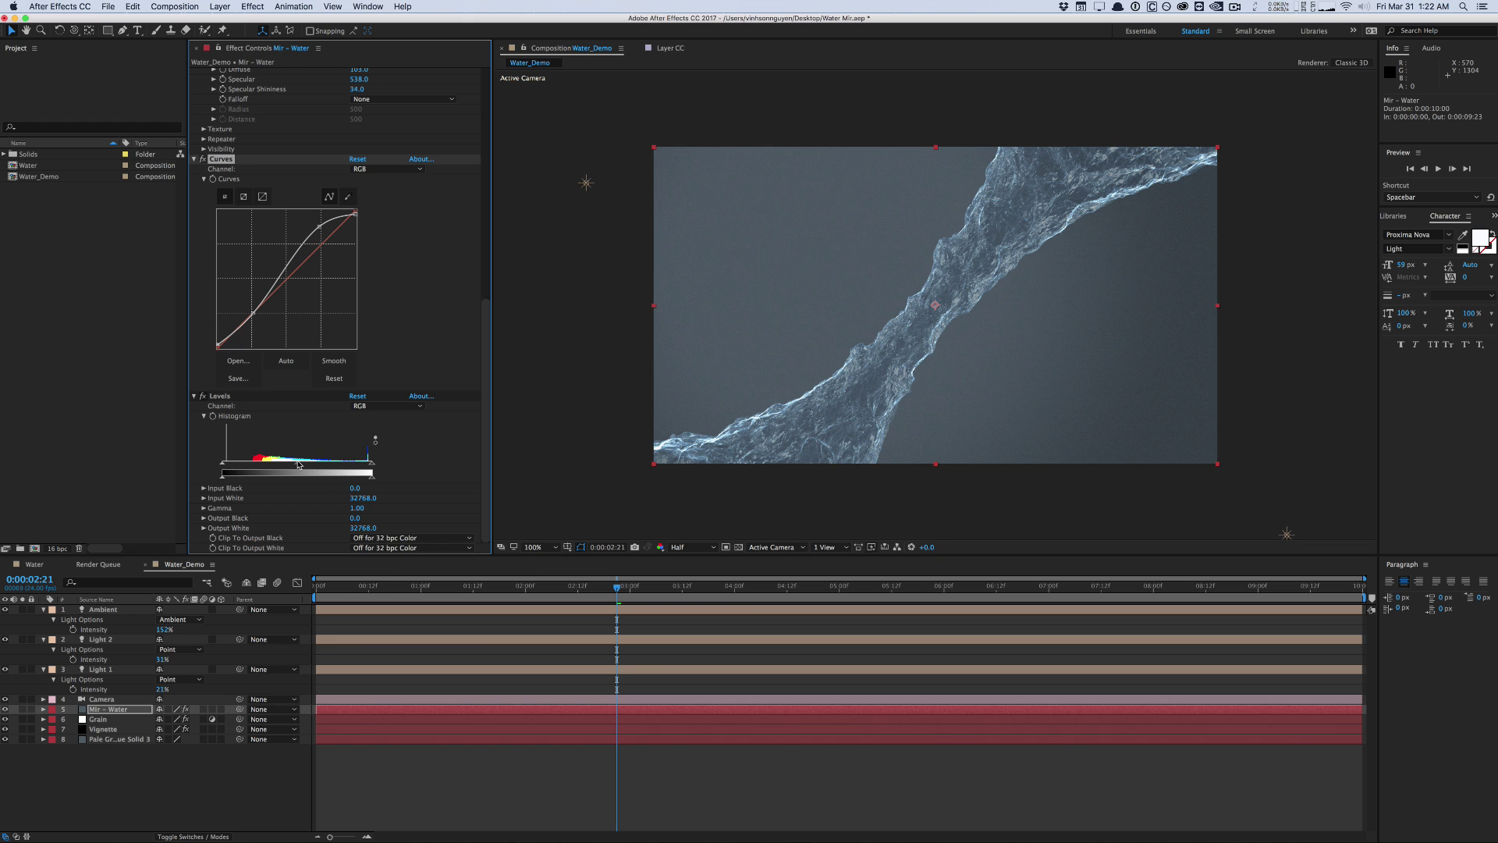
drag(297, 464, 304, 462)
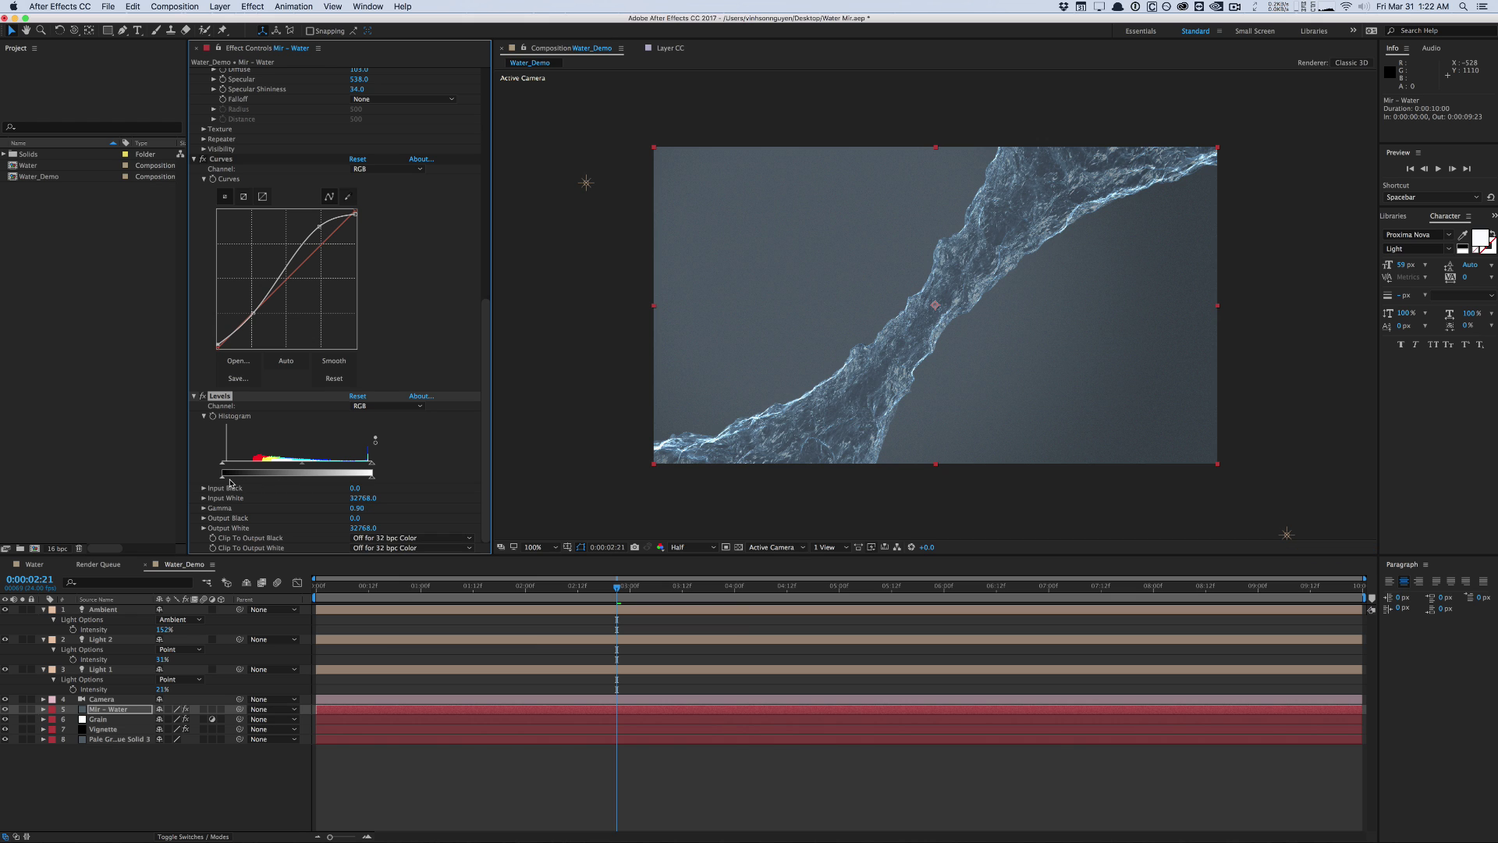
drag(222, 479, 234, 479)
drag(540, 595, 584, 593)
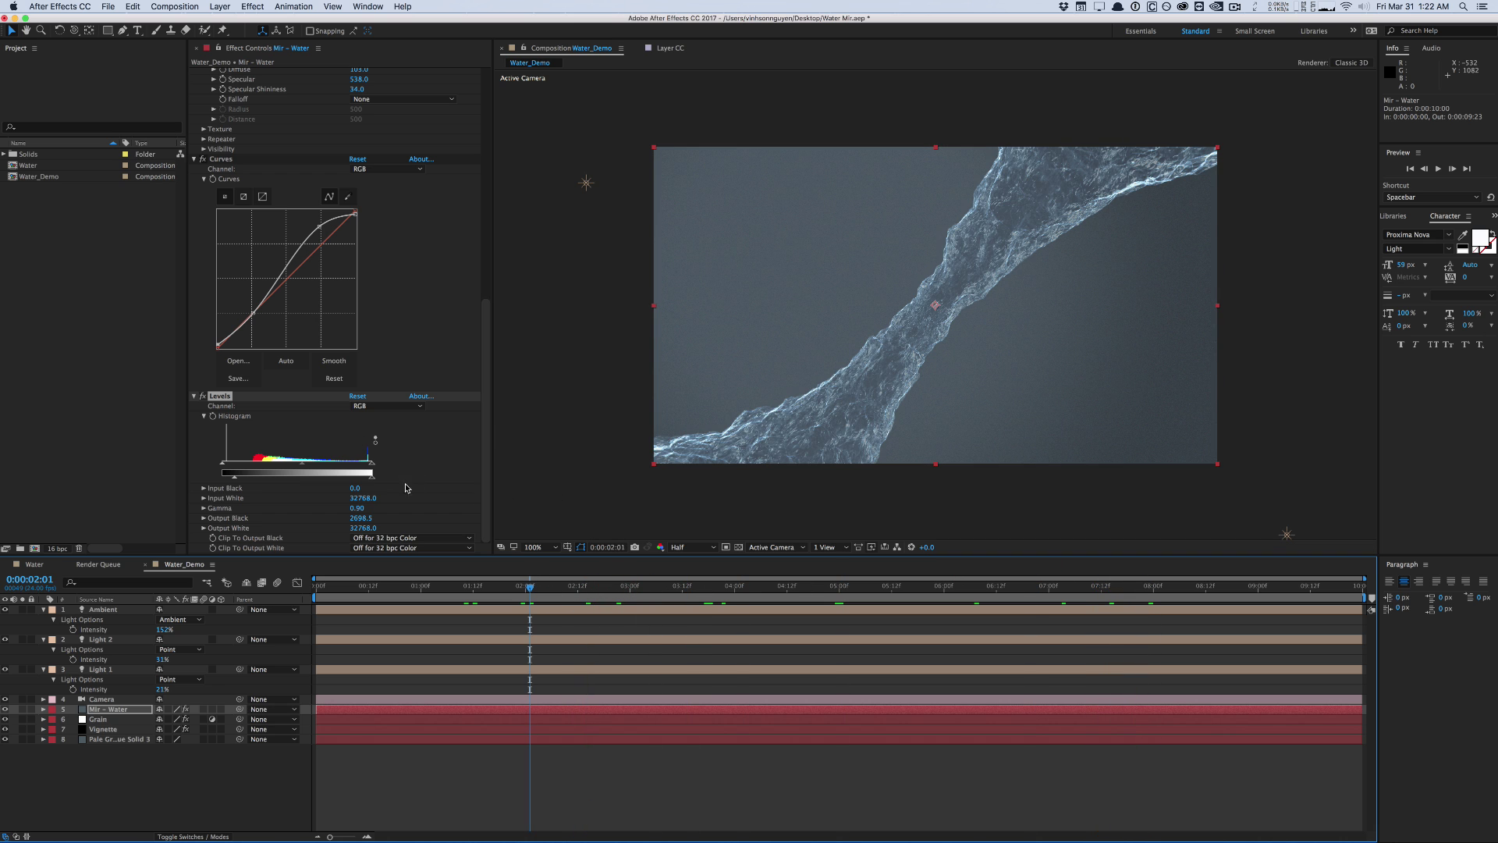
Set the Mir material colour to pale blue BDDEFB
scroll(482, 485, up, 10)
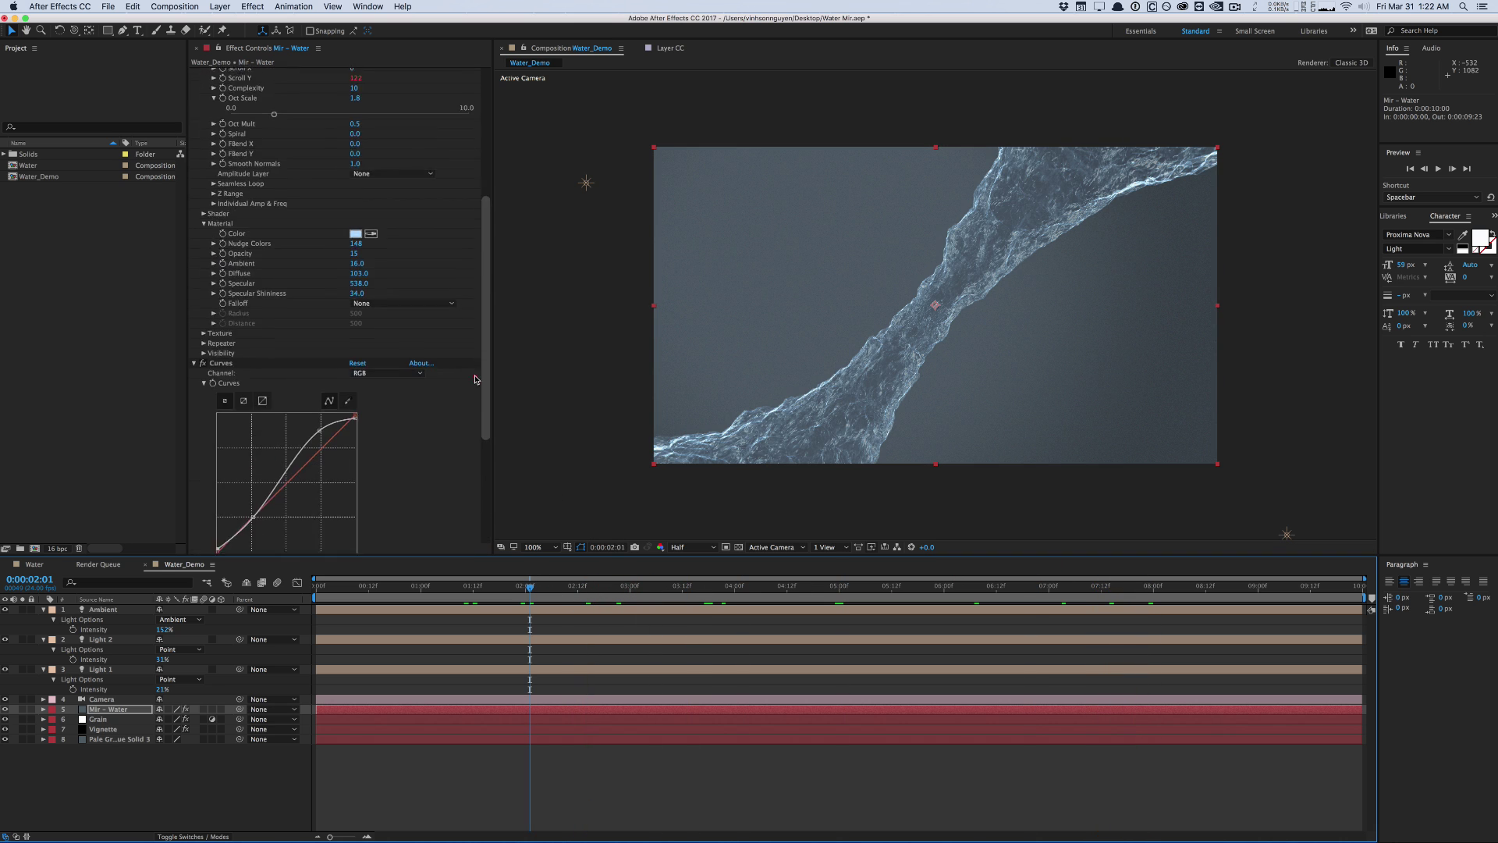
click(355, 234)
click(333, 320)
click(338, 320)
click(561, 321)
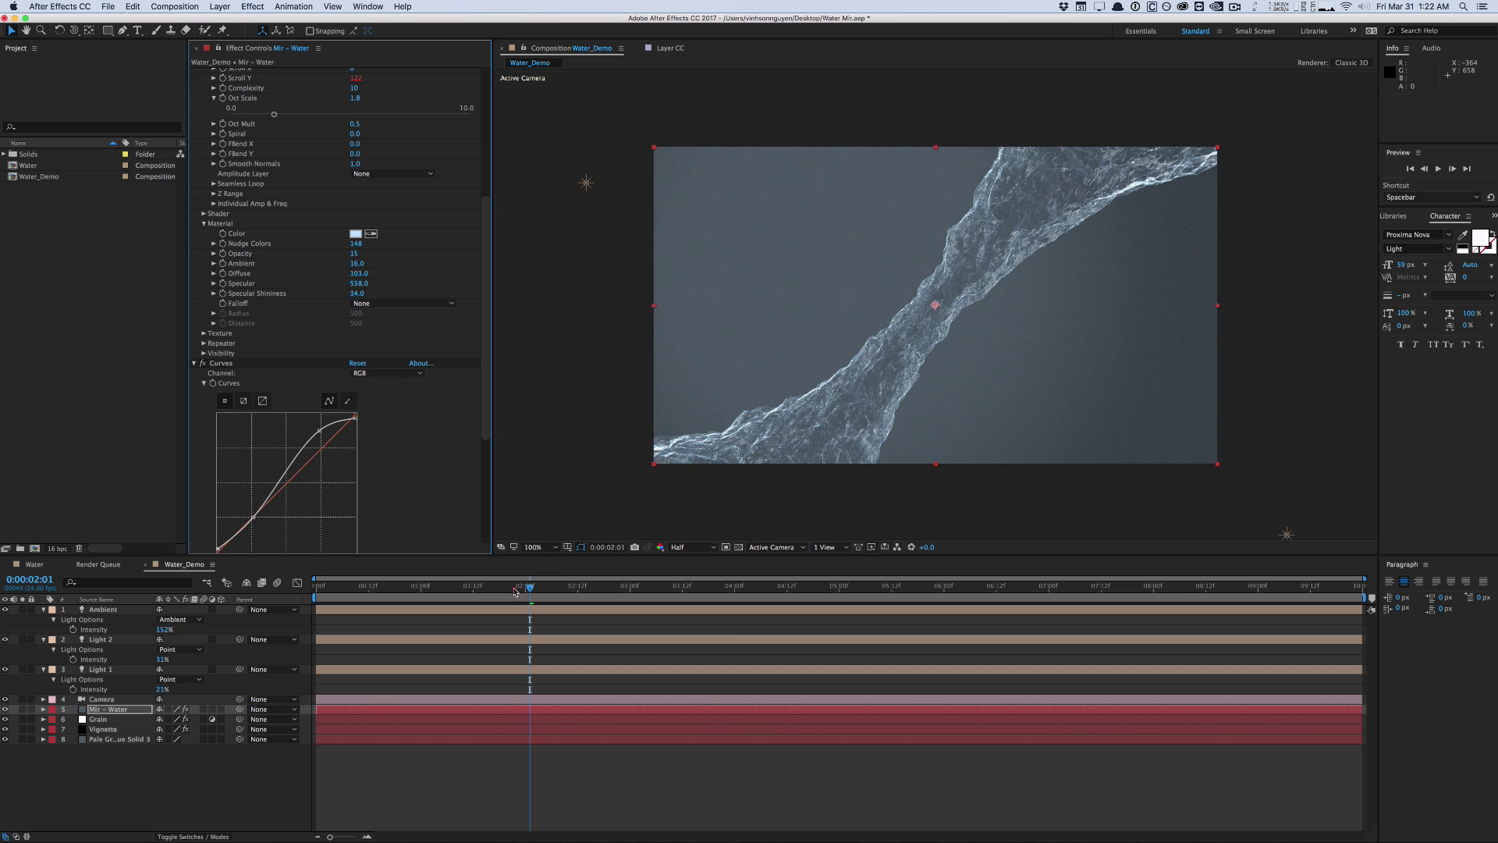
drag(626, 586, 931, 592)
drag(484, 391, 485, 494)
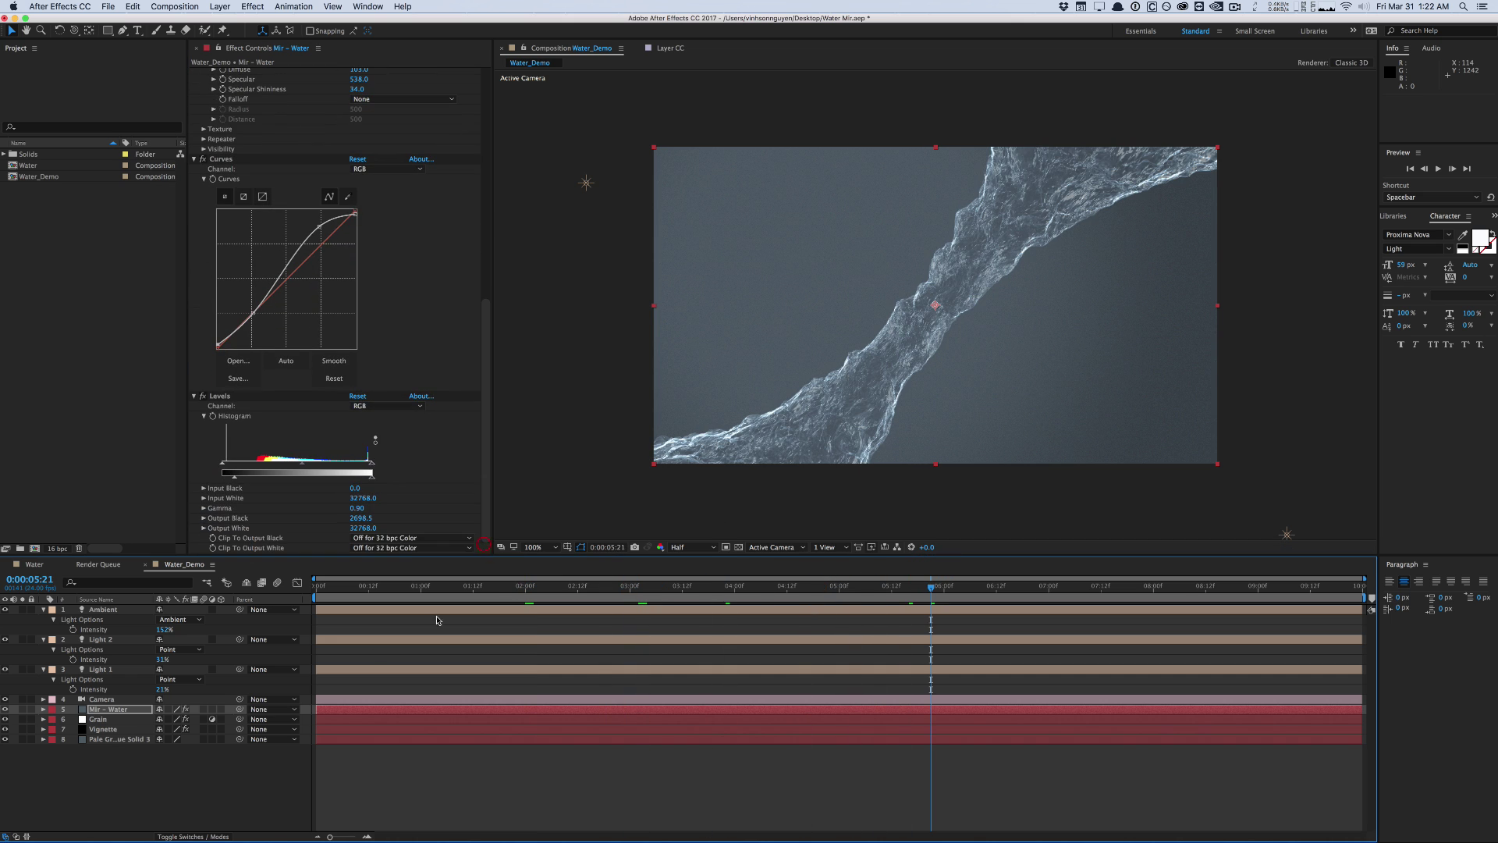
Create a new adjustment layer and rename it CC
click(157, 775)
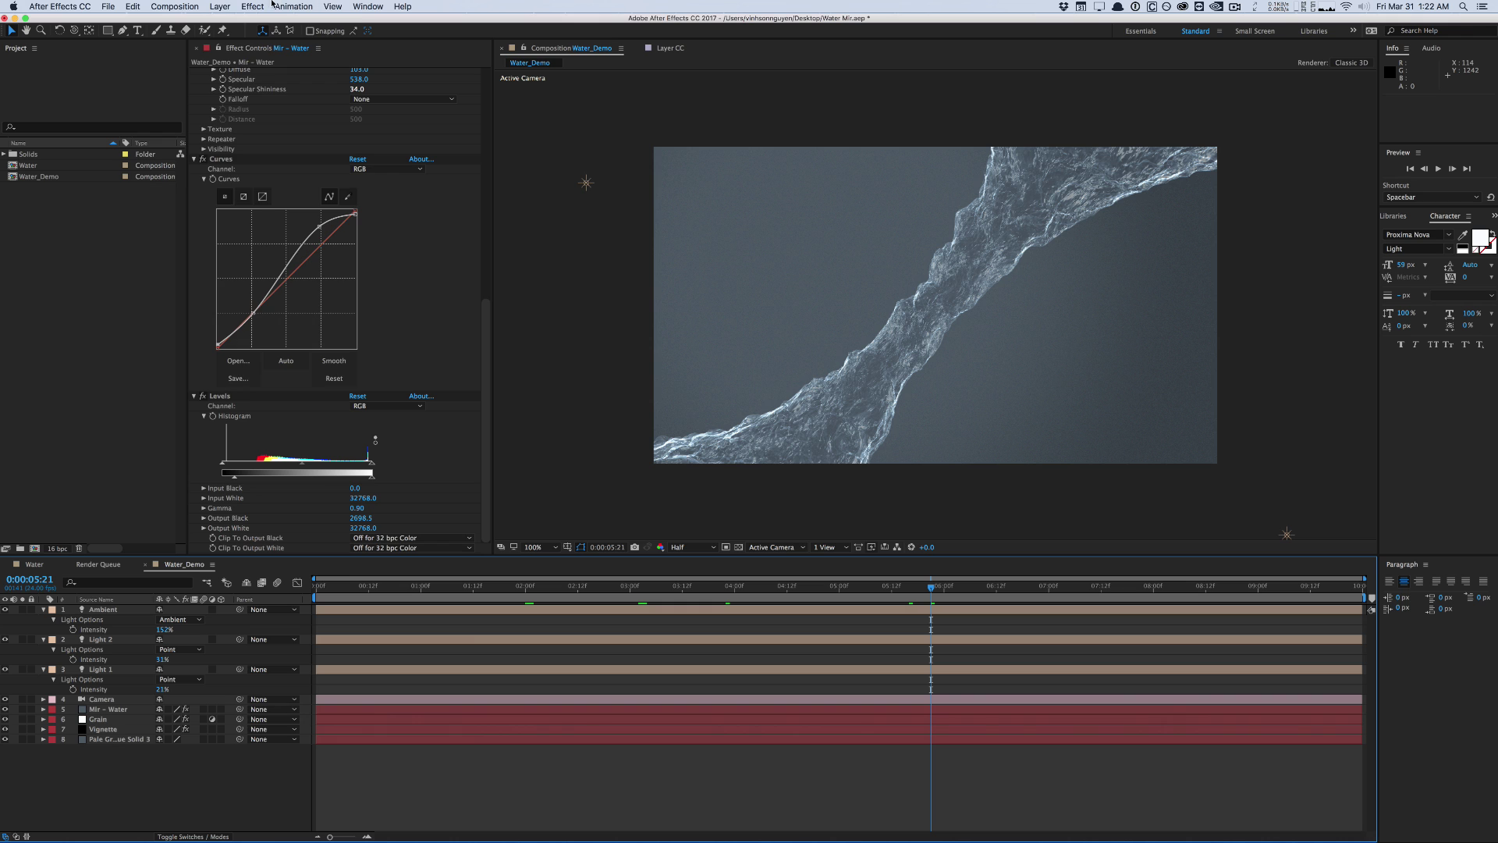
click(220, 6)
mouse_move(351, 20)
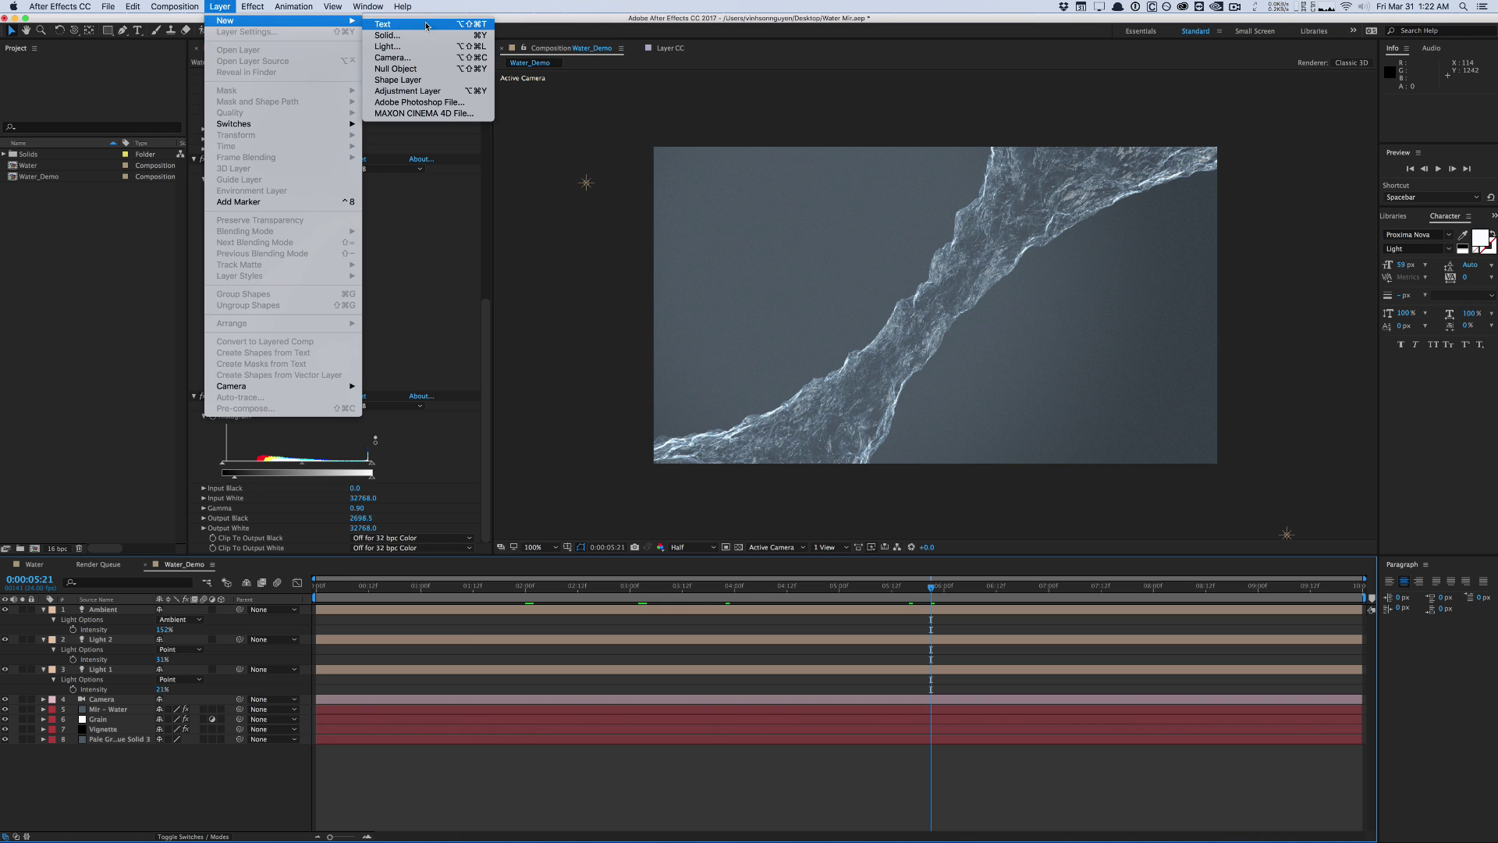
click(429, 91)
click(118, 611)
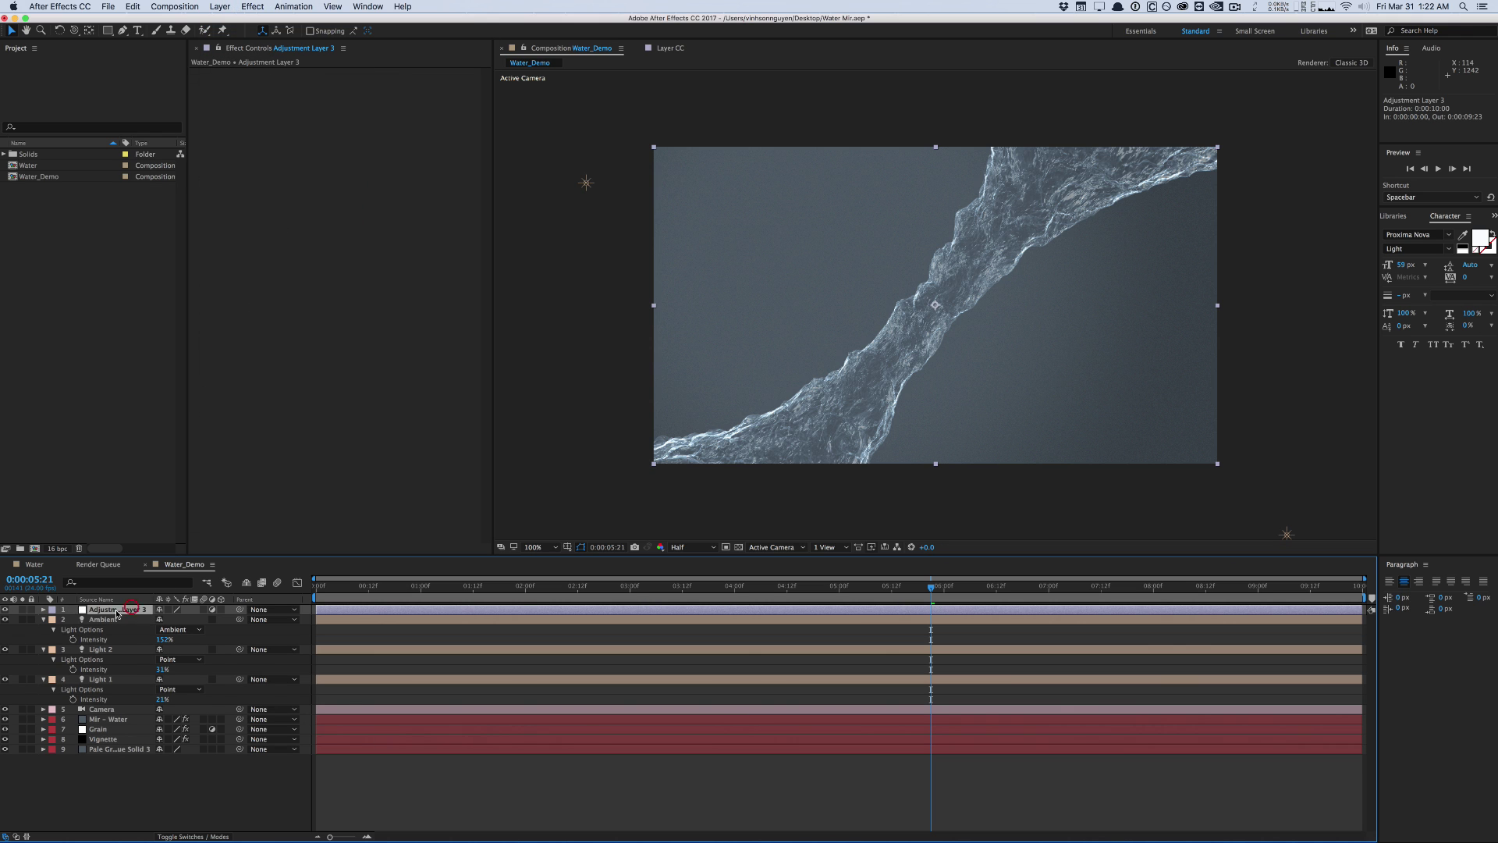
key(Return)
text(CC)
key(Return)
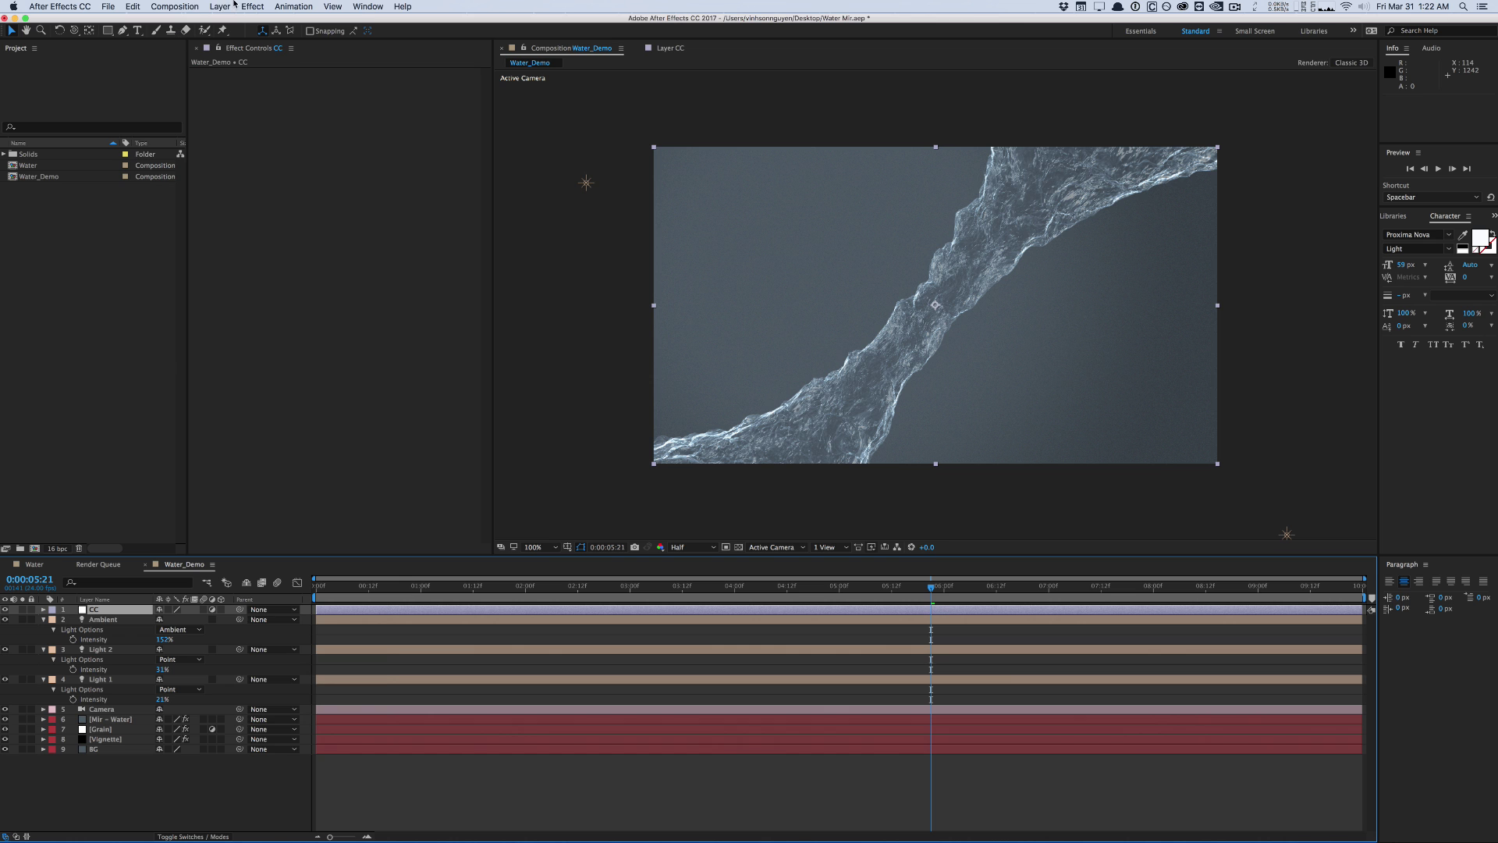
Apply Curves and Tint effects to the CC layer, turning the image greyscale
click(252, 6)
mouse_move(312, 117)
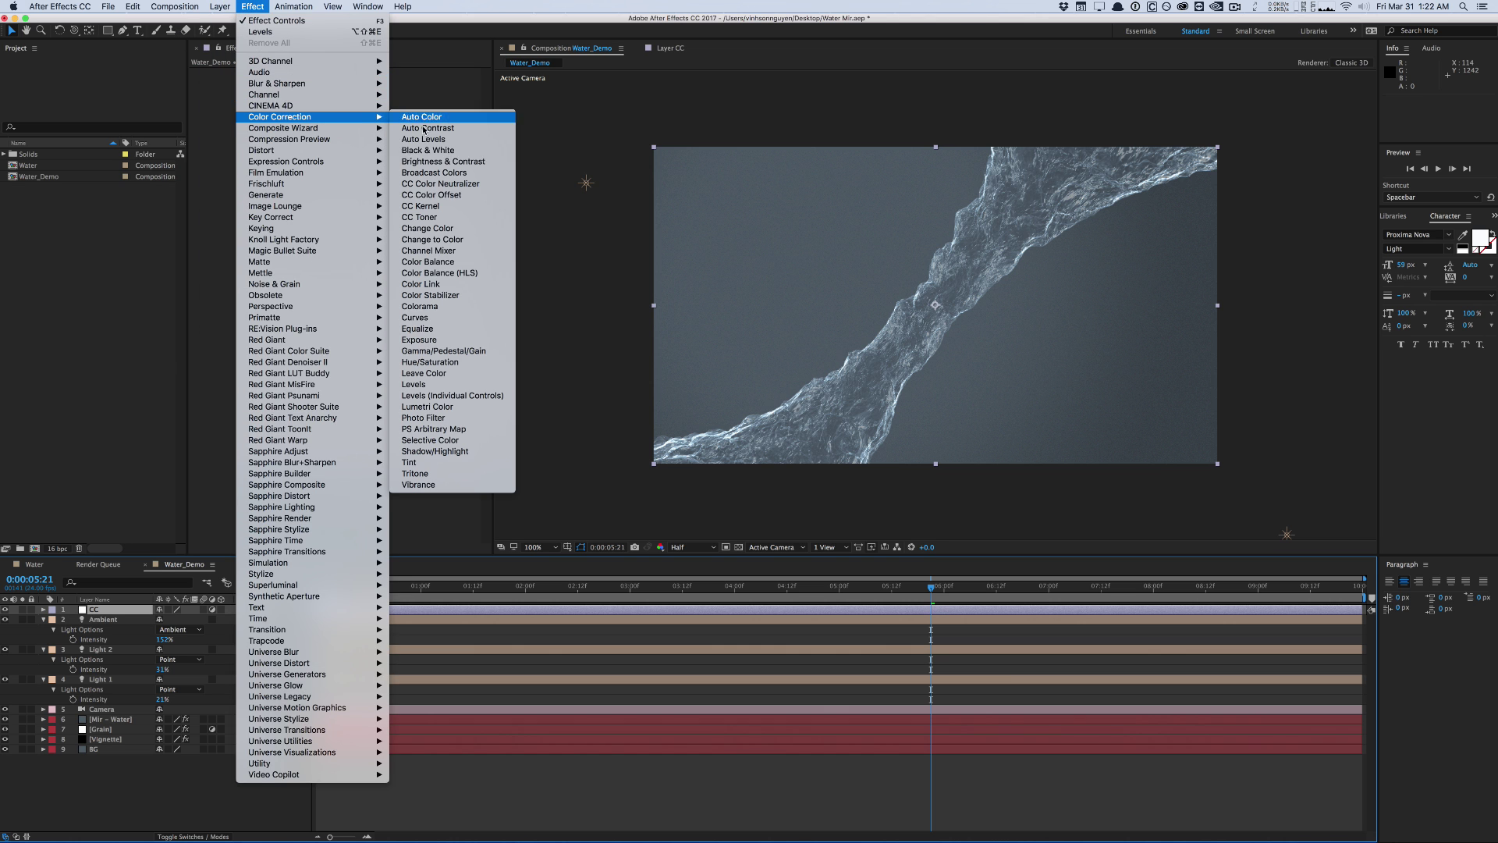
click(484, 319)
click(293, 6)
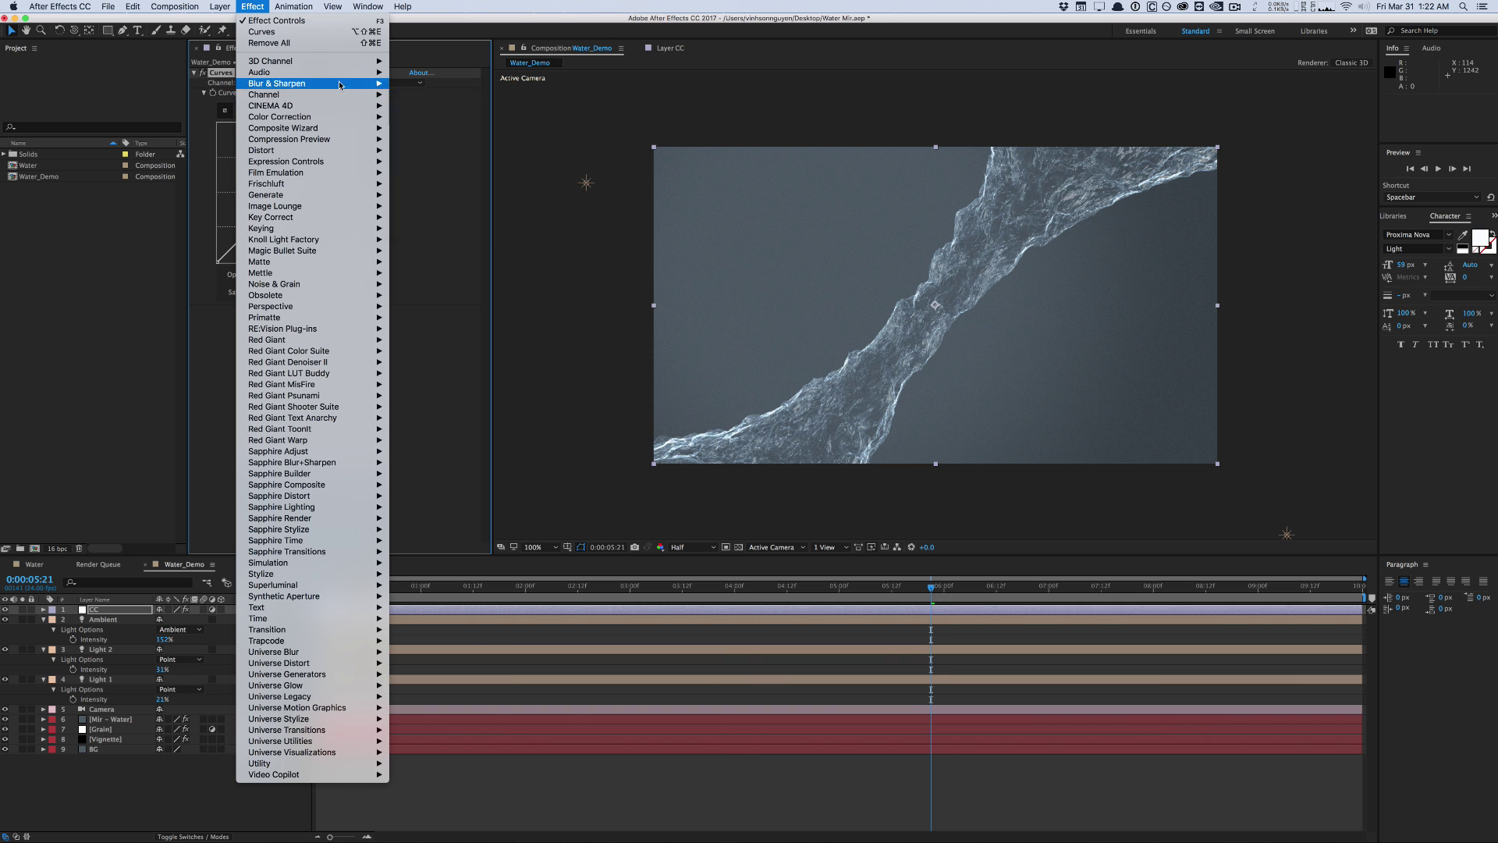
mouse_move(312, 116)
click(444, 458)
click(359, 339)
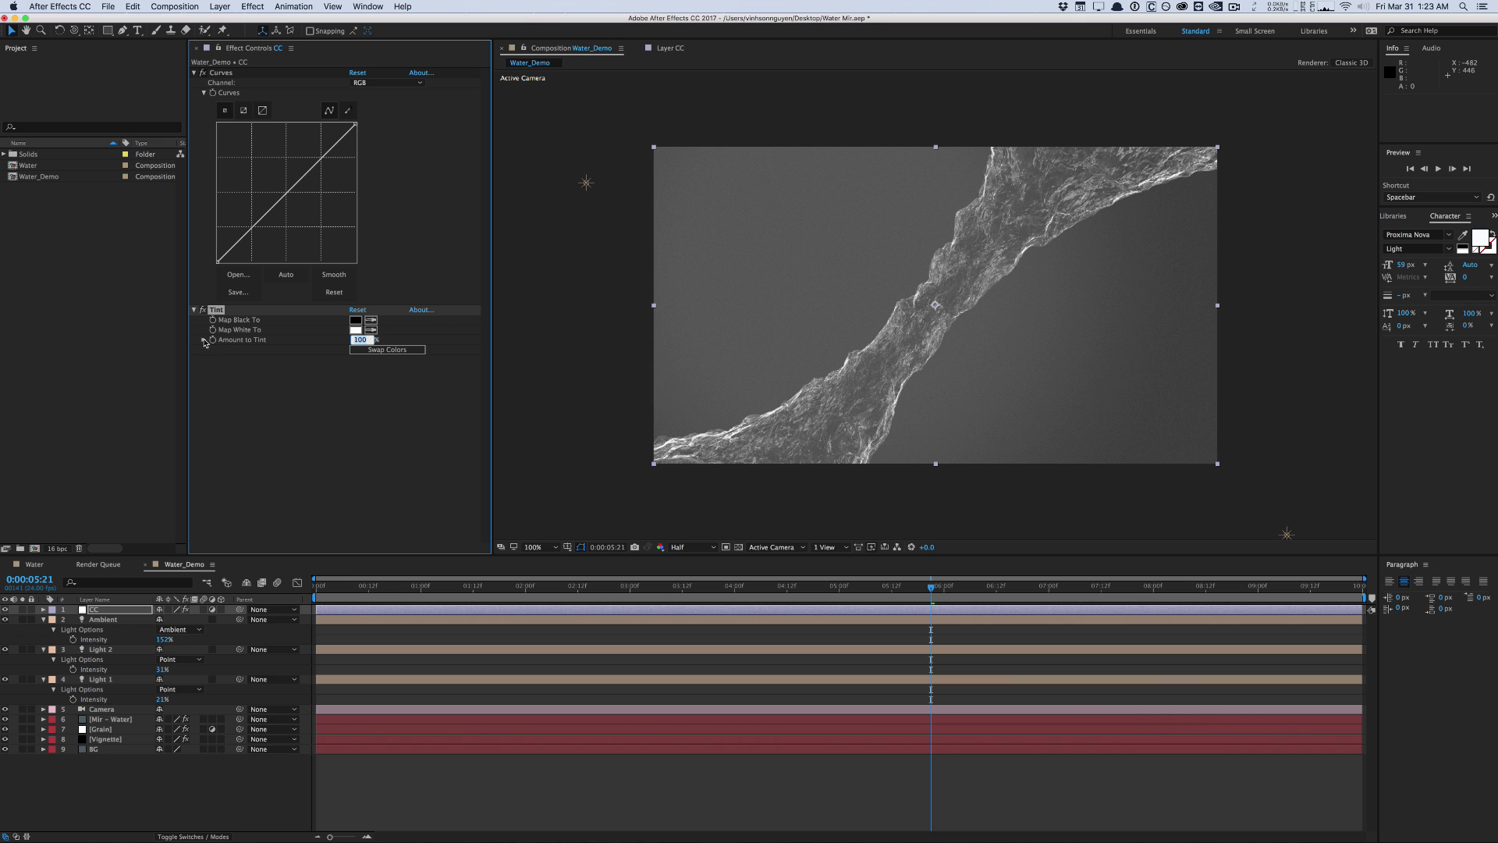
Set Amount to Tint to 35% and reshape the RGB curve, darkening shadows and brightening highlights
text(35)
key(Return)
drag(252, 223, 258, 235)
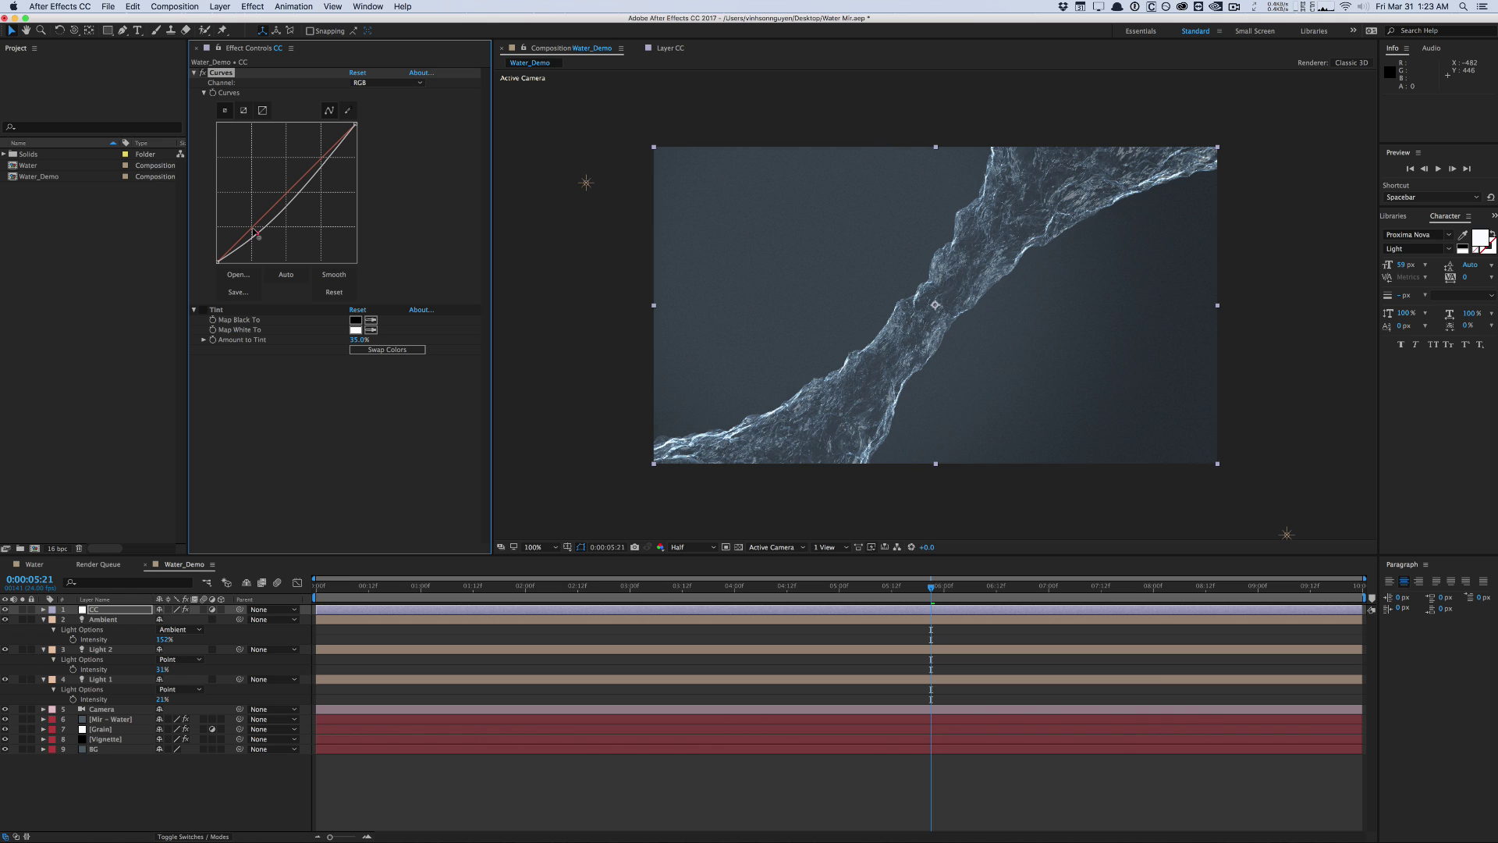
mouse_move(314, 157)
mouse_down()
mouse_move(356, 128)
mouse_move(323, 159)
mouse_up()
drag(253, 229, 256, 234)
Pull the Blue channel curve down and lift the Red channel curve slightly
click(365, 83)
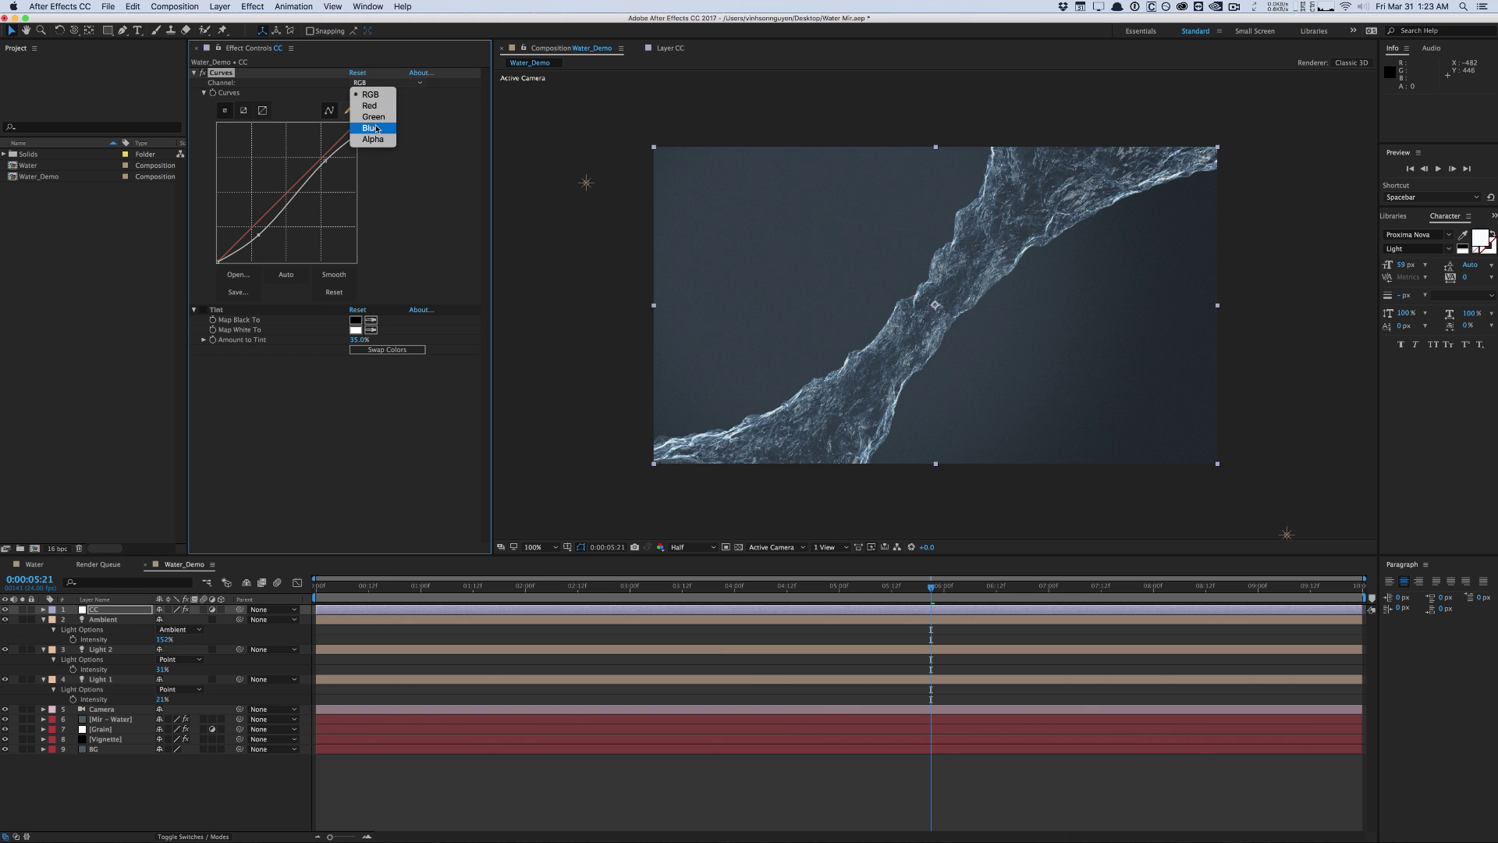
click(376, 129)
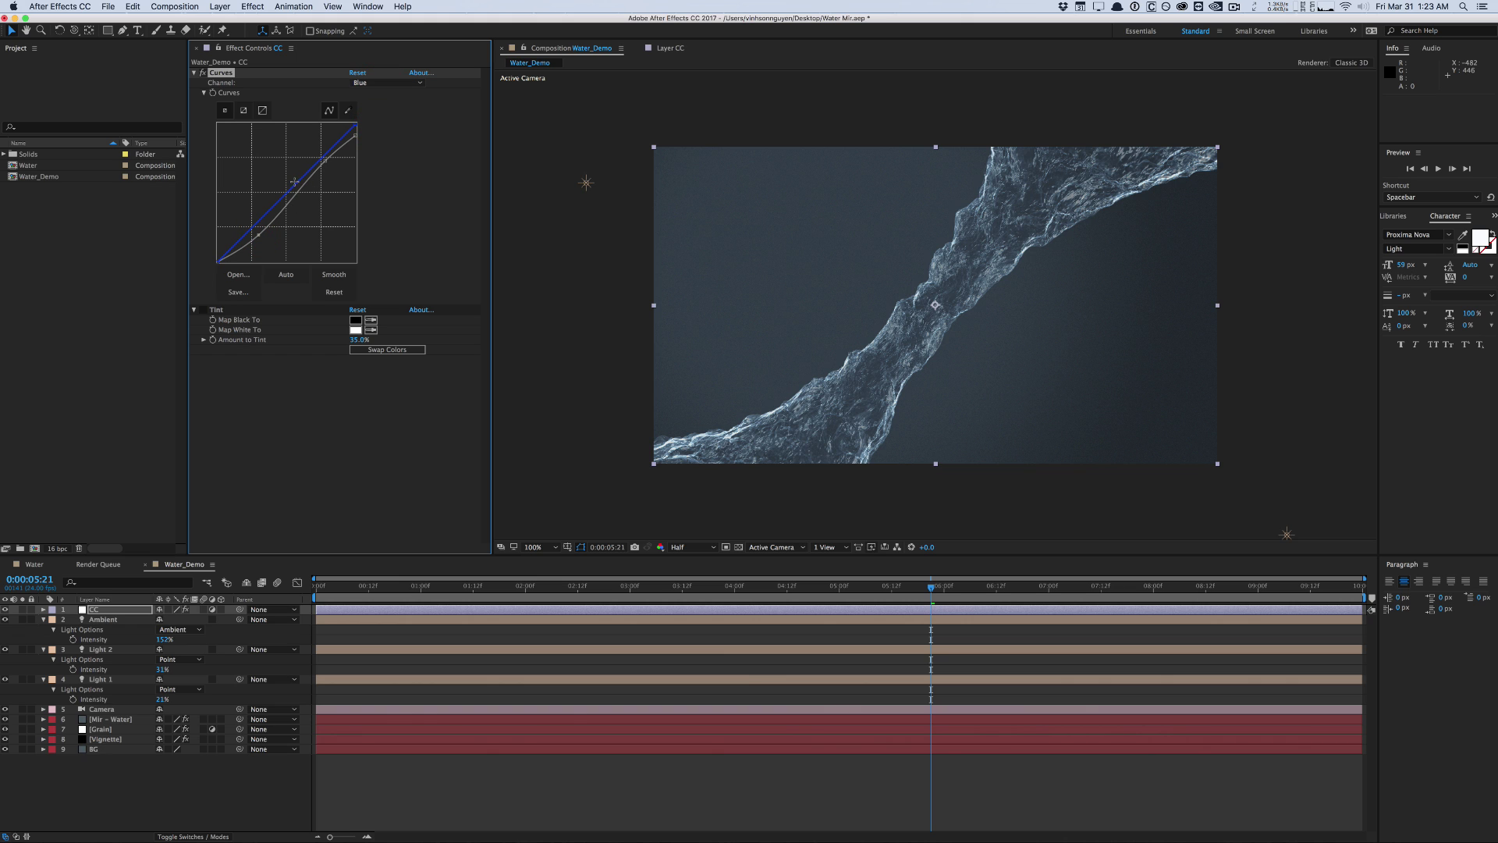
drag(294, 182, 293, 175)
click(256, 225)
click(386, 82)
click(371, 103)
drag(297, 178, 303, 170)
Lower Amount to Tint to 30% and play a preview of the composition
click(360, 339)
text(30)
key(Return)
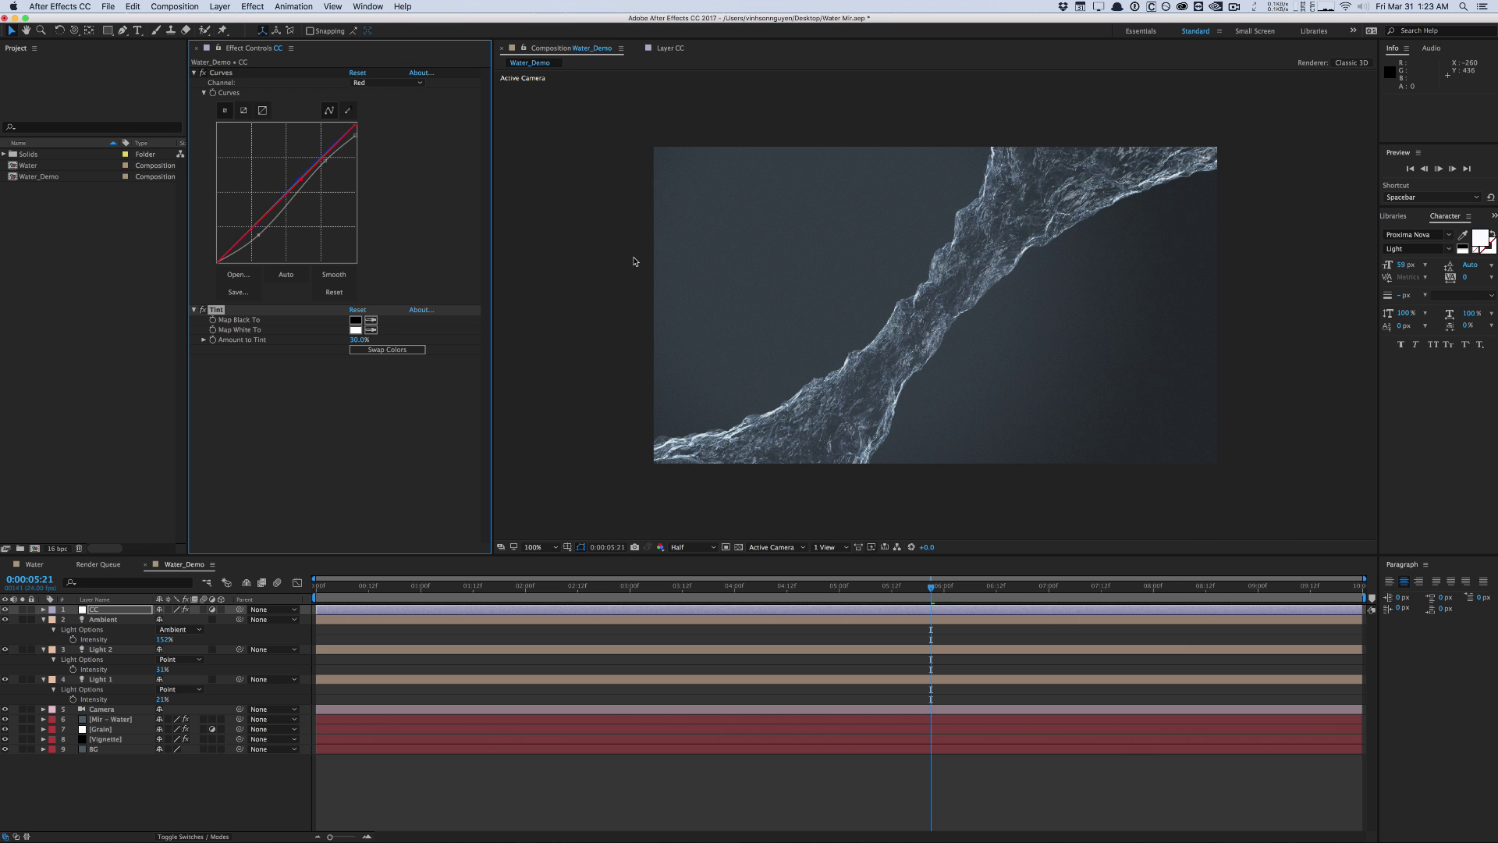
key(space)
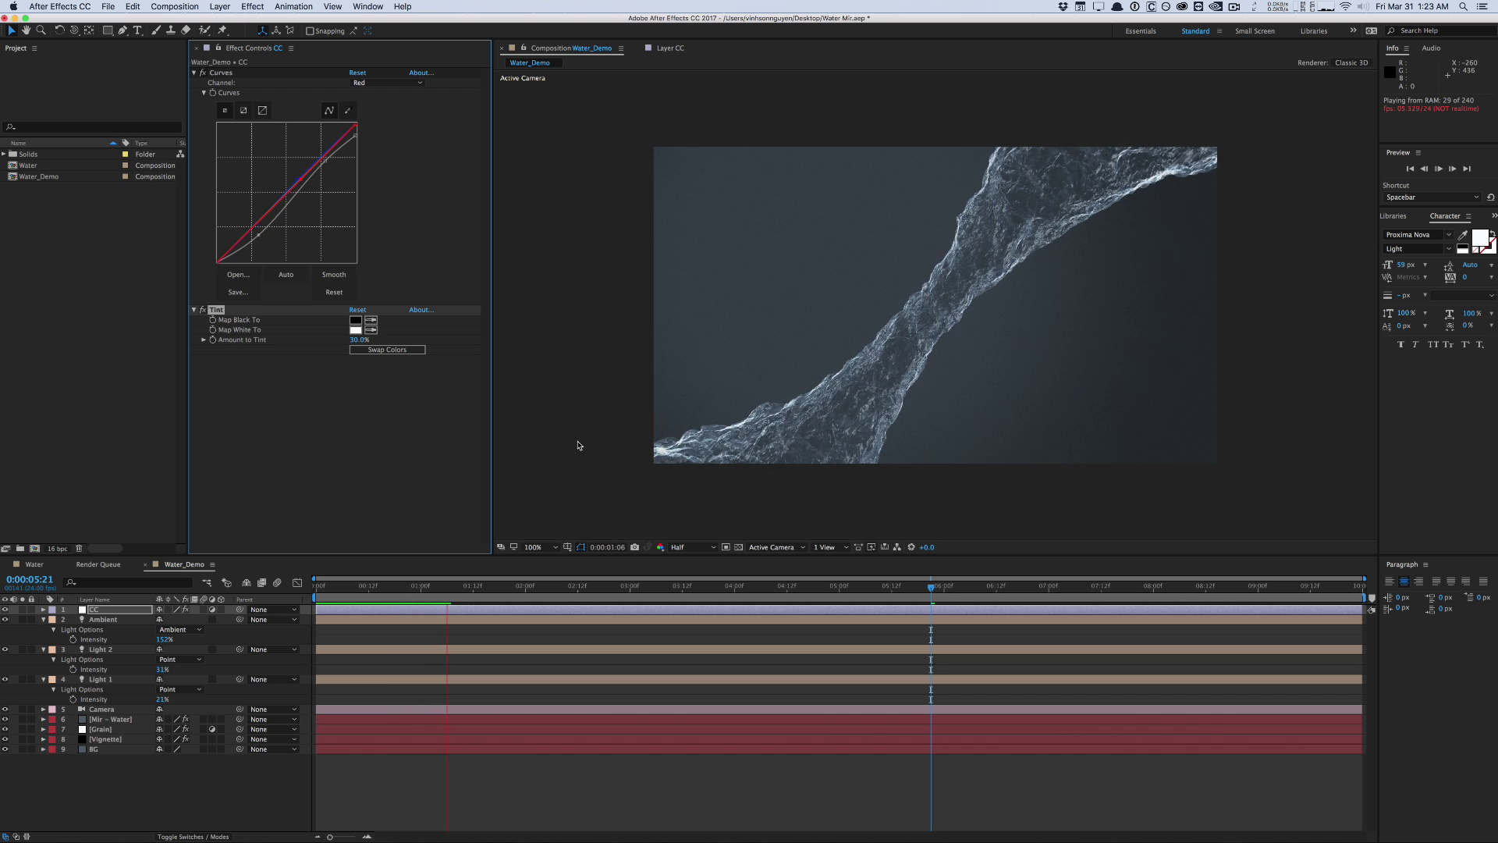
Stop the preview and lower the Mir - Water layer's Bend Y to 0 for a straighter ribbon
click(1028, 118)
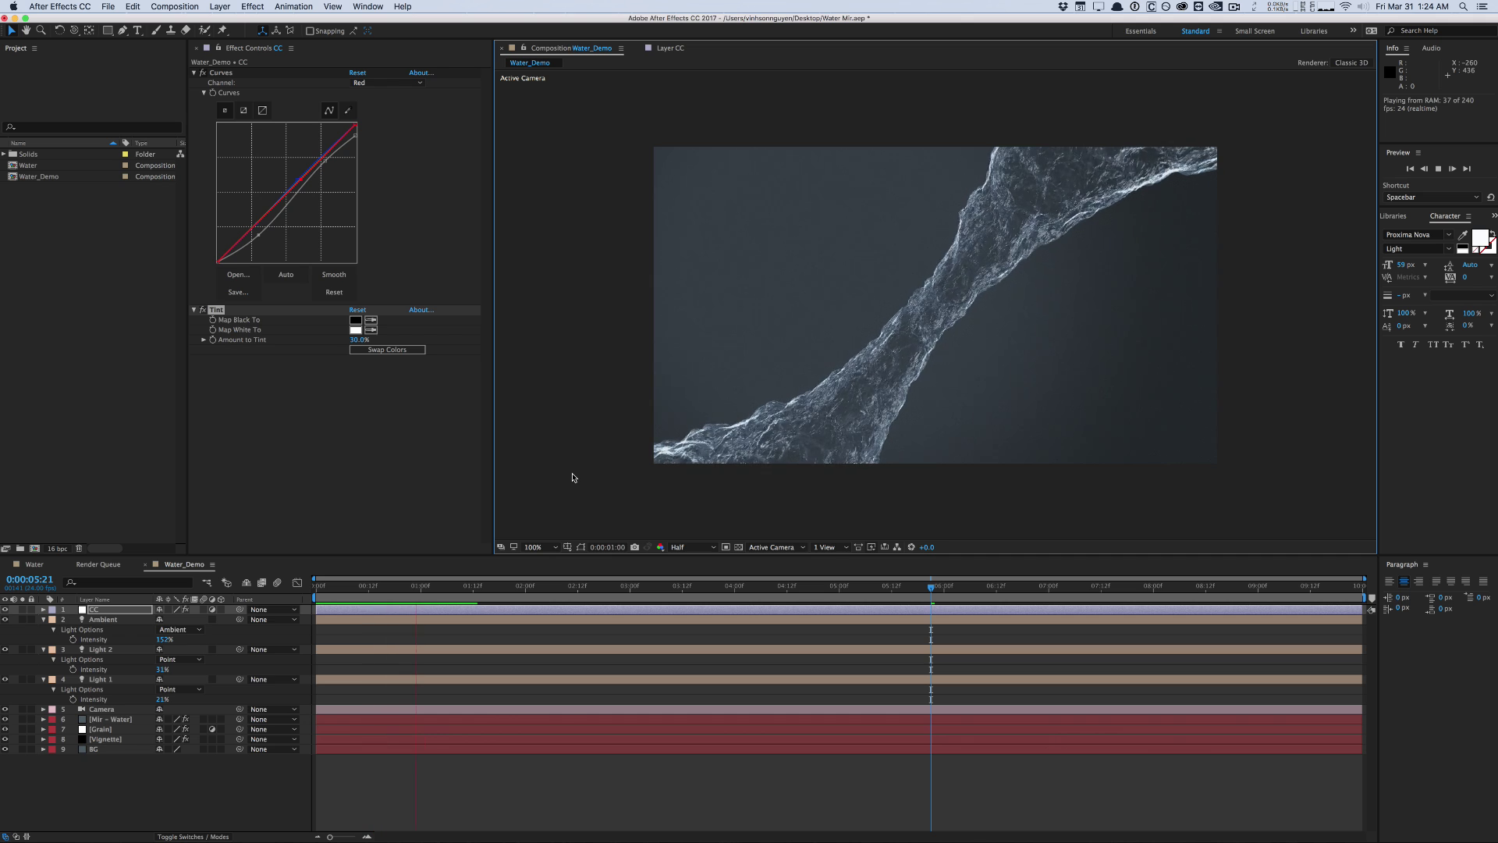
click(110, 718)
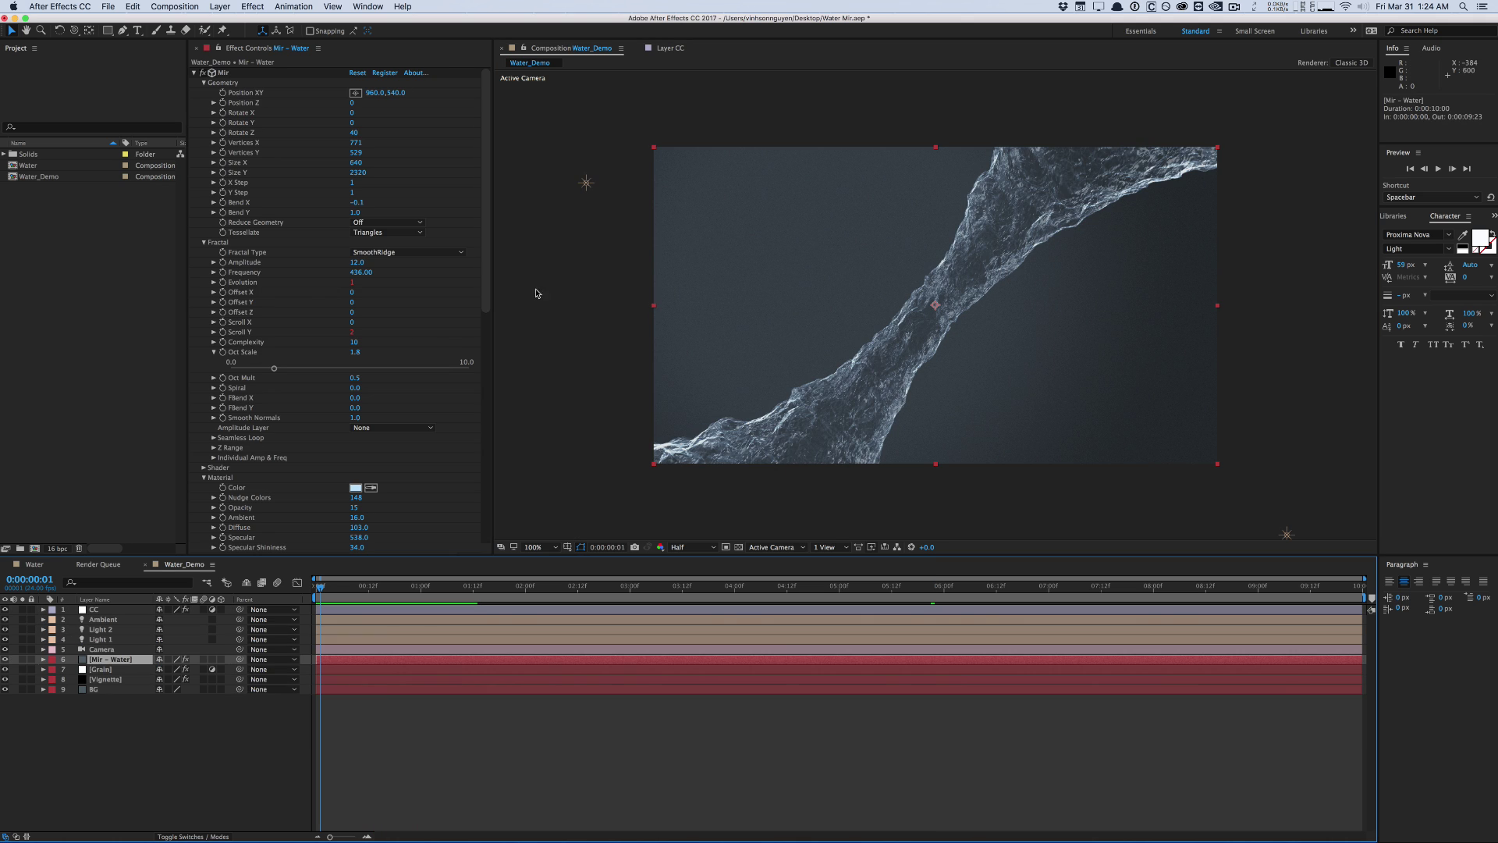
scroll(422, 265, down, 1)
scroll(389, 237, up, 1)
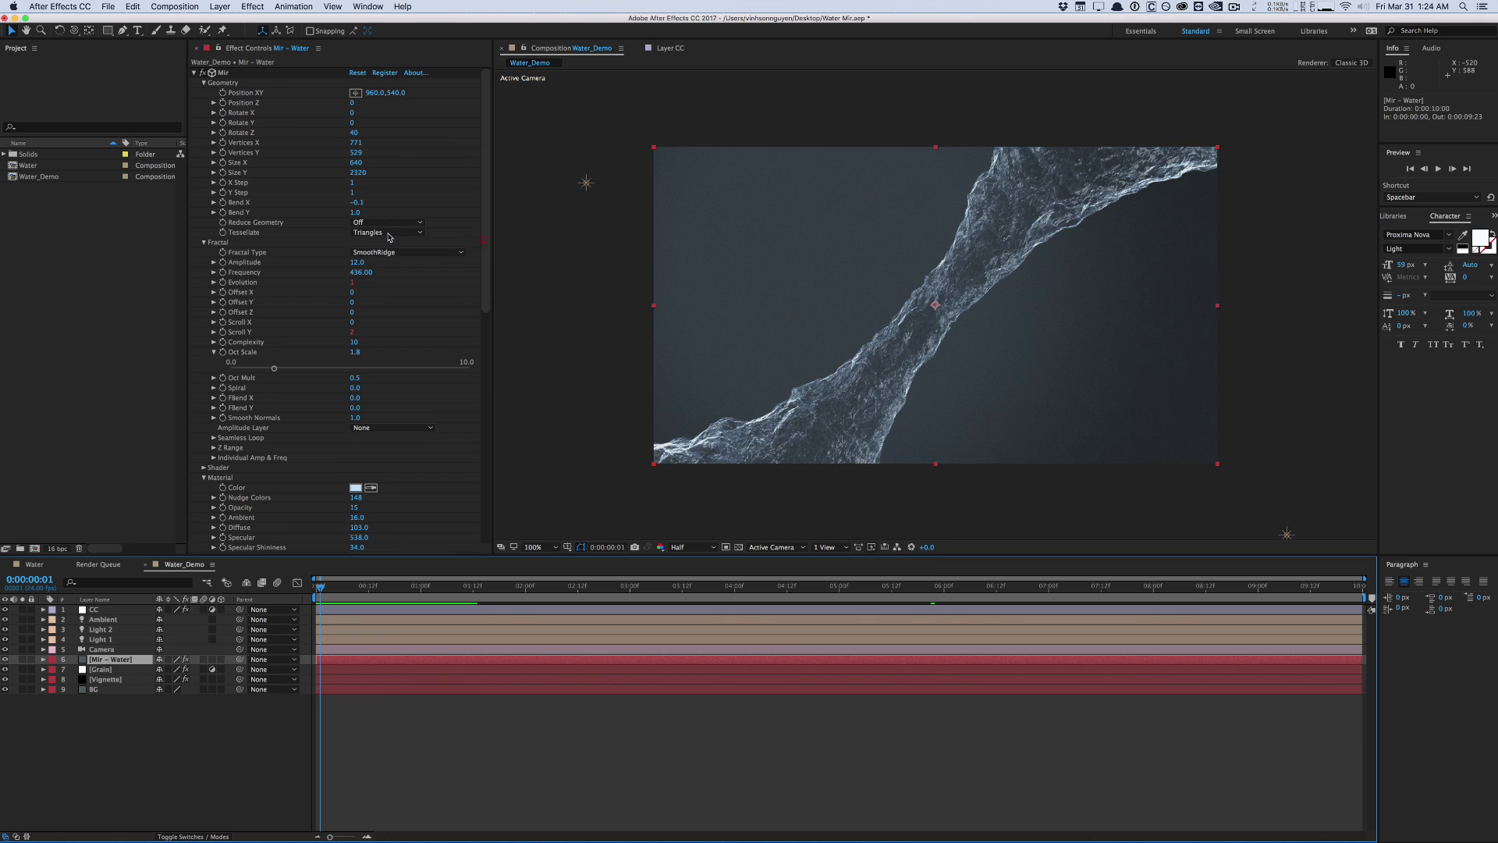
click(355, 211)
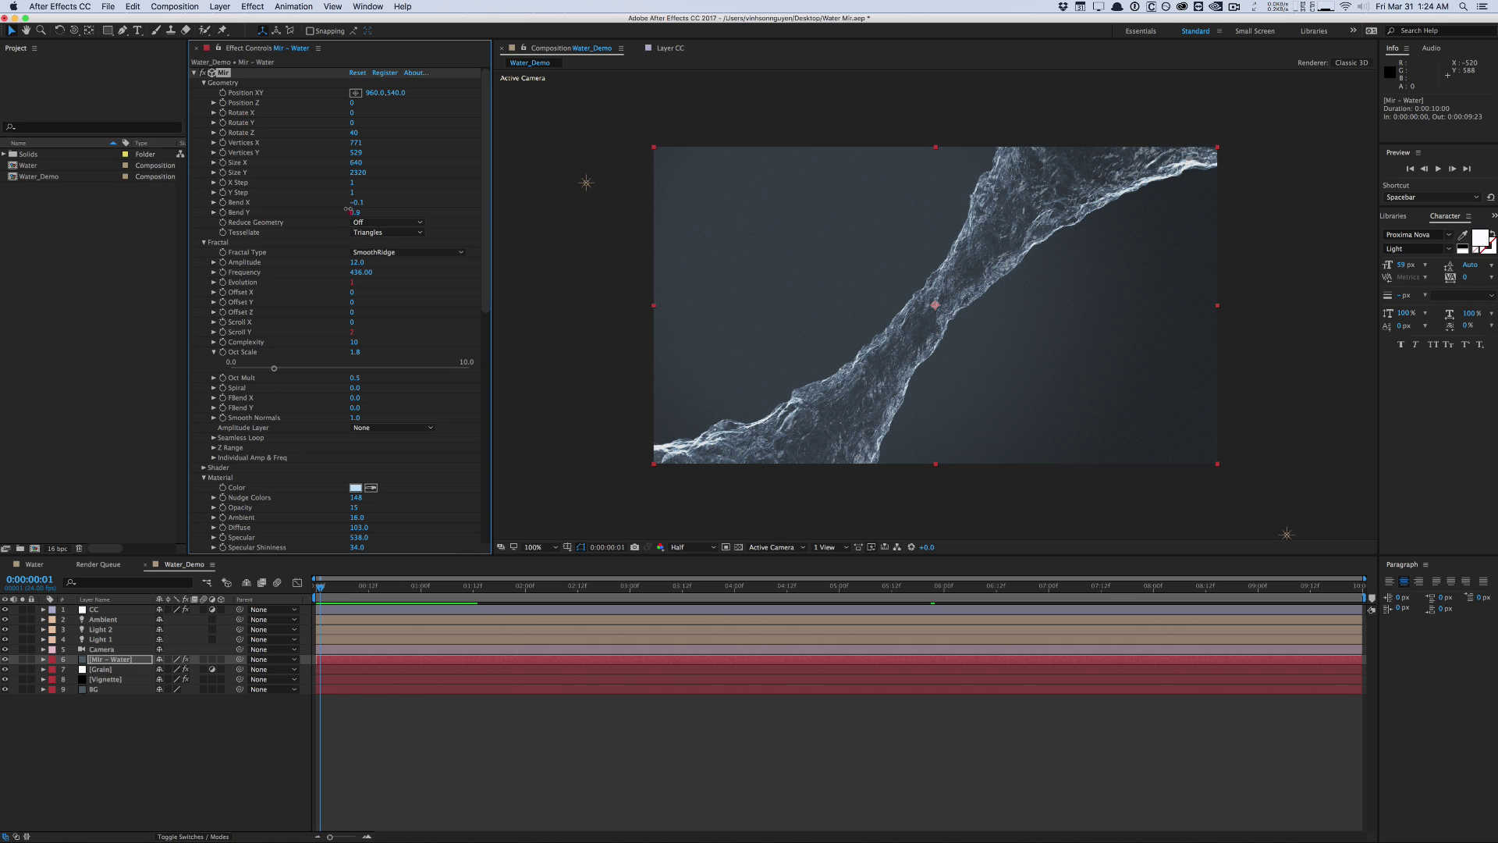
mouse_move(349, 209)
mouse_down()
mouse_move(333, 211)
mouse_move(348, 208)
mouse_up()
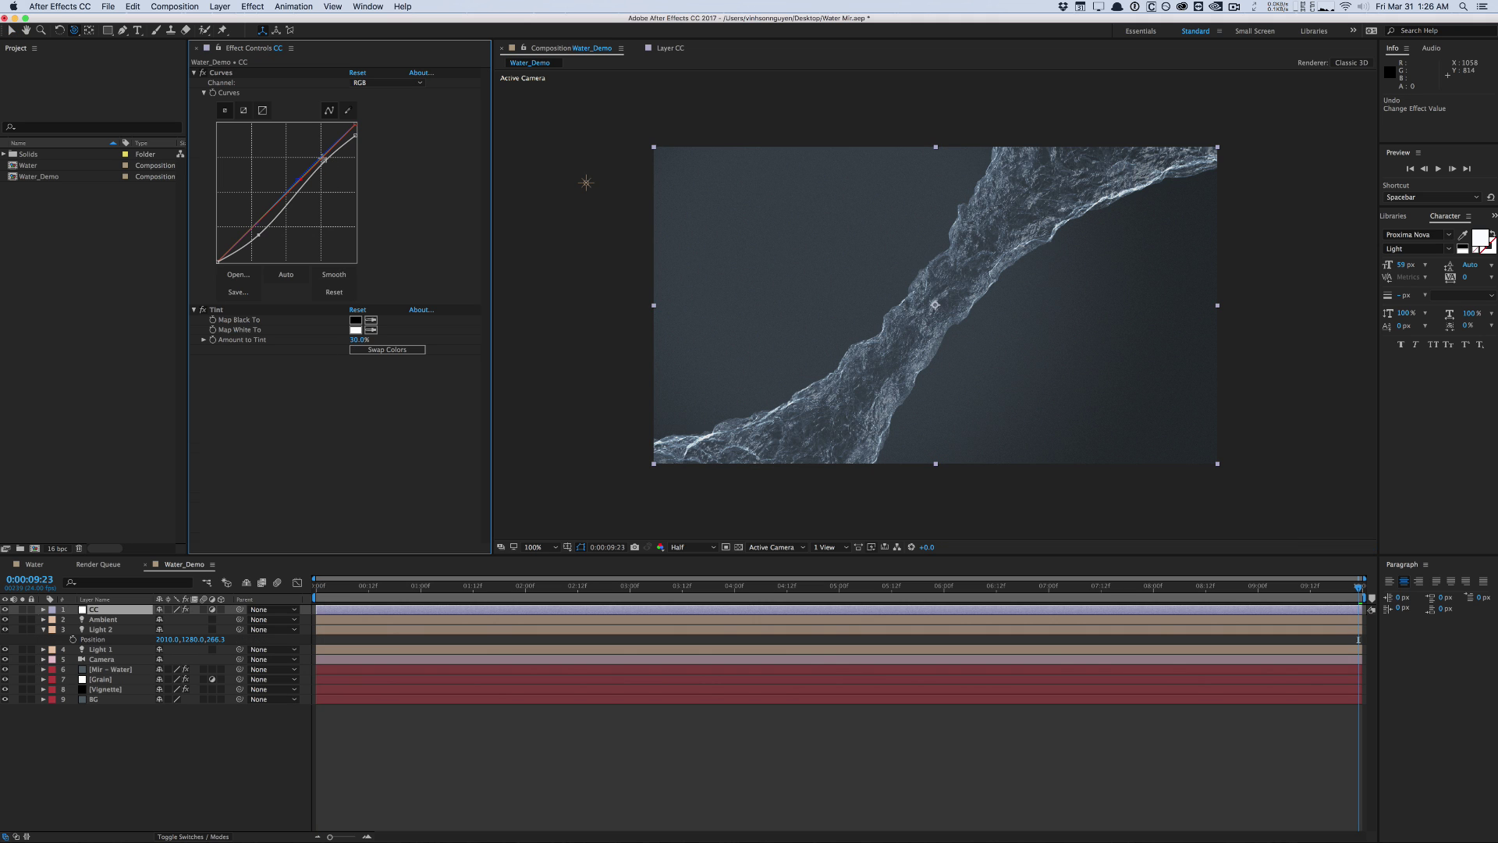
Push the CC RGB curve into a brighter S-curve and slightly darken the Mir layer's curve shadows
drag(322, 158, 318, 143)
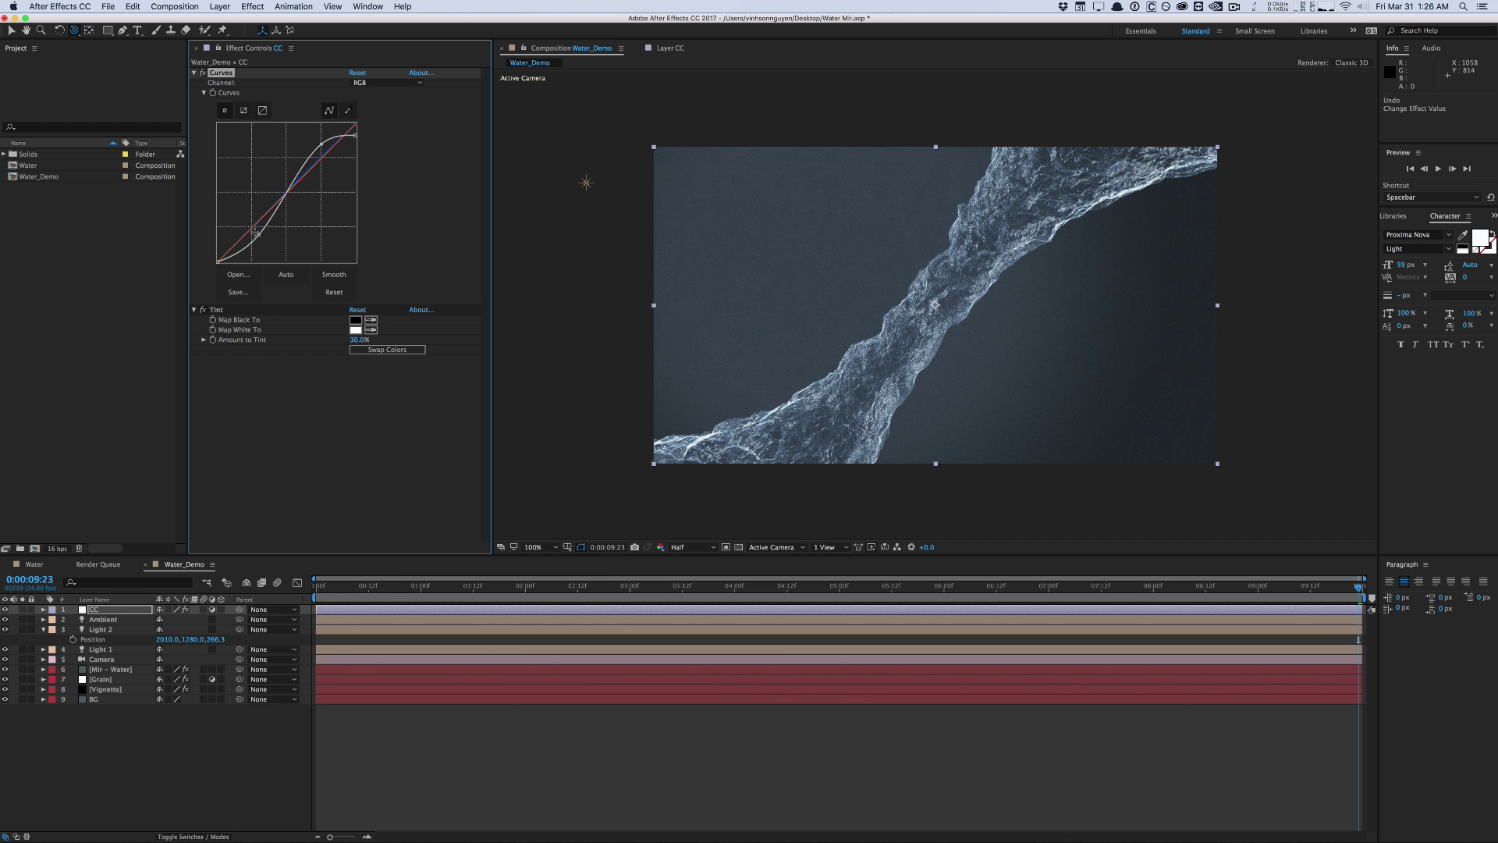
click(117, 669)
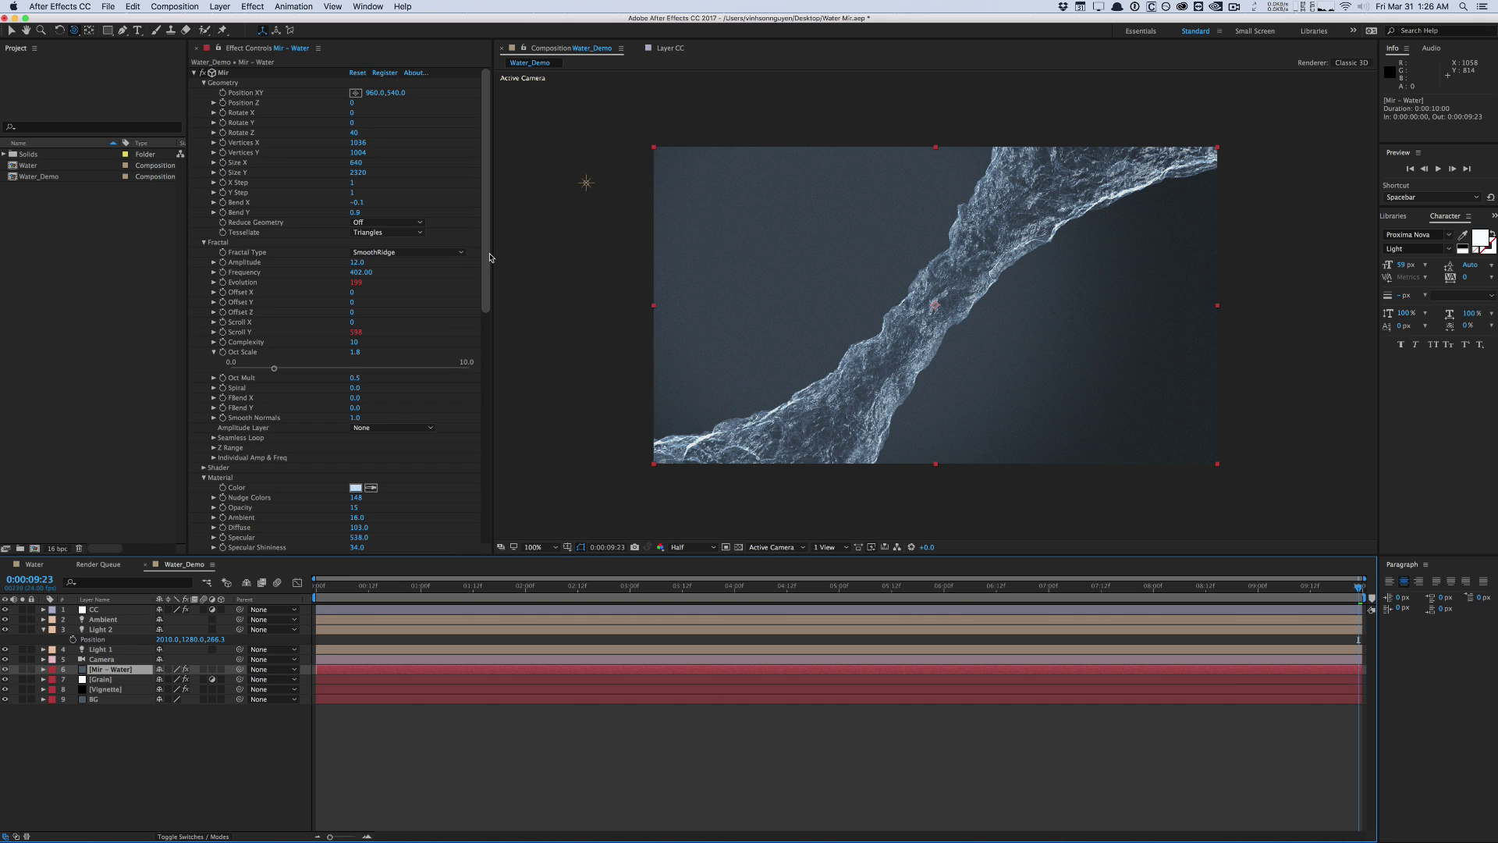
drag(488, 258, 458, 497)
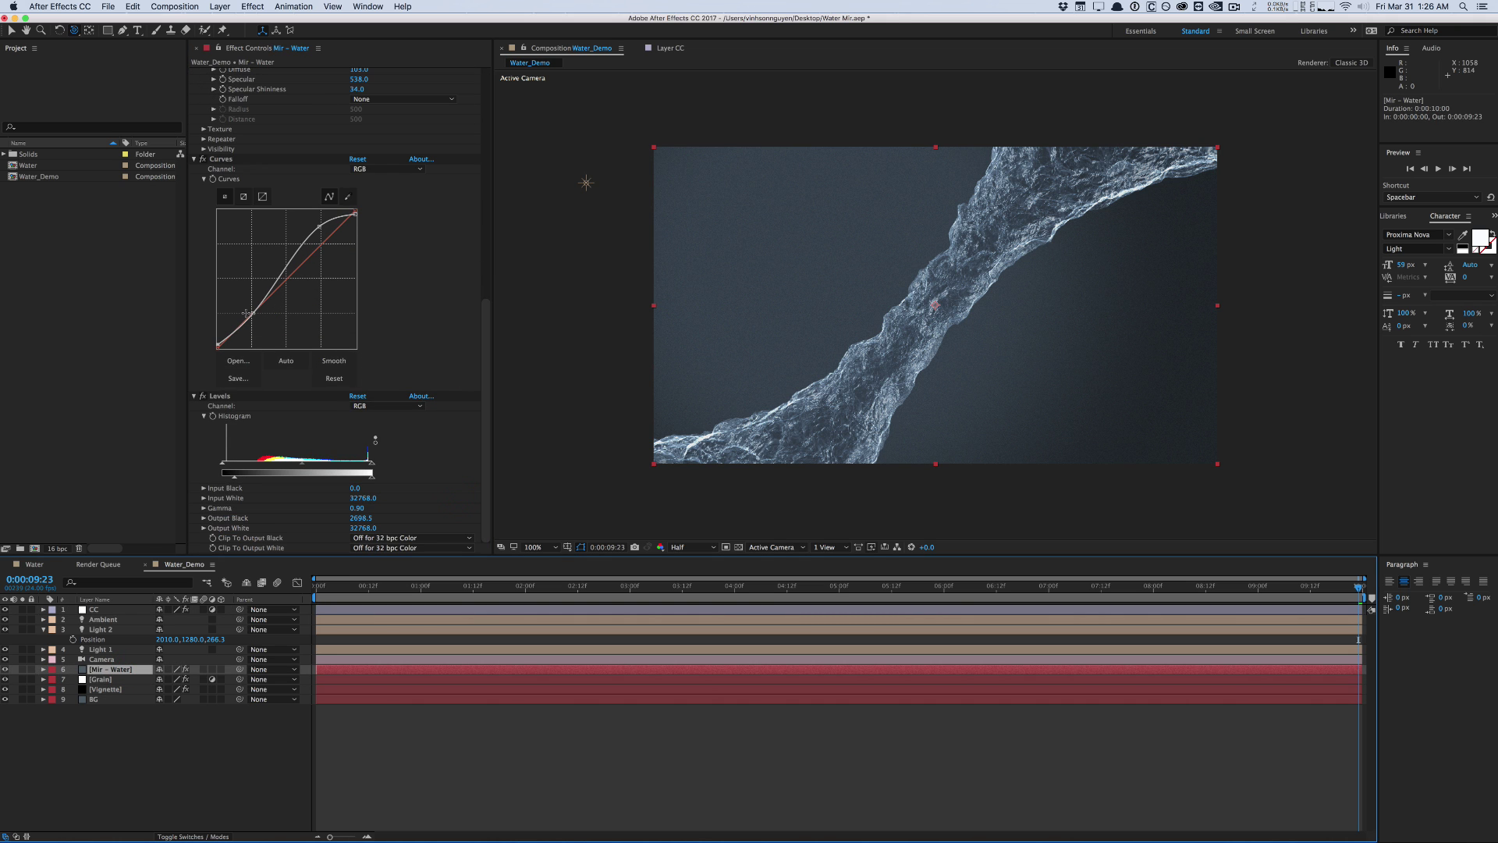
drag(250, 310, 251, 311)
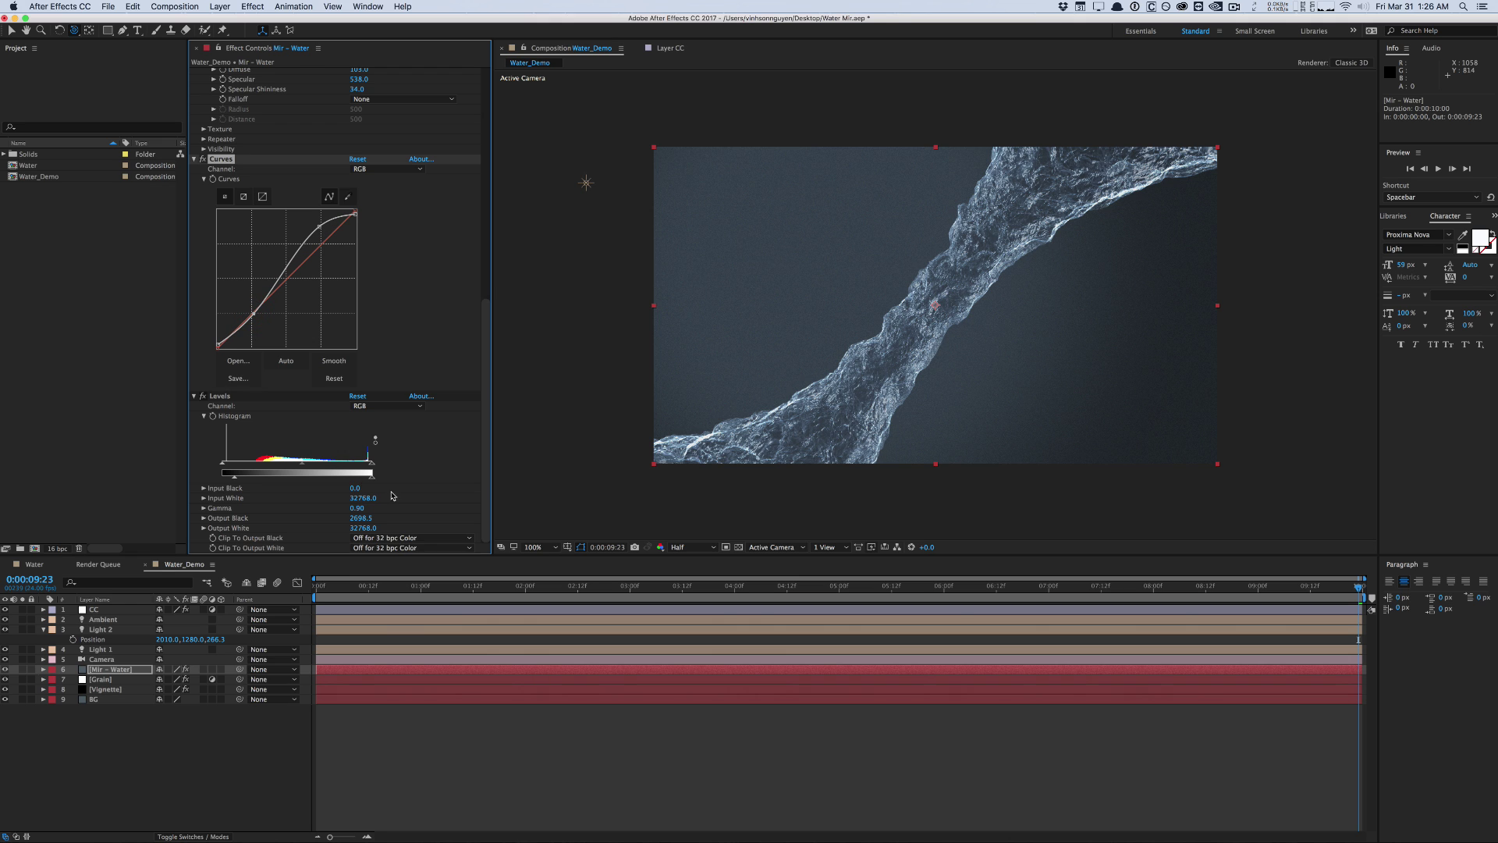
Set the CC layer's Tint Amount to Tint to 40%
click(125, 609)
click(360, 341)
text(40)
key(Return)
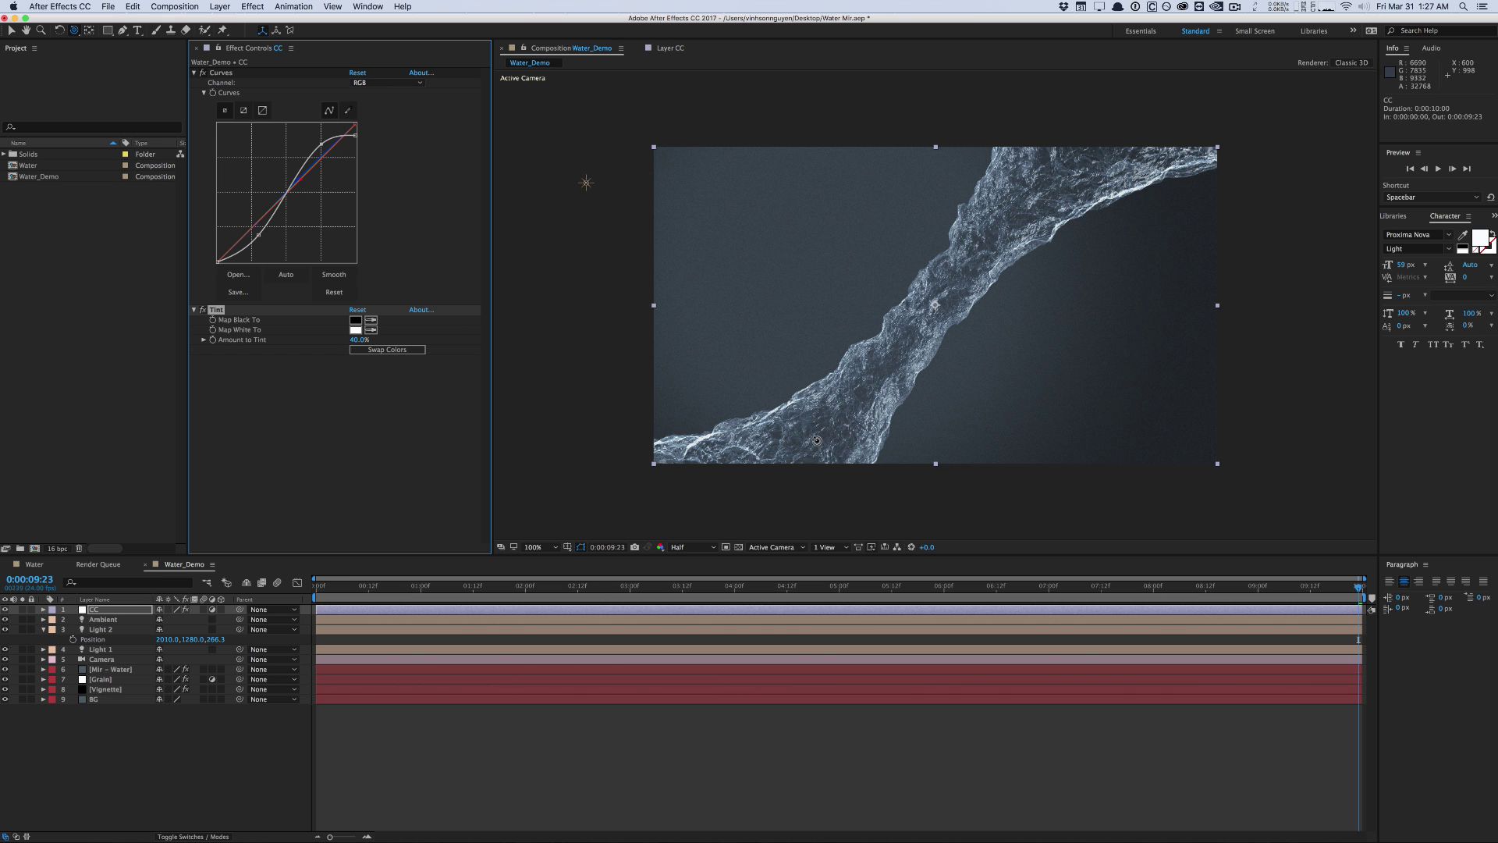
click(364, 433)
click(252, 7)
Move the Gaussian Blur off the CC layer and onto the Mir - Water layer
mouse_move(383, 84)
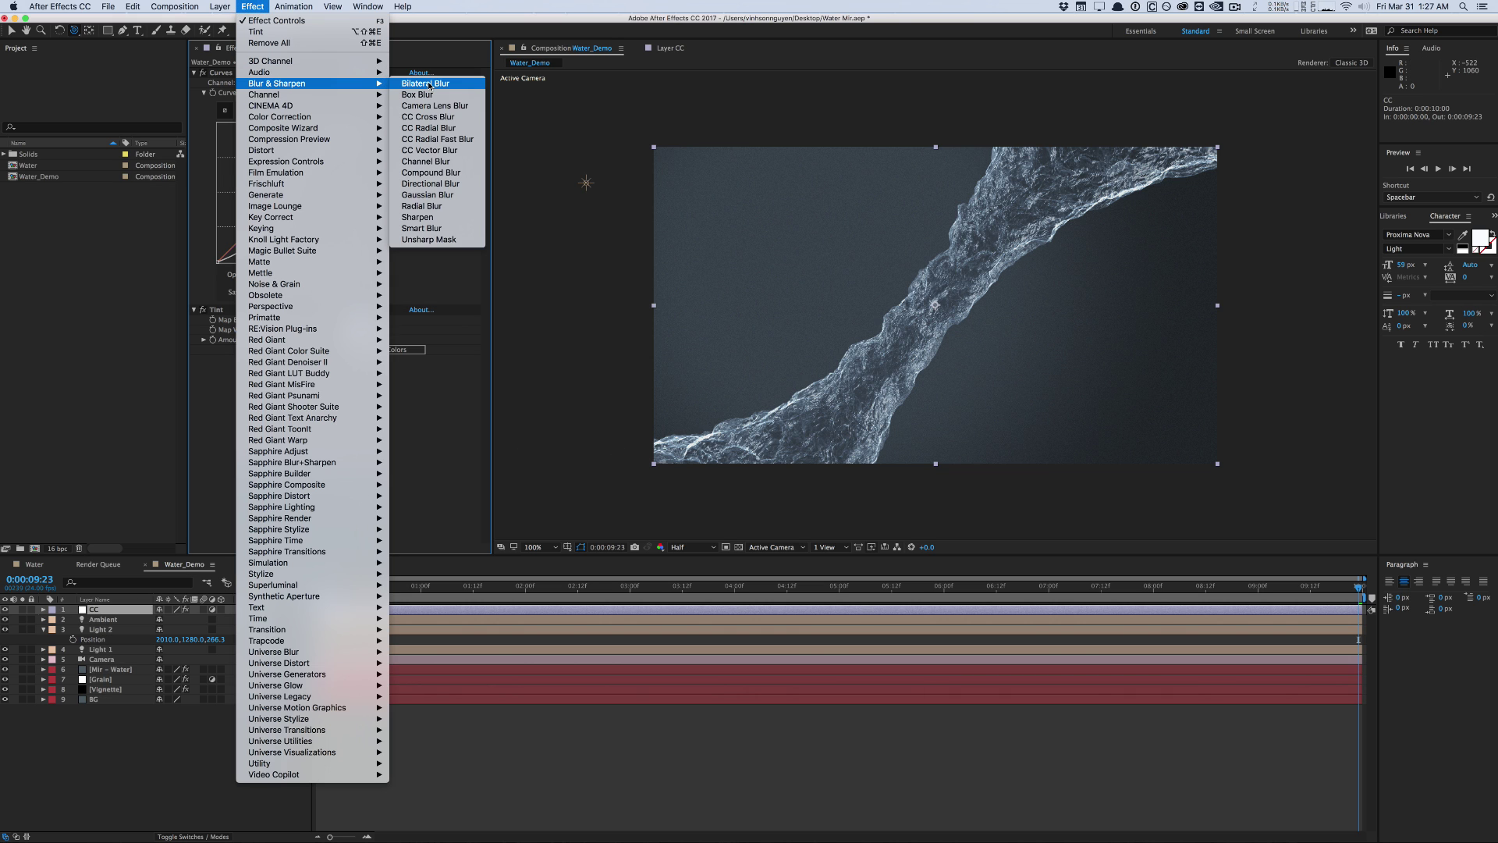
click(428, 195)
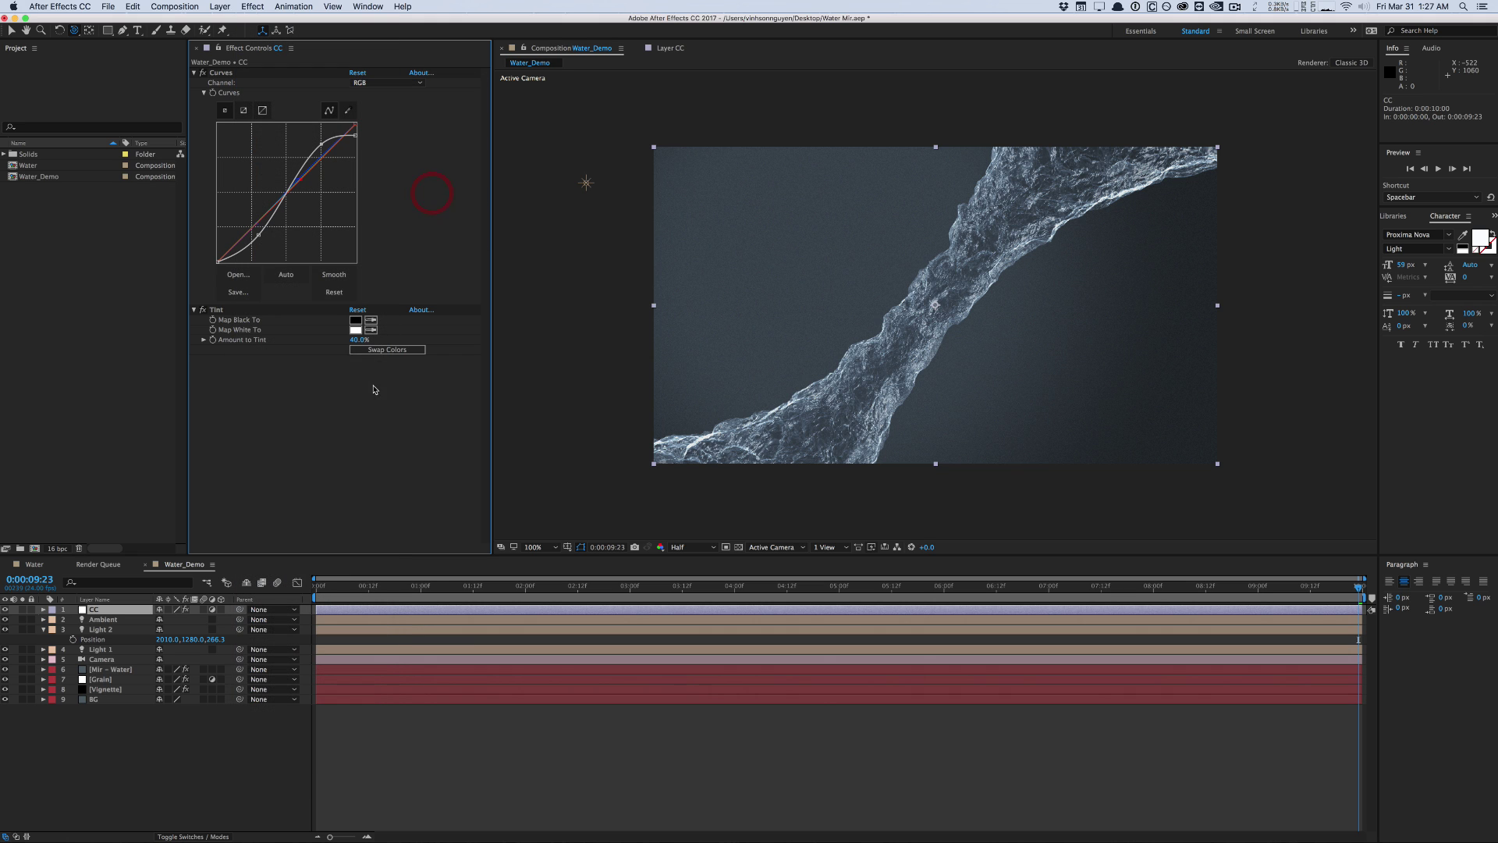
key(Delete)
click(110, 668)
click(323, 472)
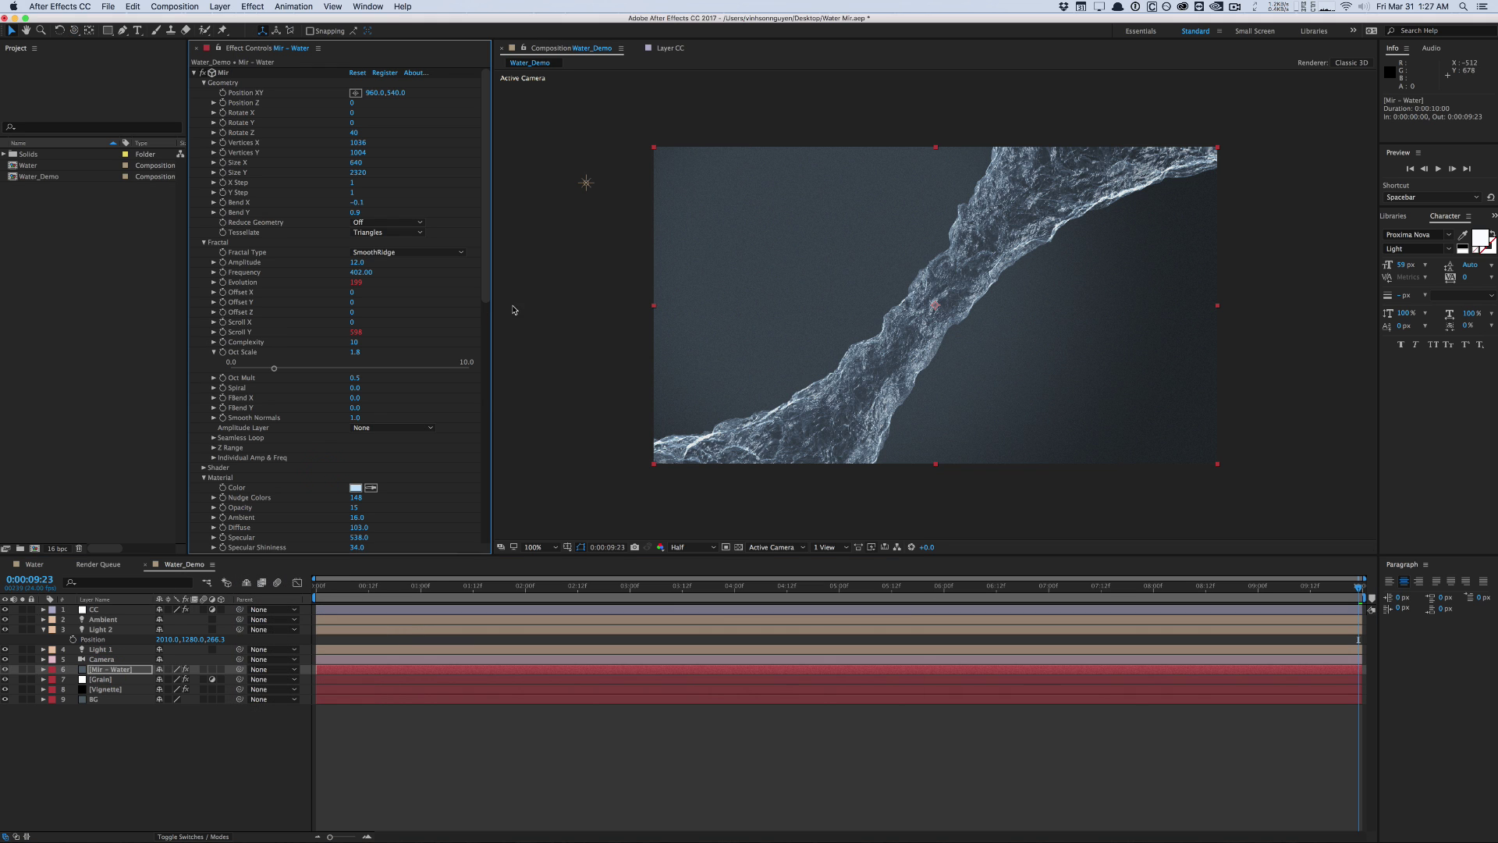
key(ctrl+v)
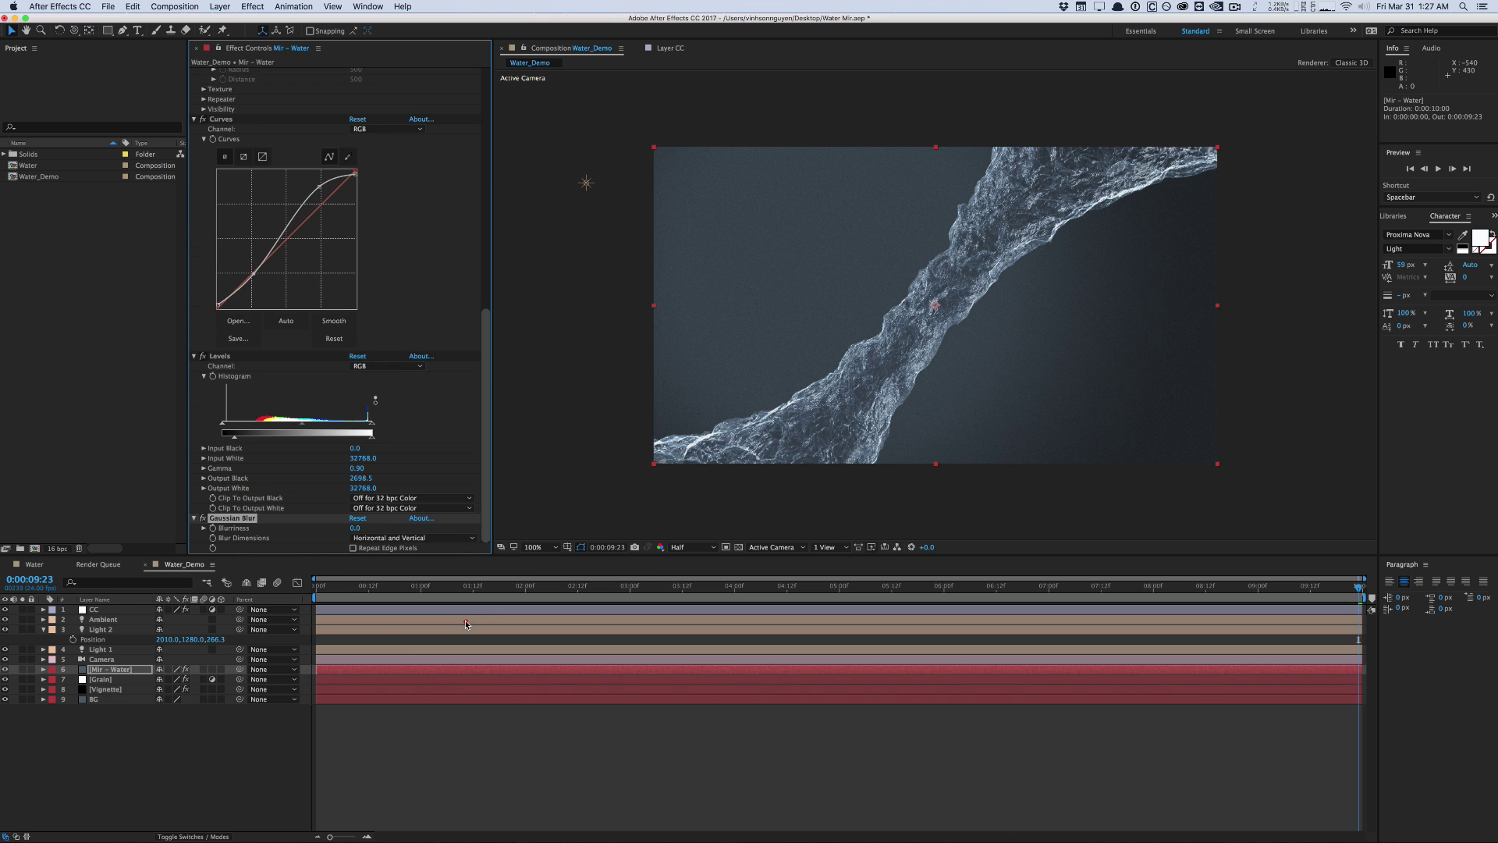
Set Gaussian Blur Blurriness to 1.0 with Repeat Edge Pixels turned on
click(355, 529)
text(1)
key(Return)
click(353, 548)
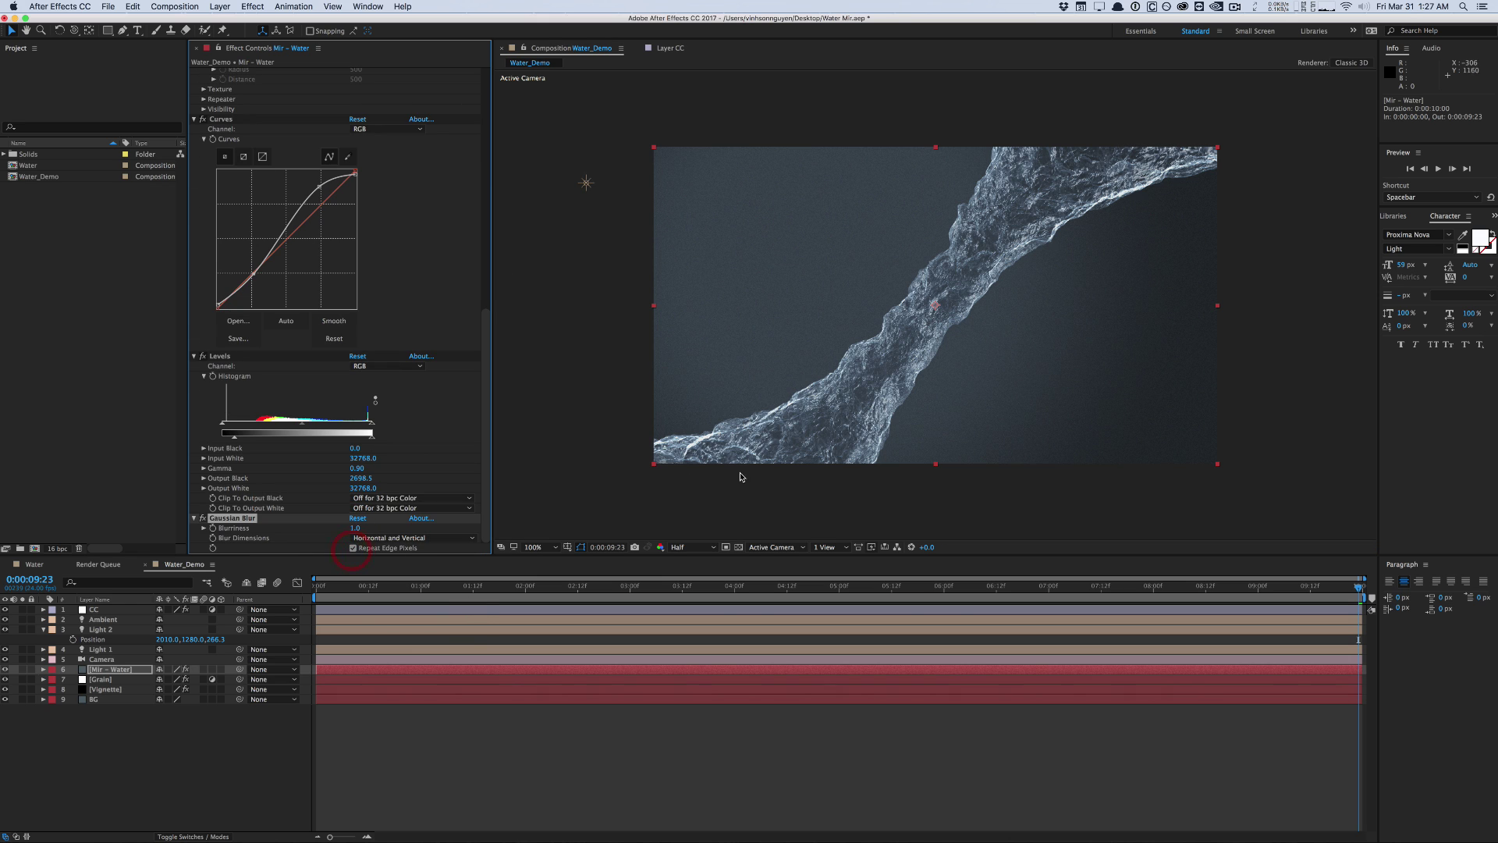
click(610, 458)
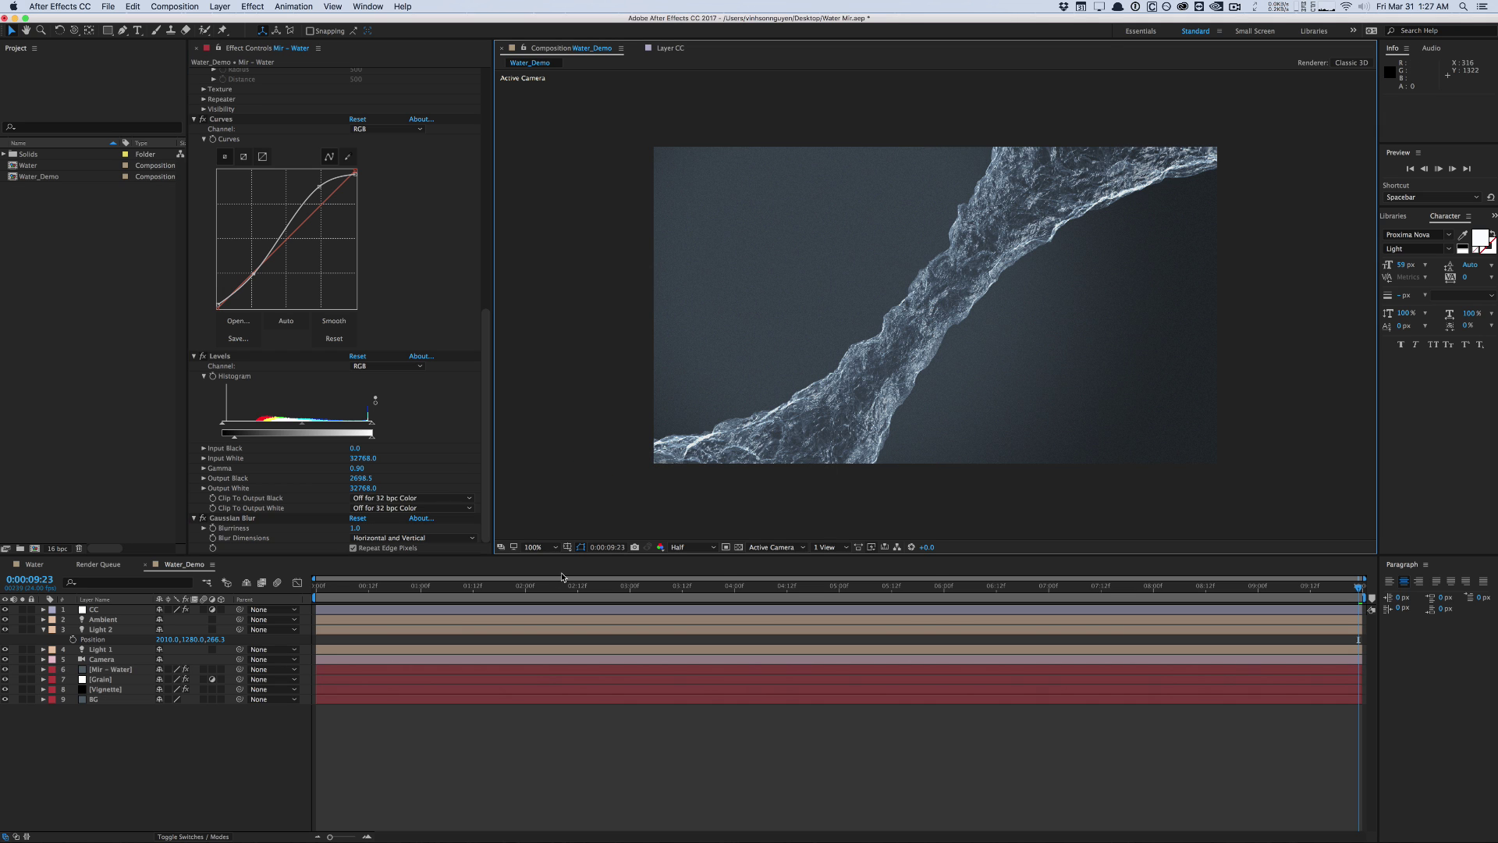
Play a RAM preview of the blurred, graded ribbon, stopping at 0:00:00:05
key(space)
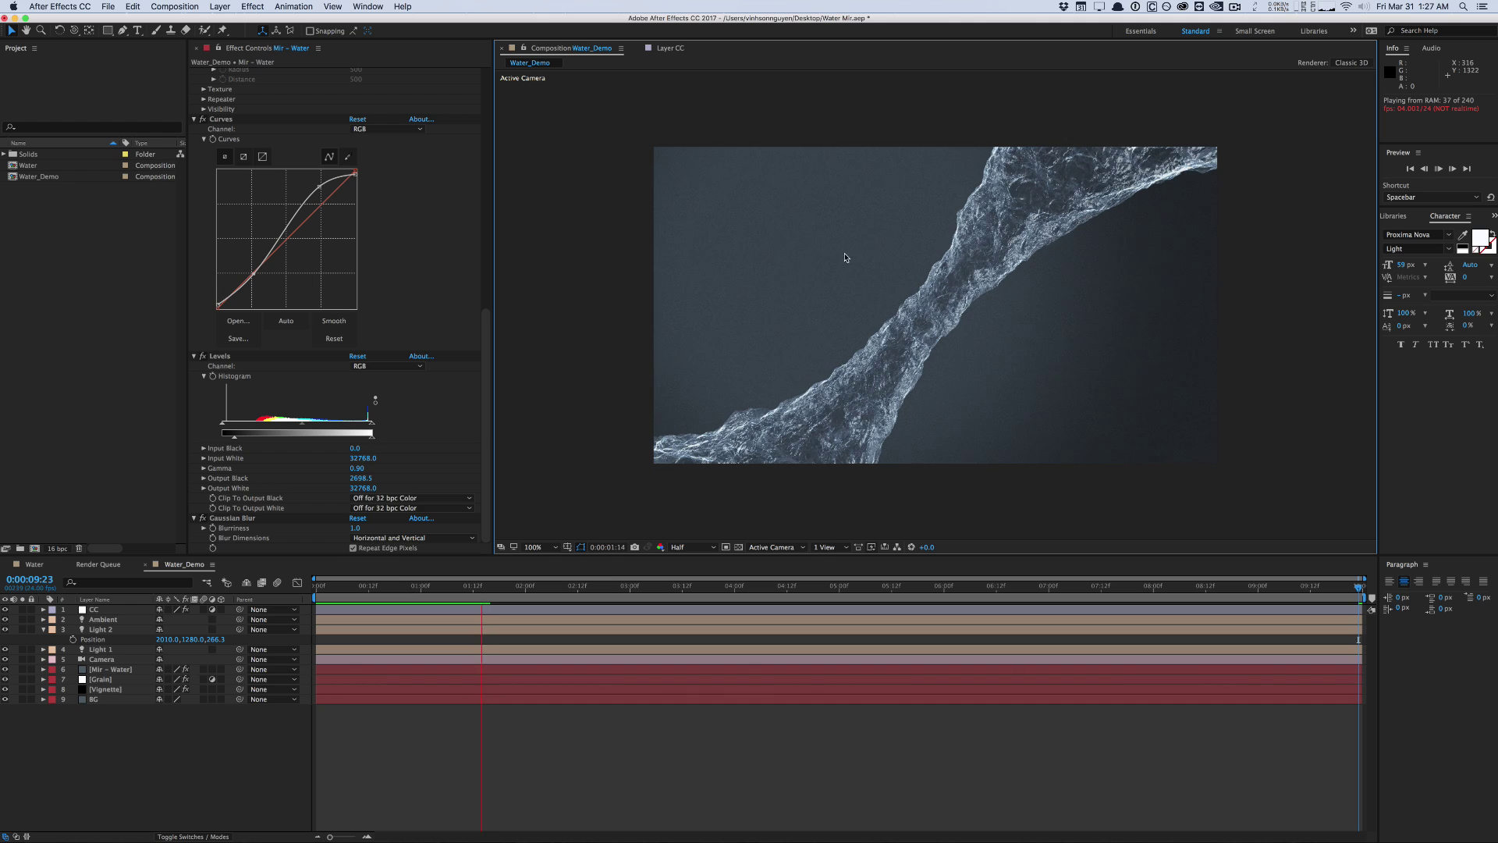
click(615, 265)
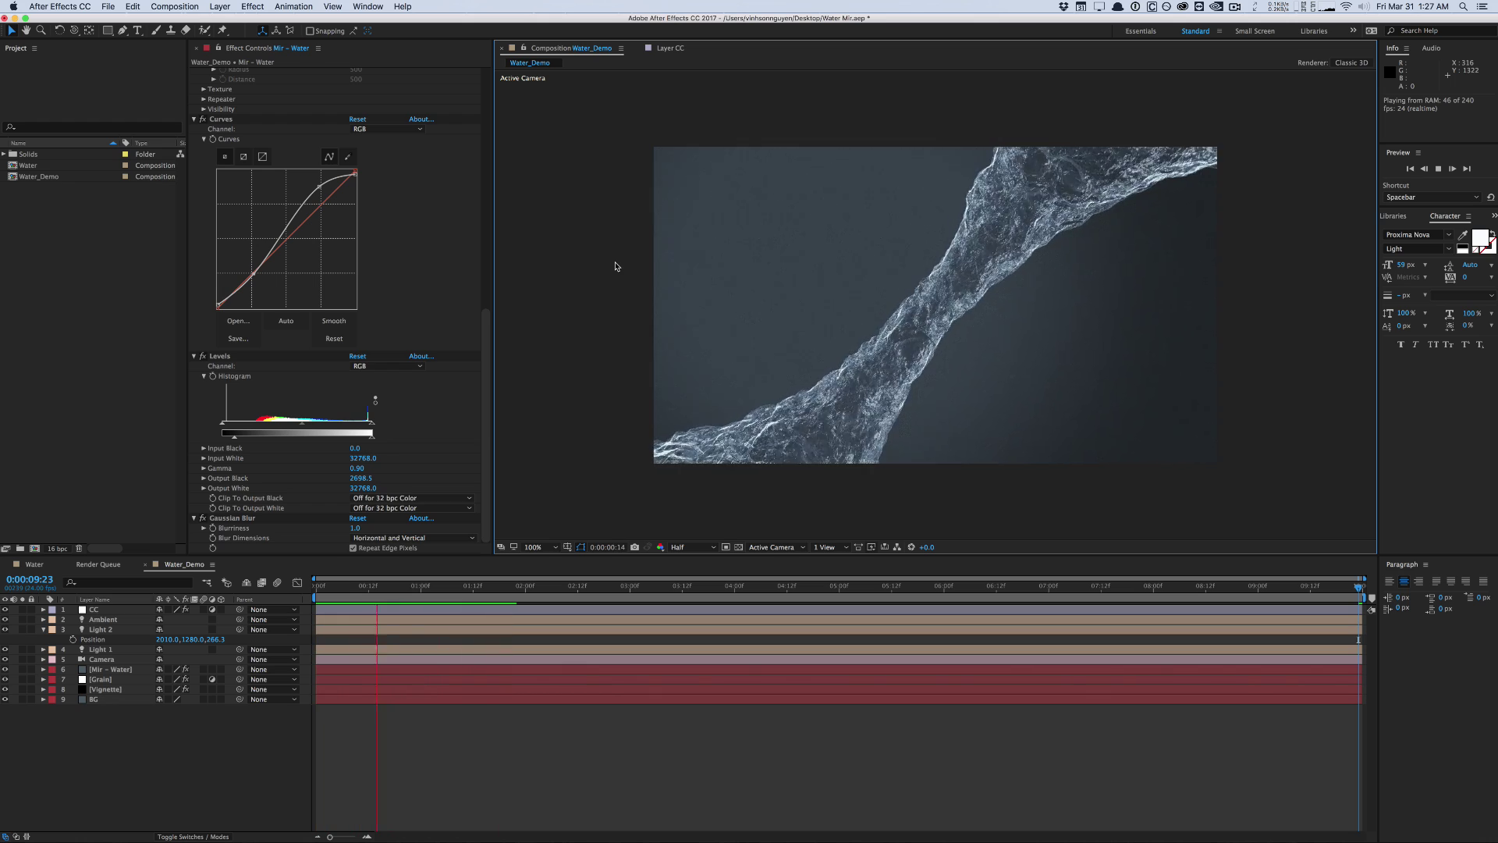
click(339, 590)
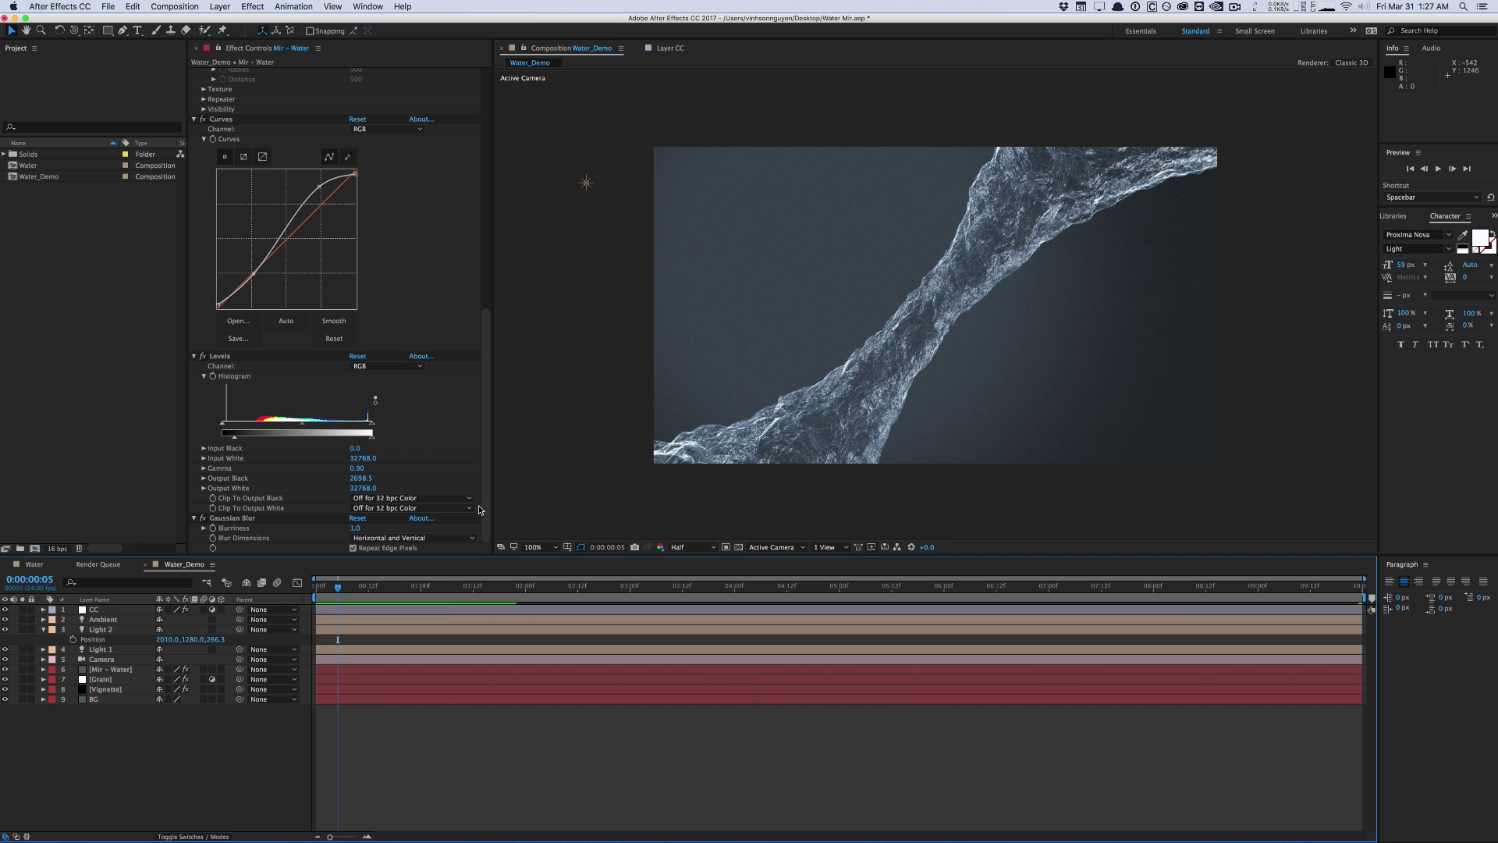
drag(483, 509, 508, 222)
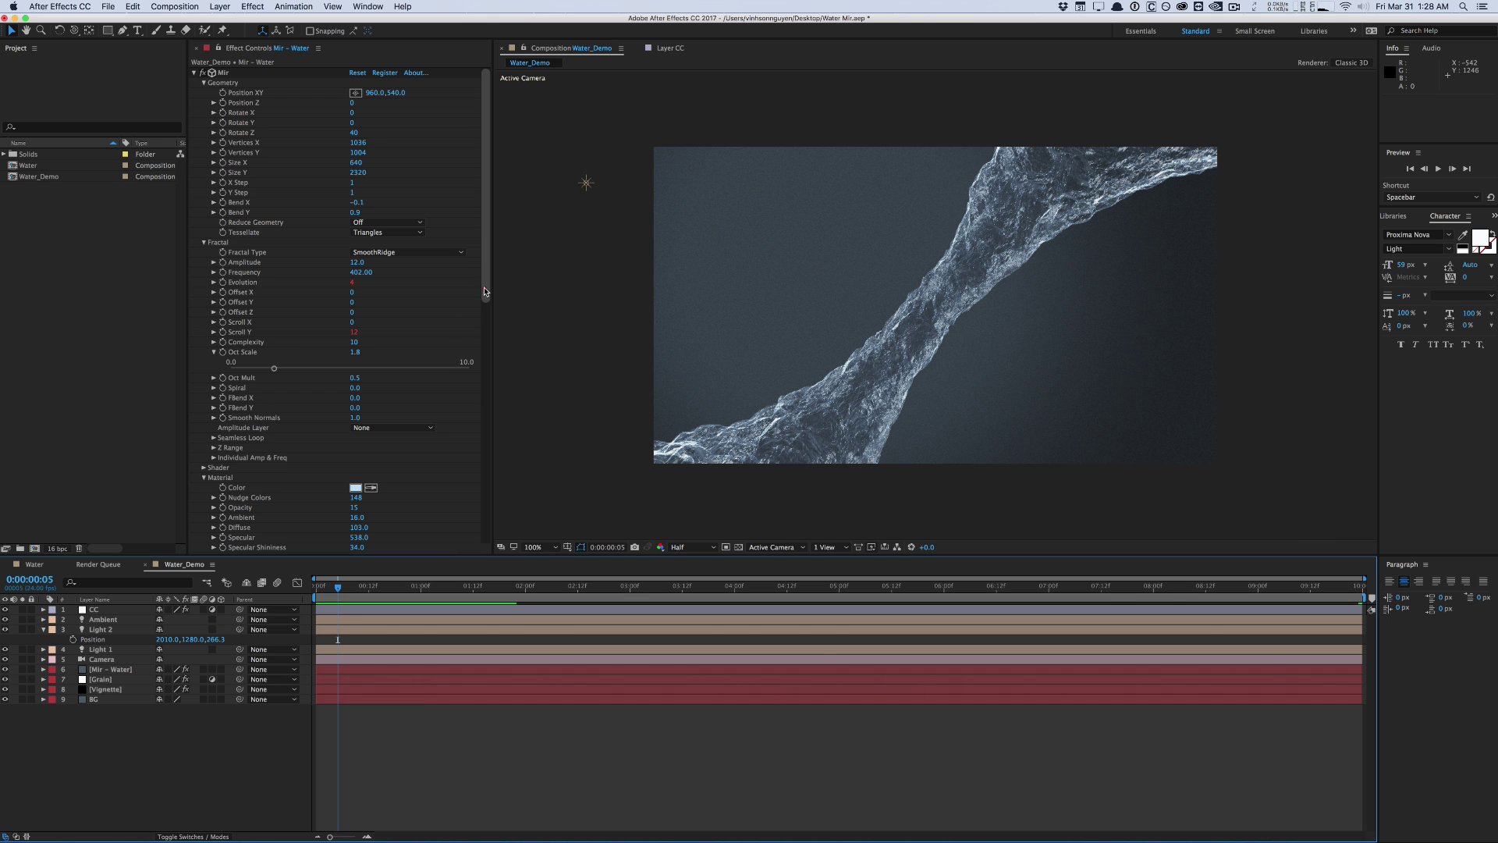
Expand the Mir water's Texture group and move the current time to 0:00:01:21
drag(483, 291, 485, 365)
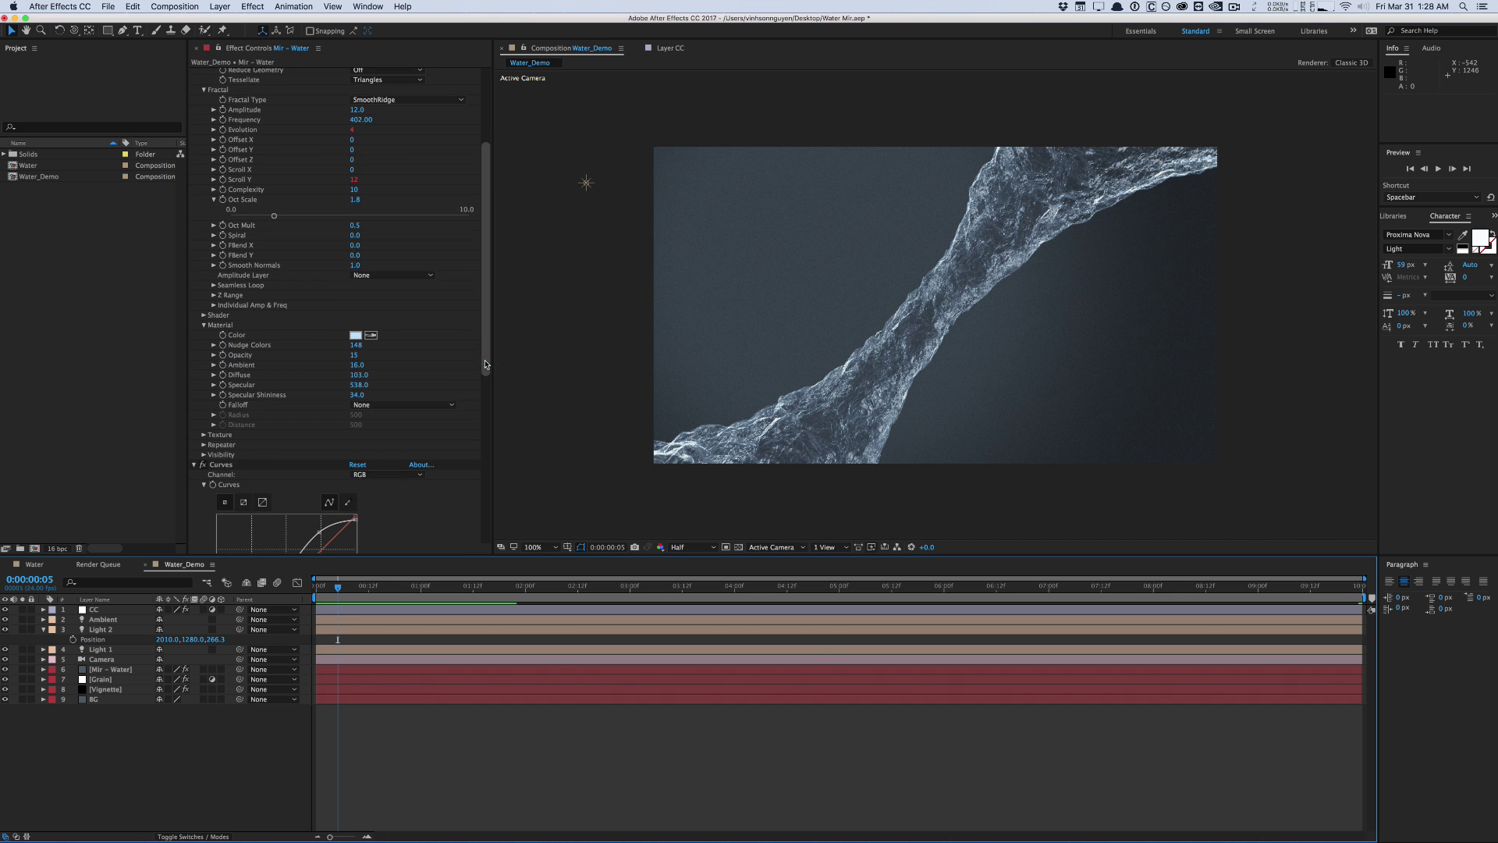
drag(485, 365, 485, 358)
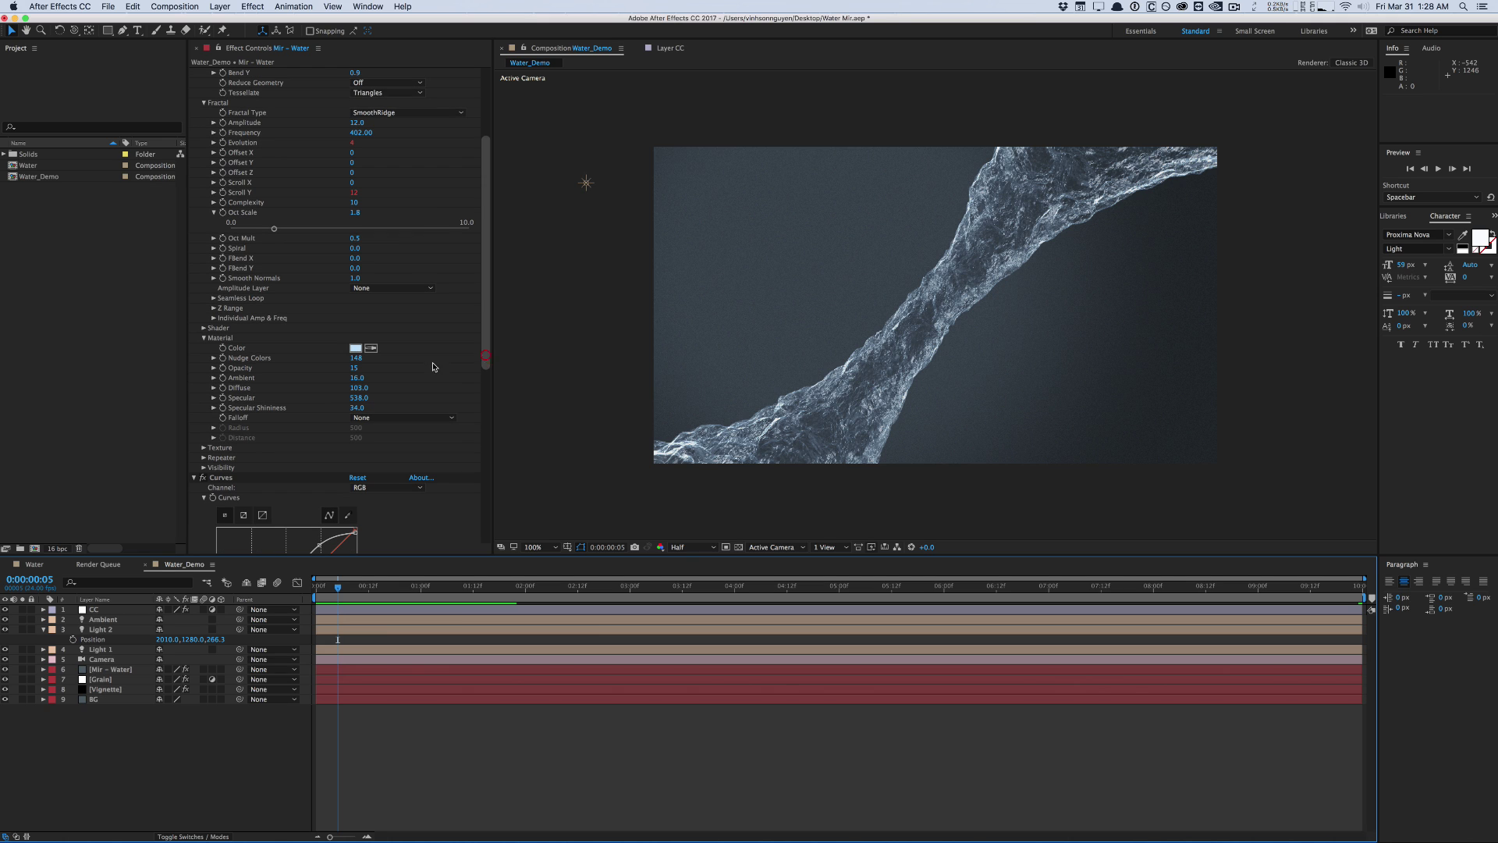
click(204, 448)
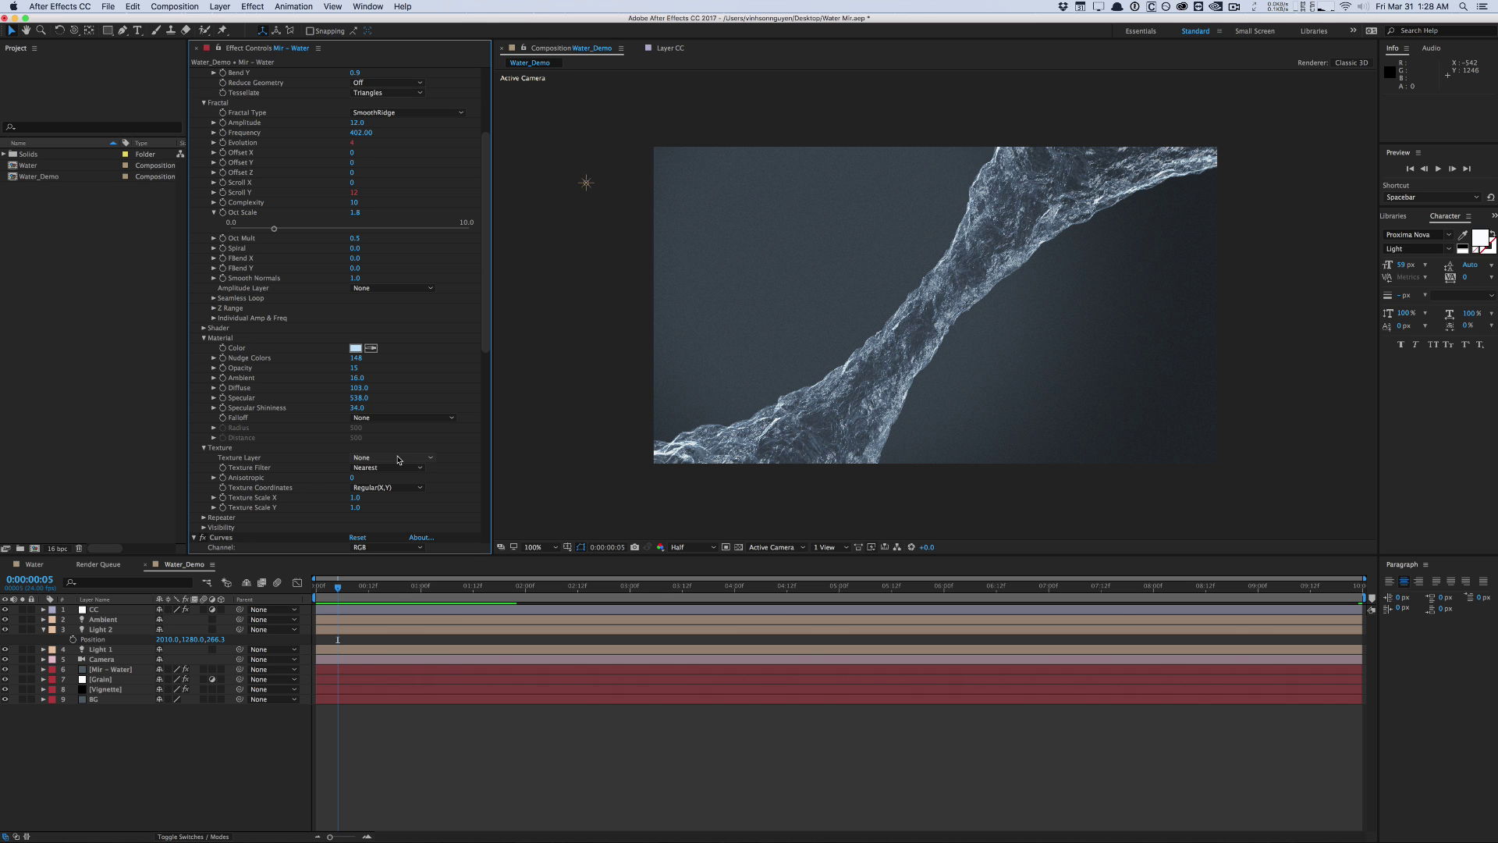
drag(486, 335, 486, 219)
click(511, 570)
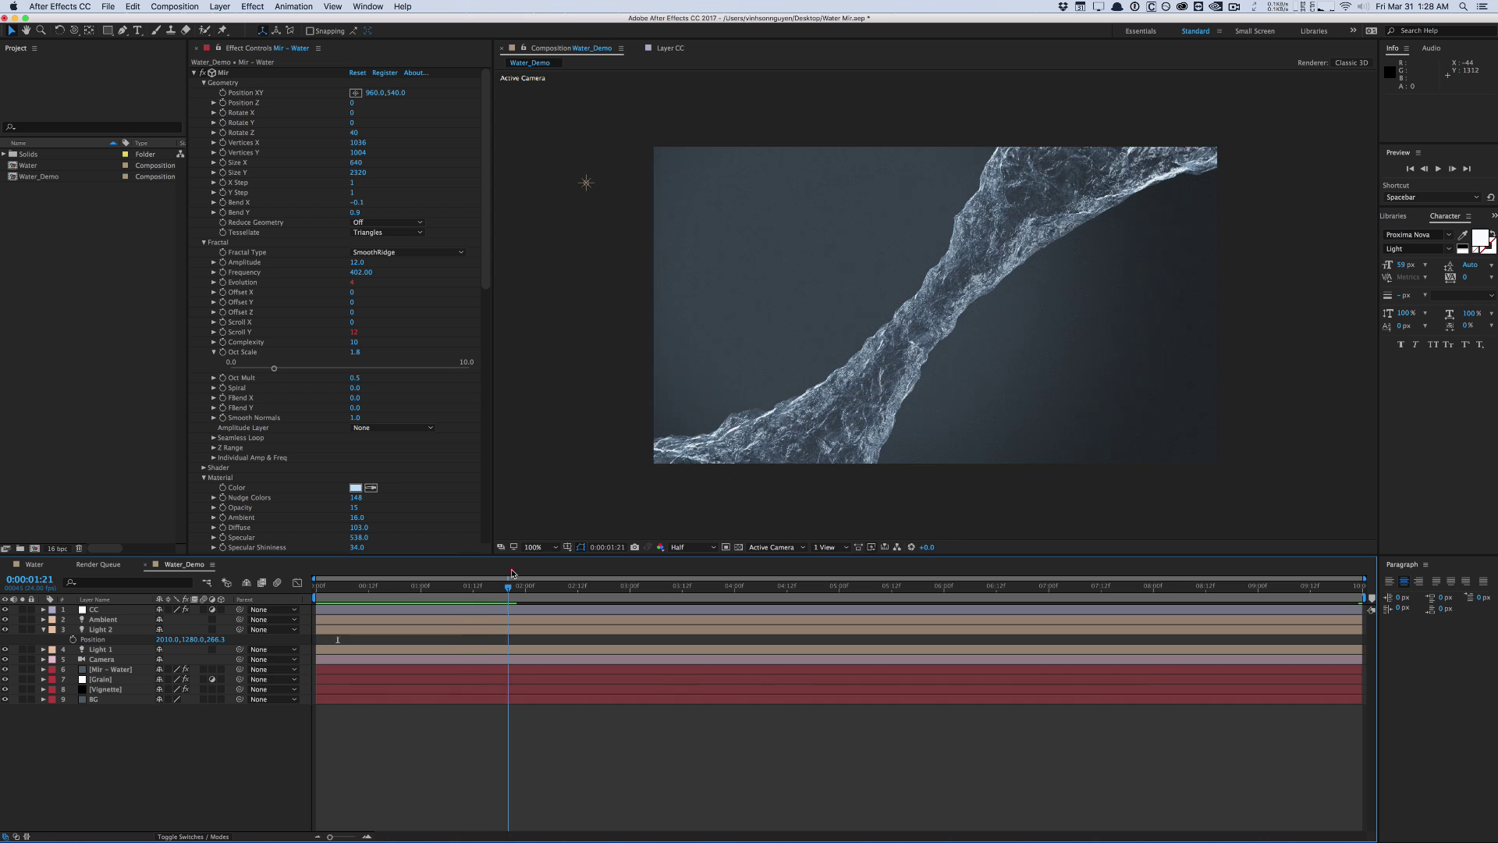